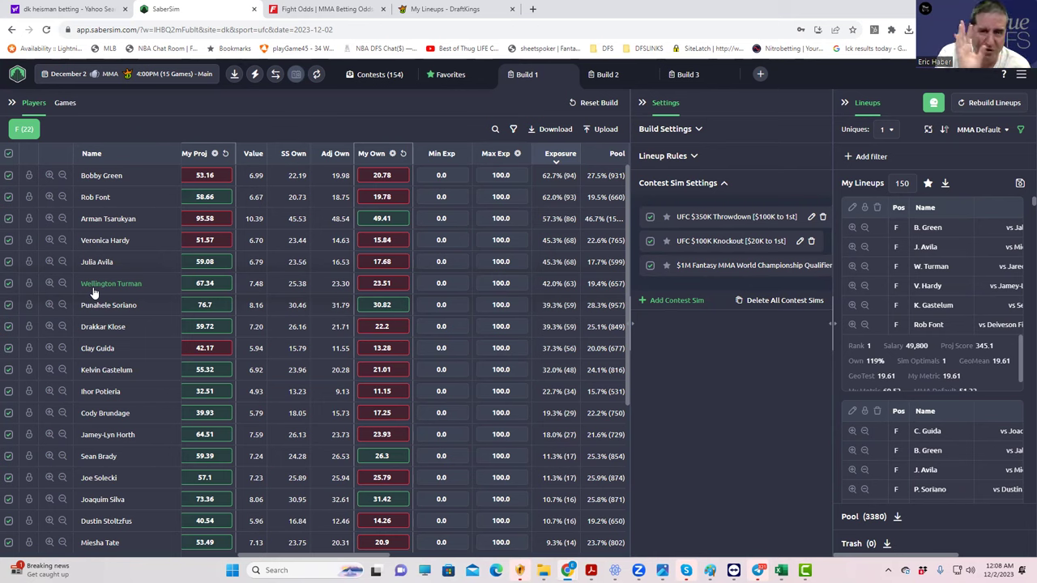
- Try 3 uniques for the lineup set and settle on a Uniques value of 2
{"action": "left_click", "coordinate": [892, 134]}
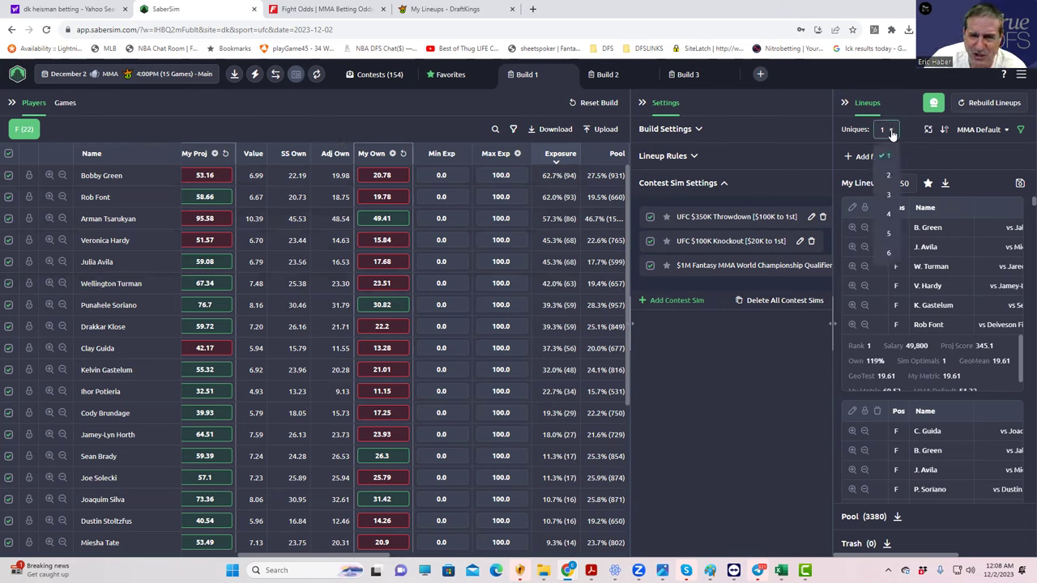
{"action": "left_click", "coordinate": [887, 194]}
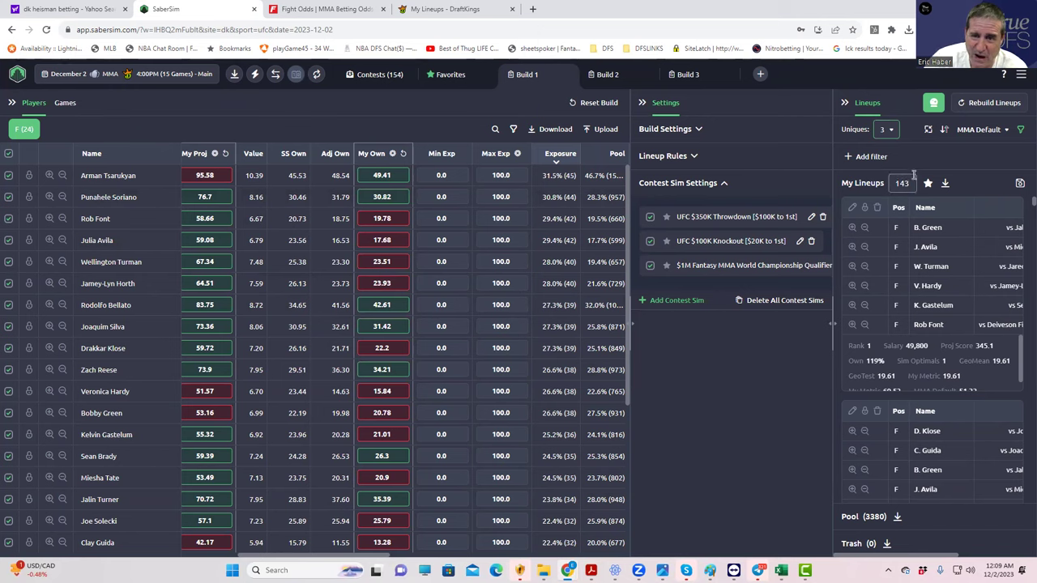
{"action": "left_click", "coordinate": [888, 131]}
{"action": "left_click", "coordinate": [885, 170]}
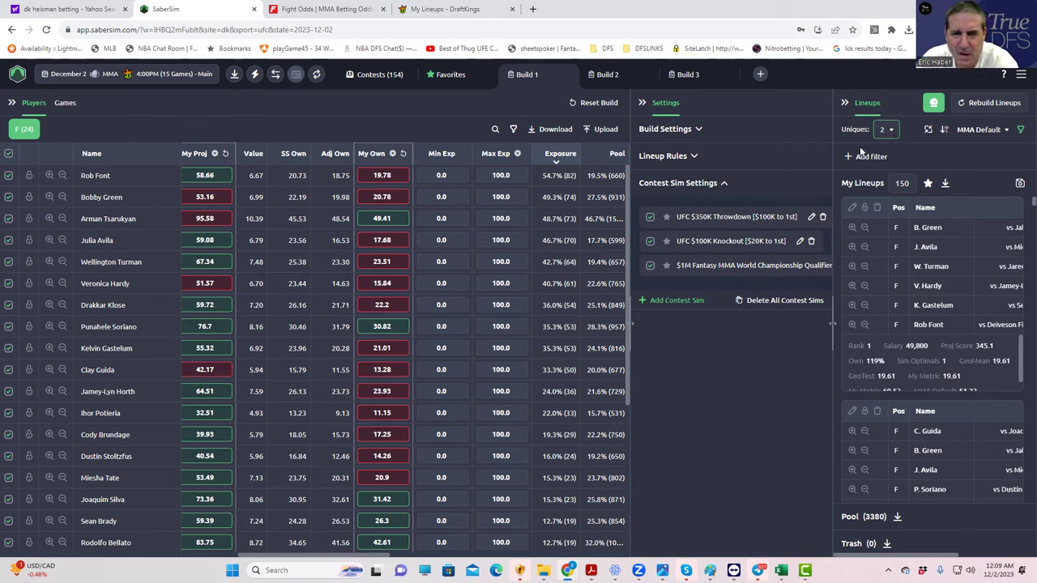
- Set the number of lineups in My Lineups to 50
{"action": "left_click", "coordinate": [907, 182]}
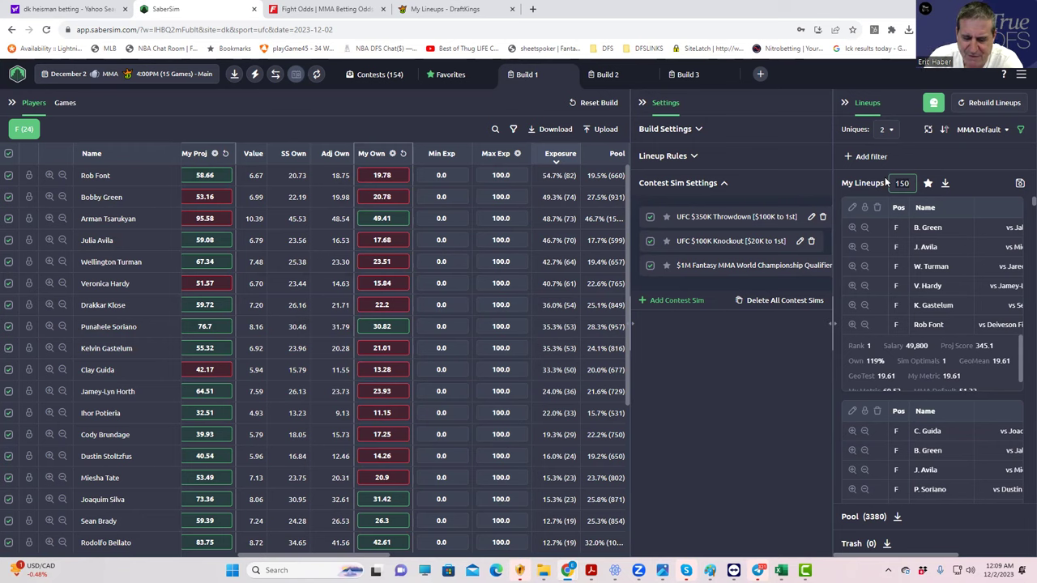
{"action": "key", "text": "BackSpace"}
{"action": "key", "text": "BackSpace"}
{"action": "key", "text": "BackSpace"}
{"action": "type", "text": "50"}
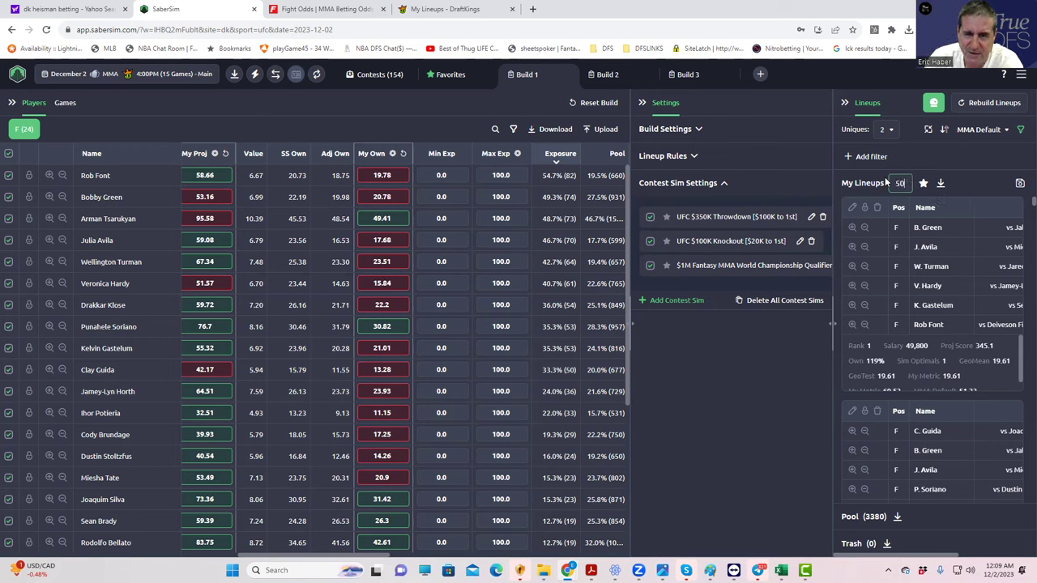
{"action": "left_click", "coordinate": [788, 368]}
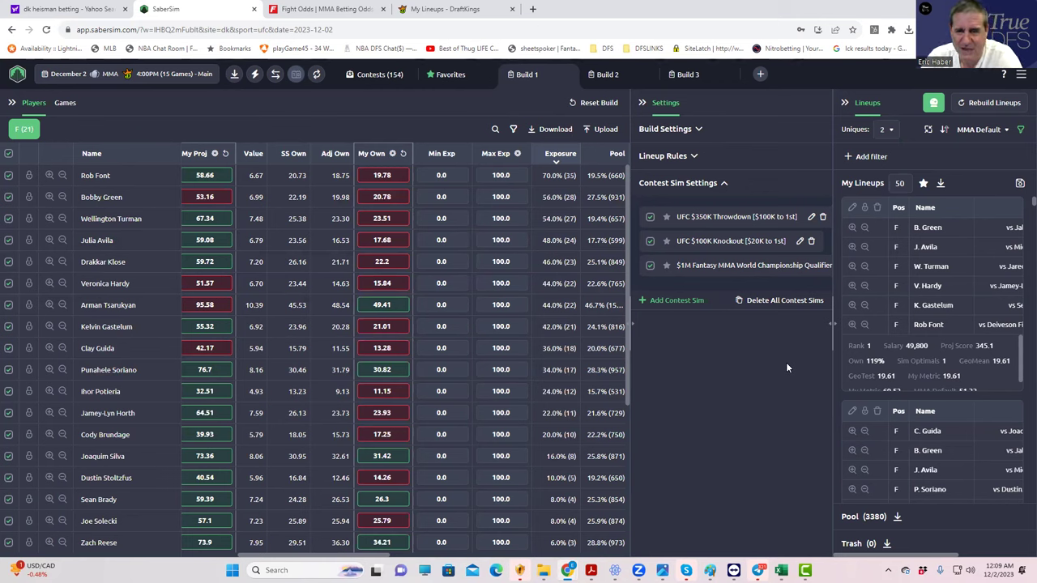
- Clear all saved lineups from Favorites for this slate
{"action": "left_click", "coordinate": [454, 76]}
{"action": "left_click", "coordinate": [486, 86]}
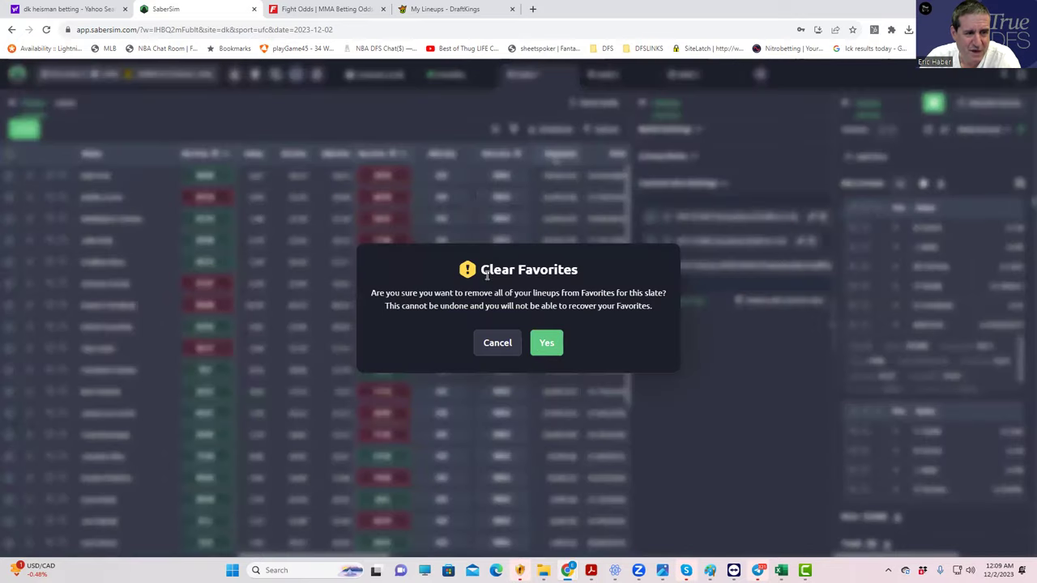
{"action": "left_click", "coordinate": [547, 343]}
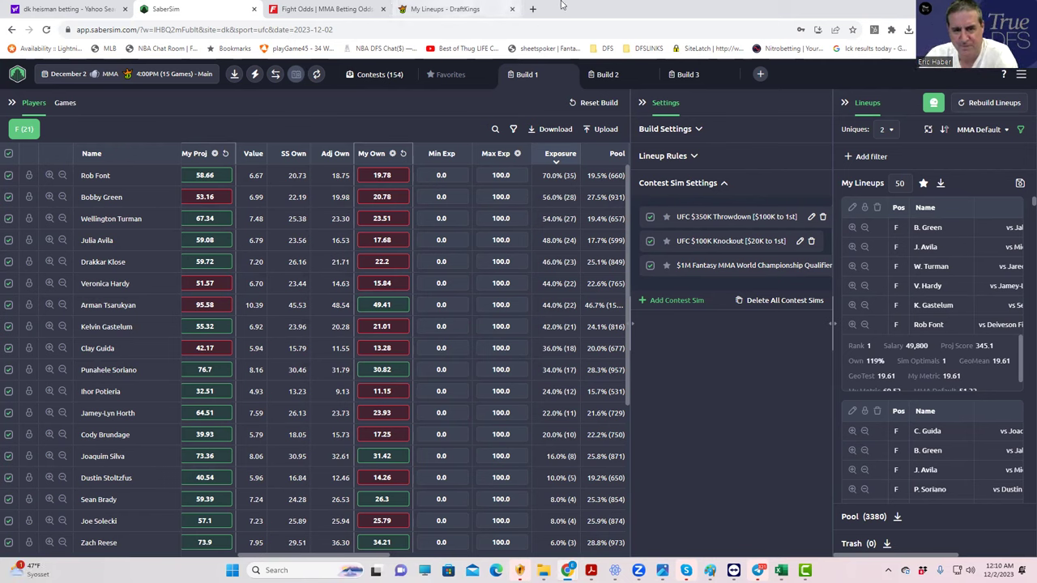
- Download the current lineups and try to save the opened CSV as mmadefault50 in the TrueDFS MMA folder
{"action": "left_click", "coordinate": [940, 185]}
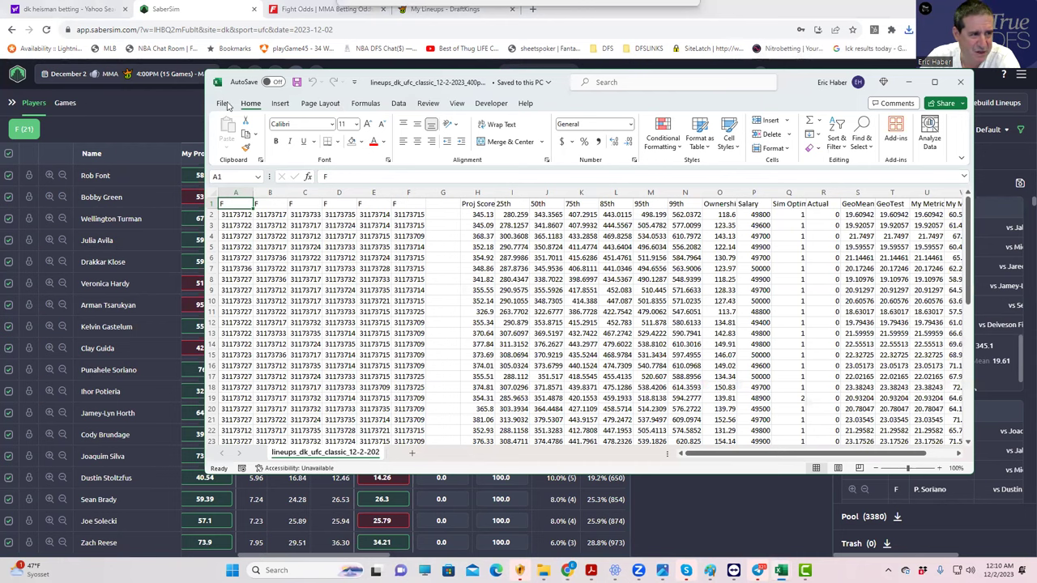
{"action": "left_click", "coordinate": [224, 104]}
{"action": "left_click", "coordinate": [243, 268]}
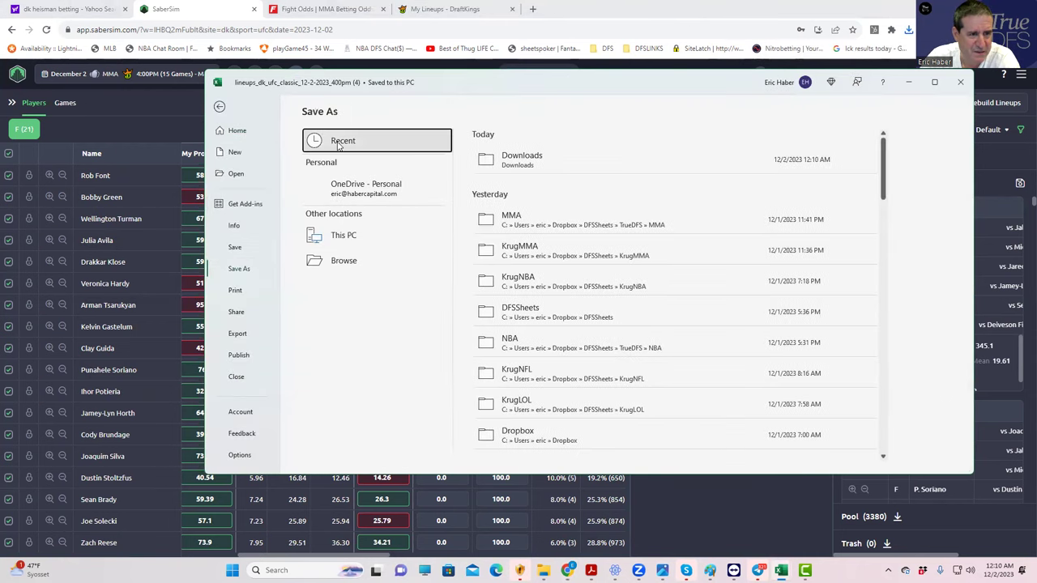
{"action": "left_click", "coordinate": [399, 142]}
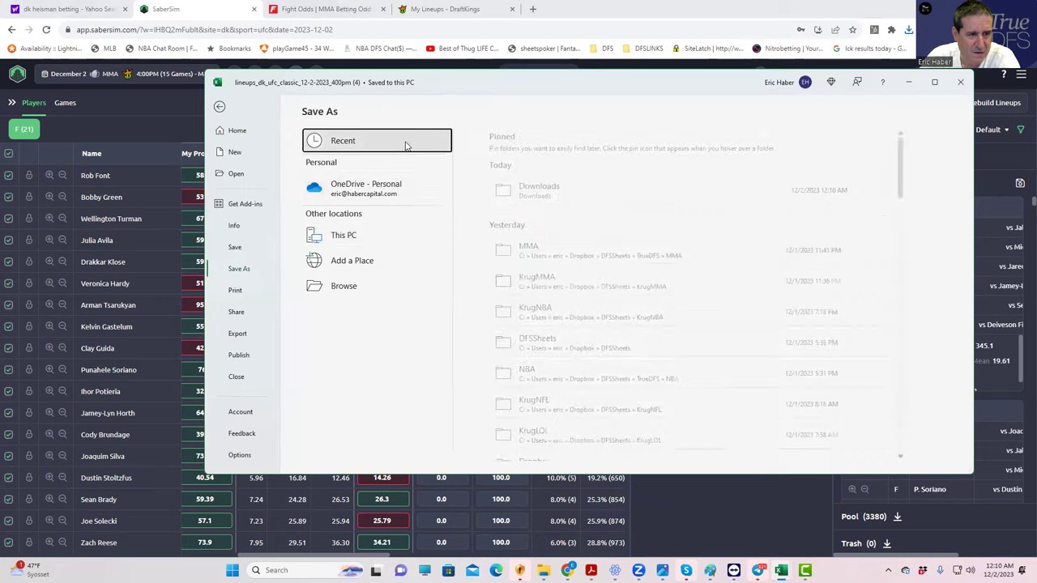
{"action": "left_click", "coordinate": [527, 247]}
{"action": "left_click", "coordinate": [619, 152]}
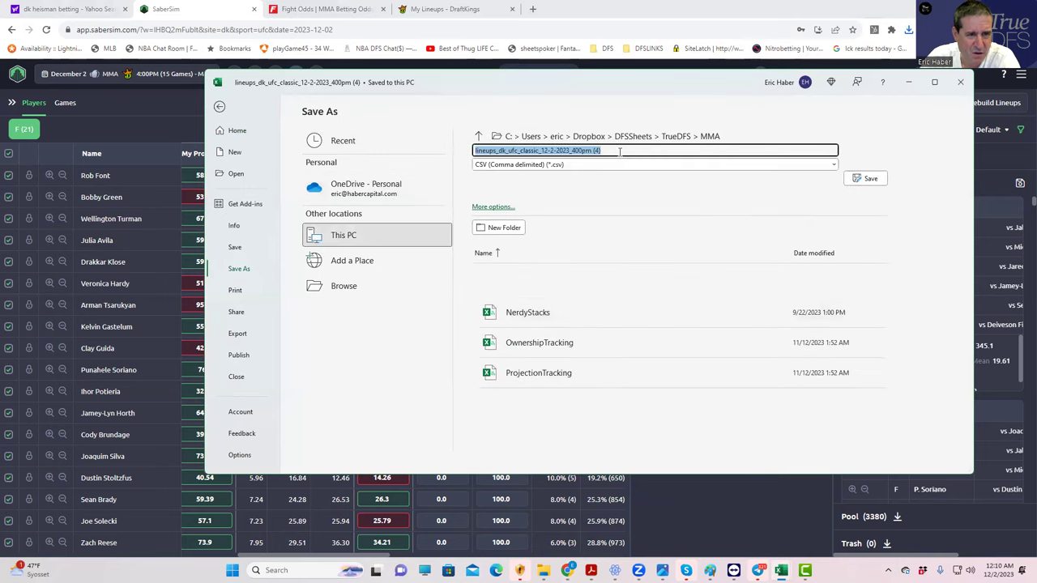
{"action": "type", "text": "mmadefault50"}
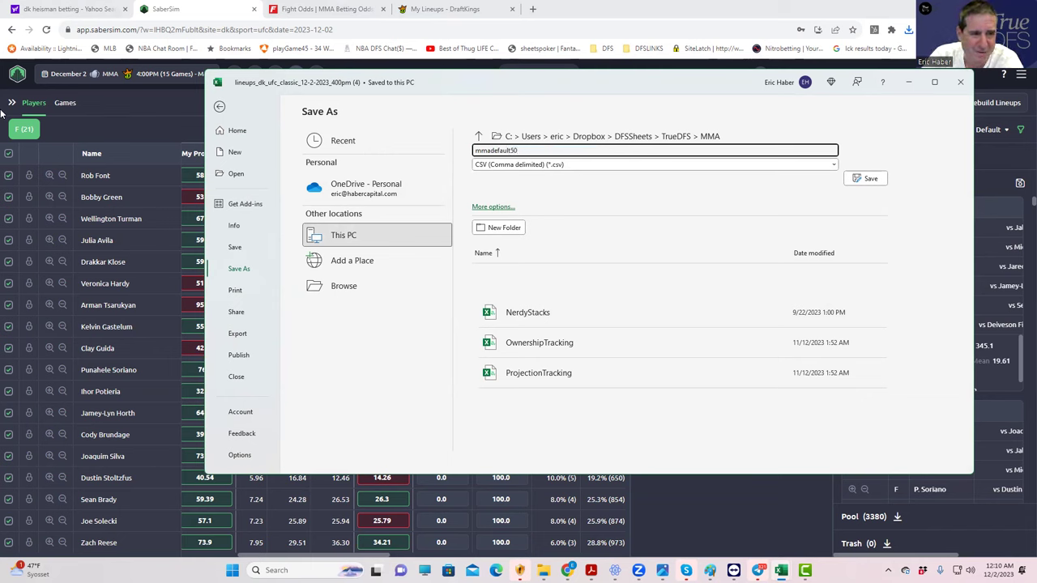
{"action": "left_click", "coordinate": [873, 177]}
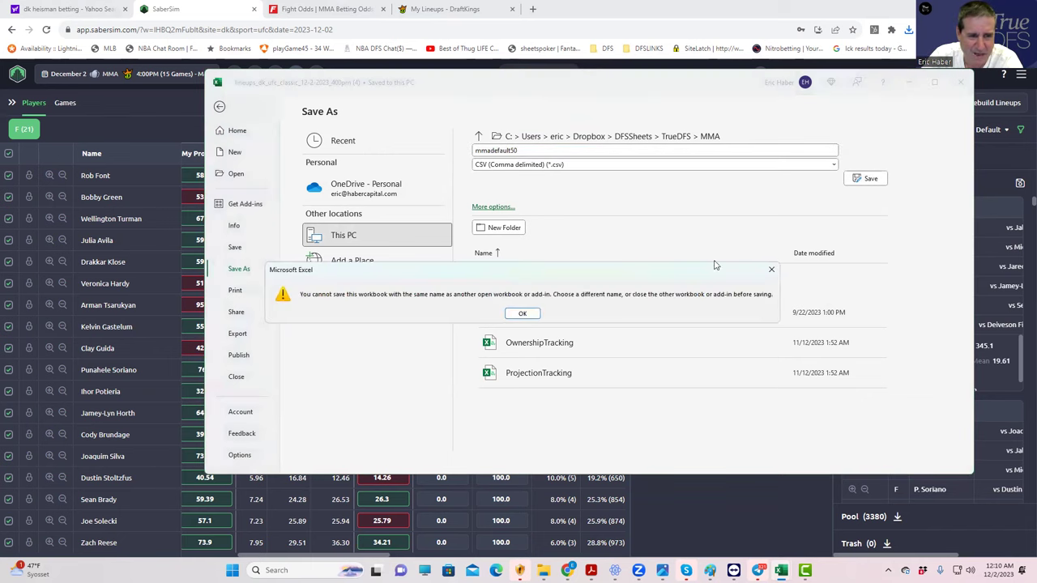
{"action": "left_click", "coordinate": [517, 315]}
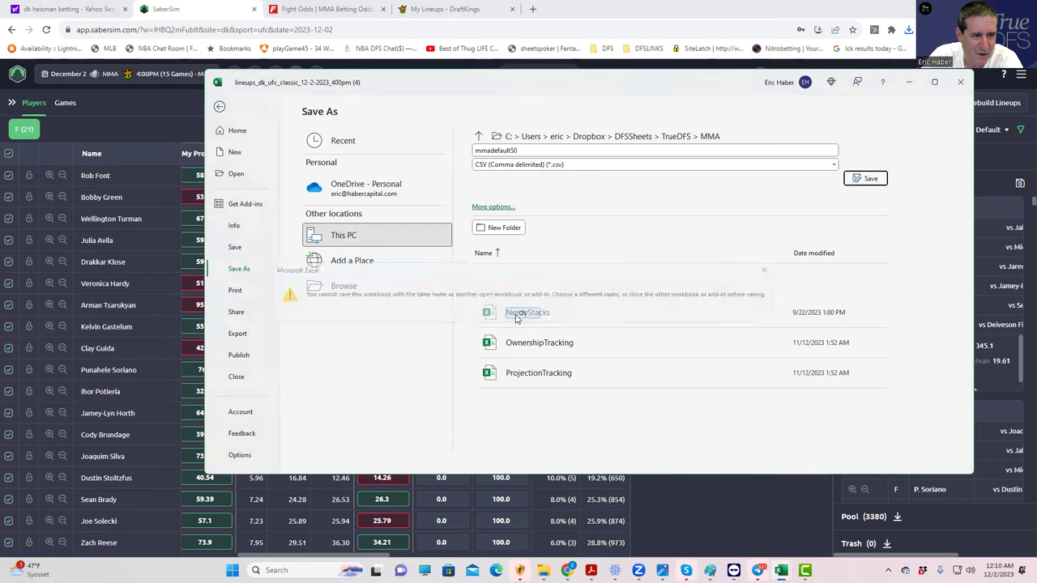
- Save the lineup CSV as mmadefault50122 in the TrueDFS MMA folder and return to SaberSim
{"action": "left_click", "coordinate": [518, 151]}
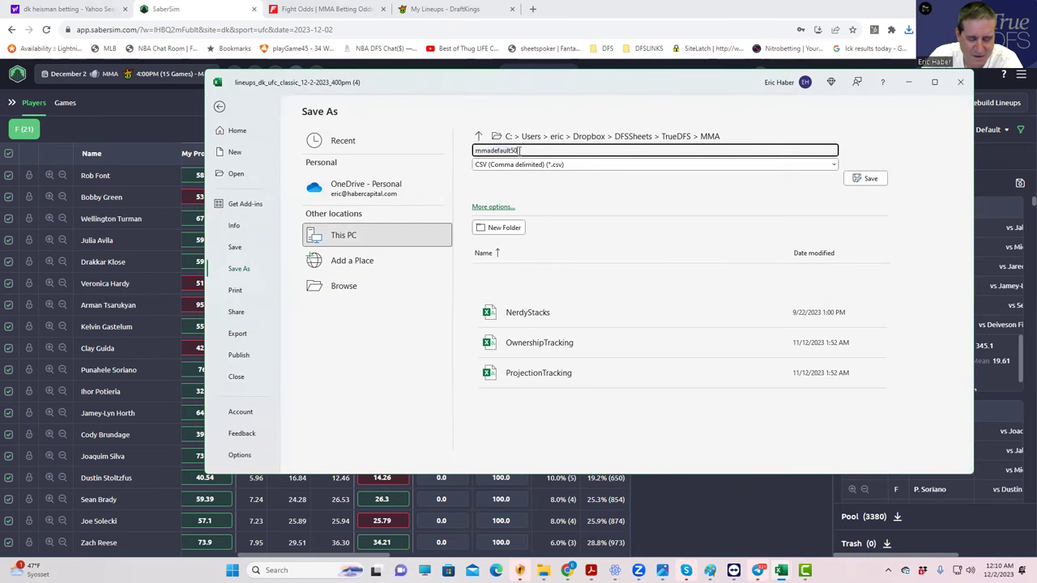
{"action": "type", "text": "b"}
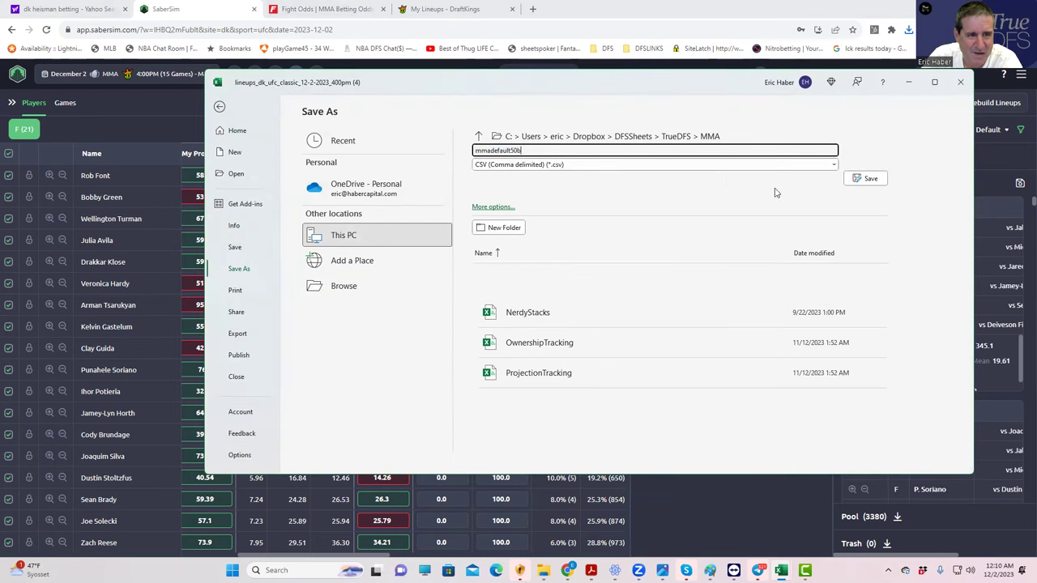
{"action": "key", "text": "BackSpace"}
{"action": "type", "text": "122"}
{"action": "left_click", "coordinate": [864, 179]}
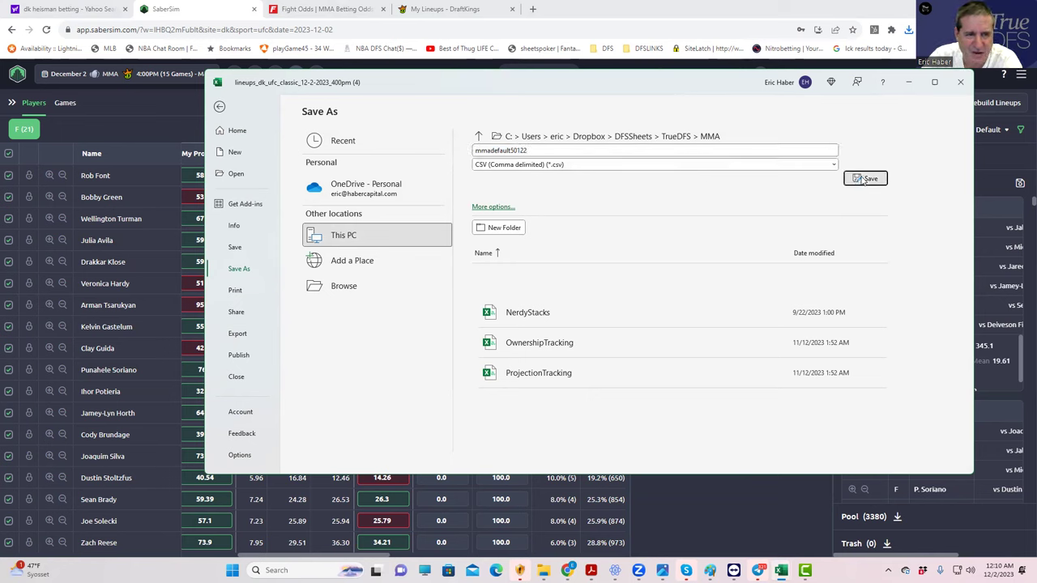
{"action": "left_click", "coordinate": [909, 82]}
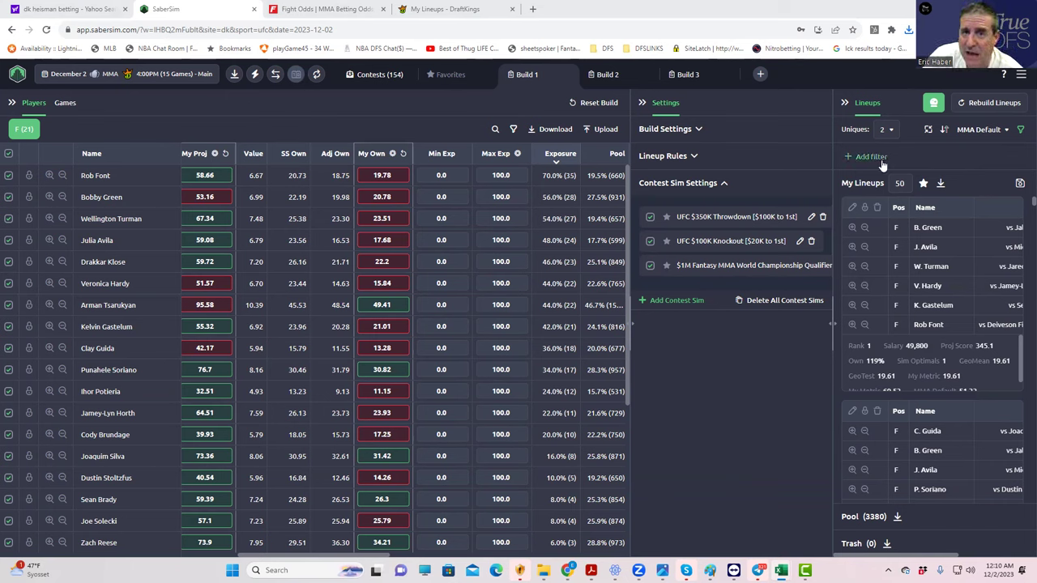
- Rank the lineups by the MMA Sim Diversity 10 SaberScore instead of MMA Default
{"action": "left_click", "coordinate": [977, 131]}
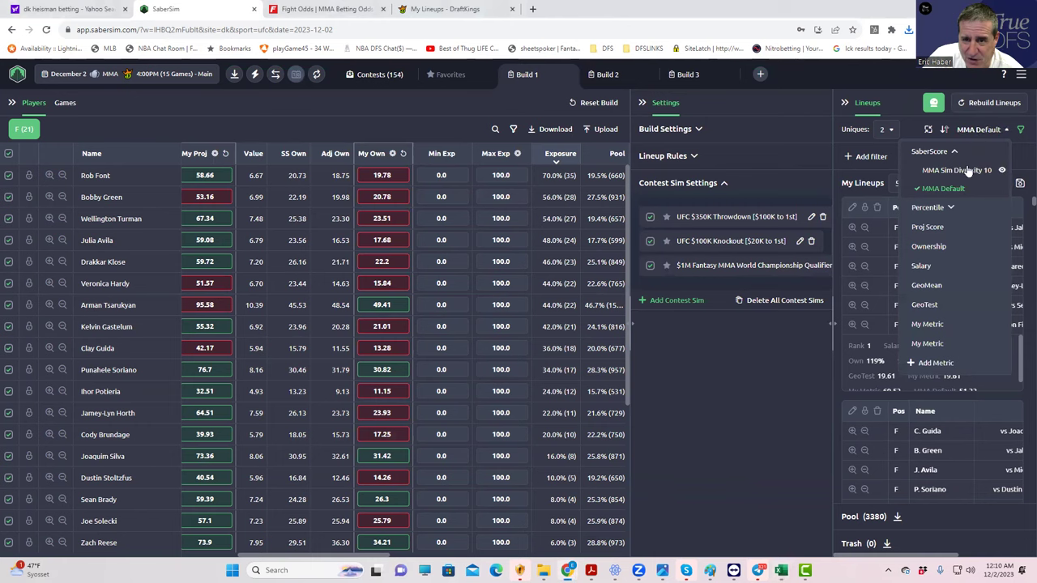
{"action": "left_click", "coordinate": [964, 169]}
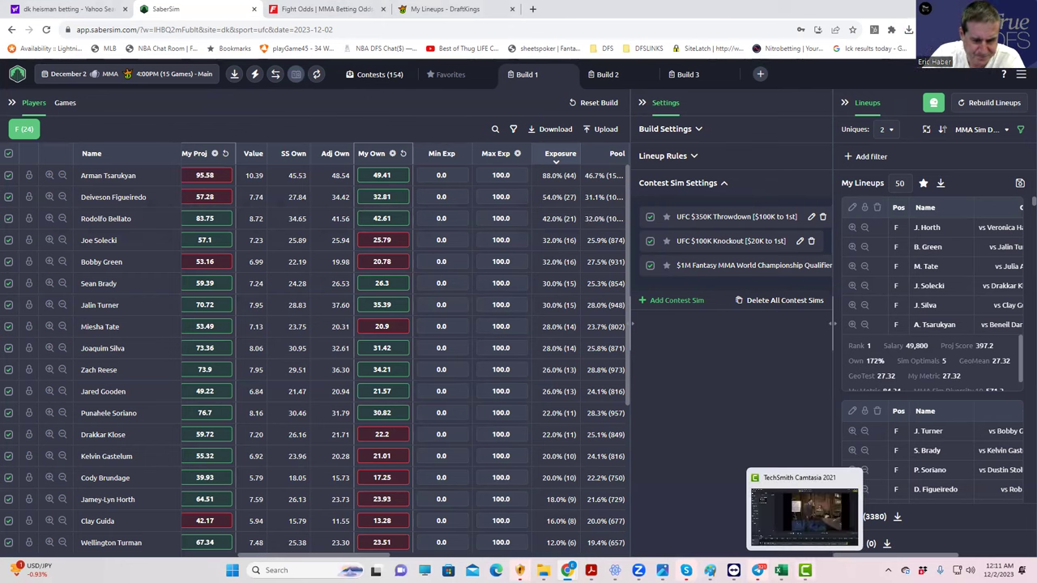
- Search Dropbox for "geo" and open the GeoMean.xlsx workbook from the DFSSheets folder
{"action": "mouse_move", "coordinate": [781, 571]}
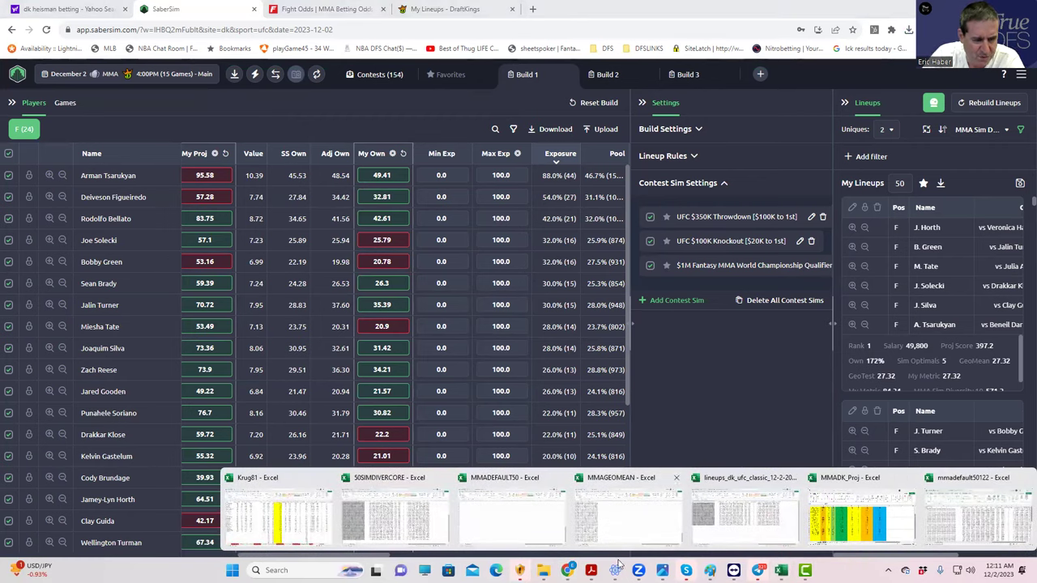
{"action": "left_click", "coordinate": [906, 570]}
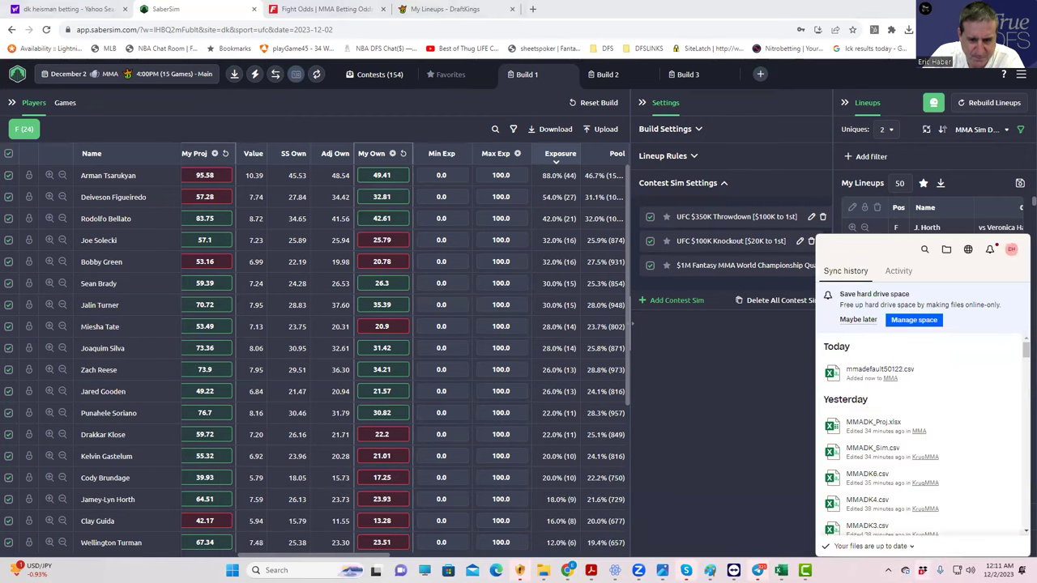
{"action": "left_click", "coordinate": [929, 250]}
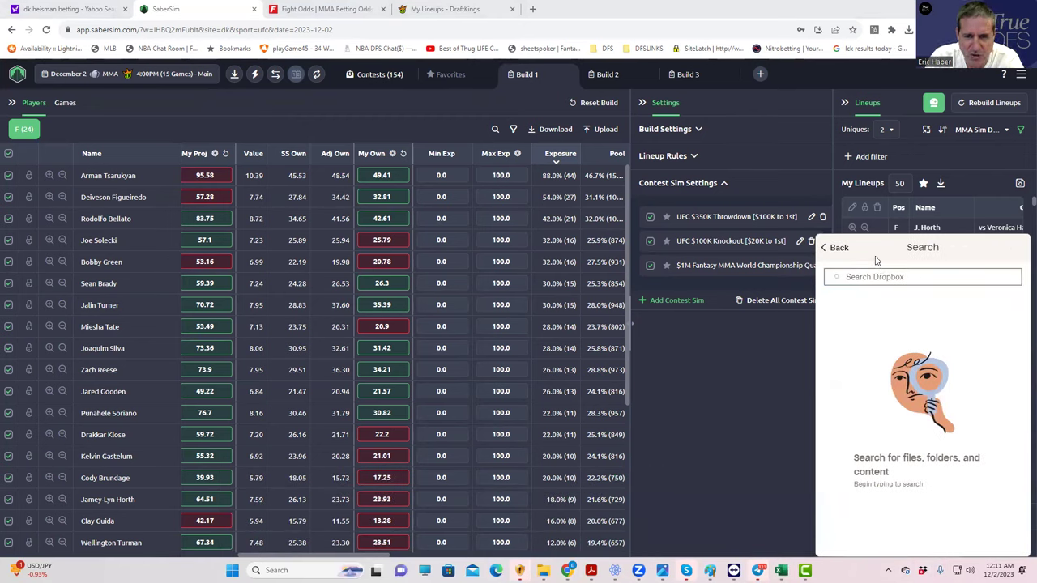
{"action": "left_click", "coordinate": [874, 276]}
{"action": "type", "text": "geo"}
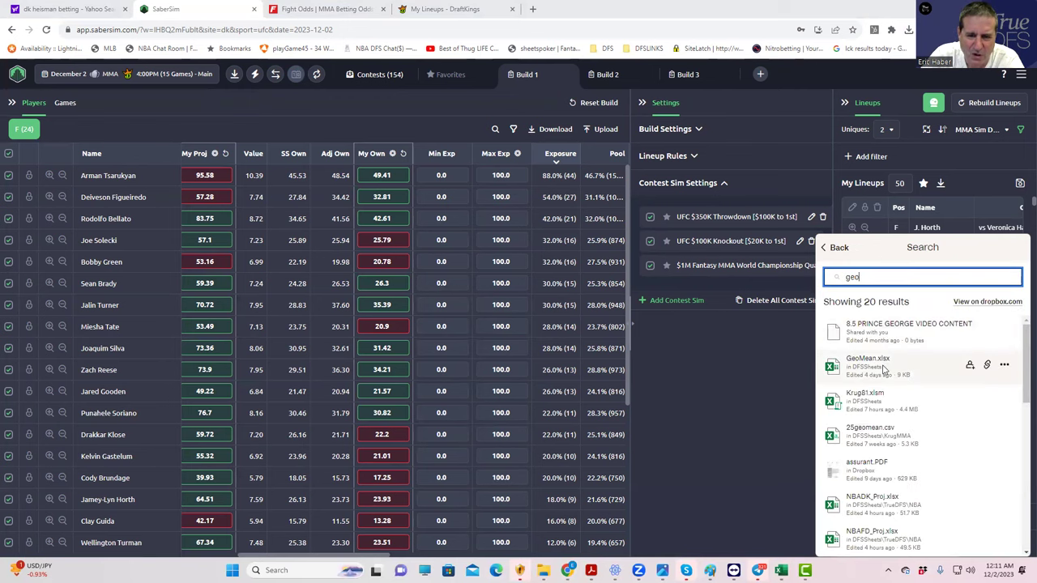
{"action": "left_click", "coordinate": [887, 366]}
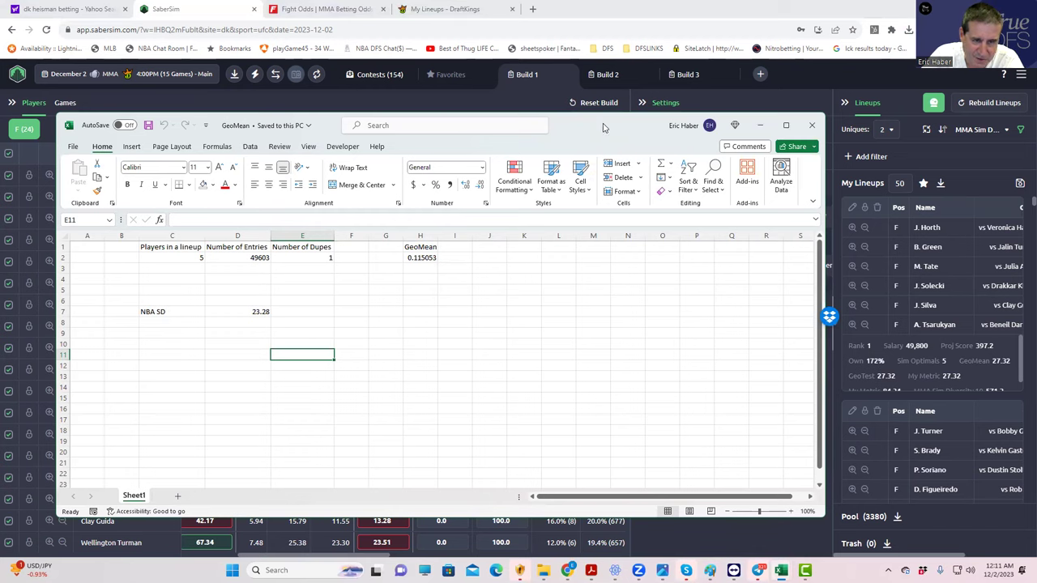
- Look up the UFC $350K Throwdown contest size in SaberSim and set Number of Entries to 22875 in the GeoMean workbook
{"action": "left_click", "coordinate": [760, 125]}
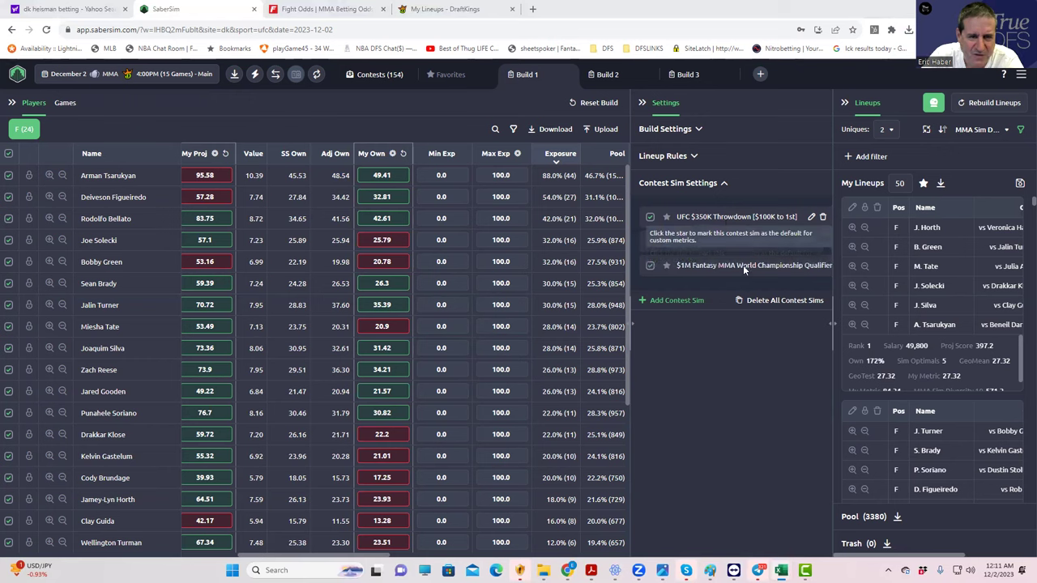
{"action": "left_click", "coordinate": [812, 217]}
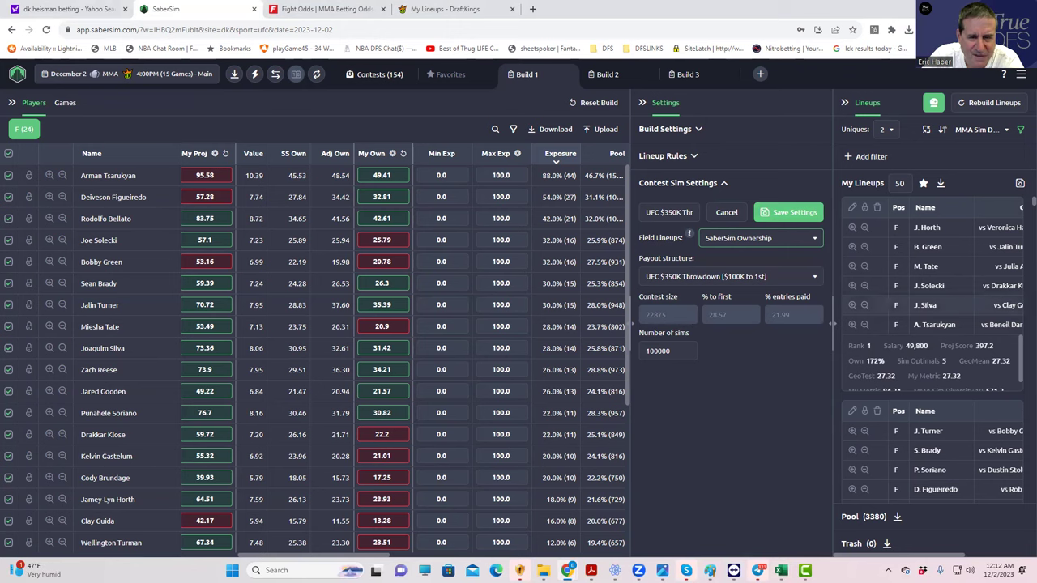
{"action": "key", "text": "alt+Tab"}
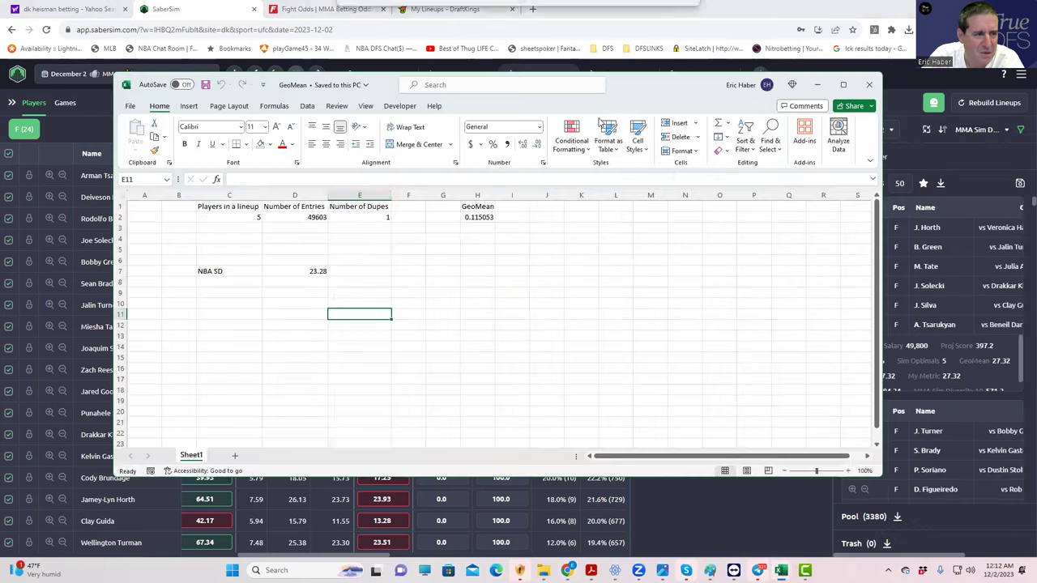
{"action": "left_click", "coordinate": [360, 217]}
{"action": "left_click", "coordinate": [298, 218]}
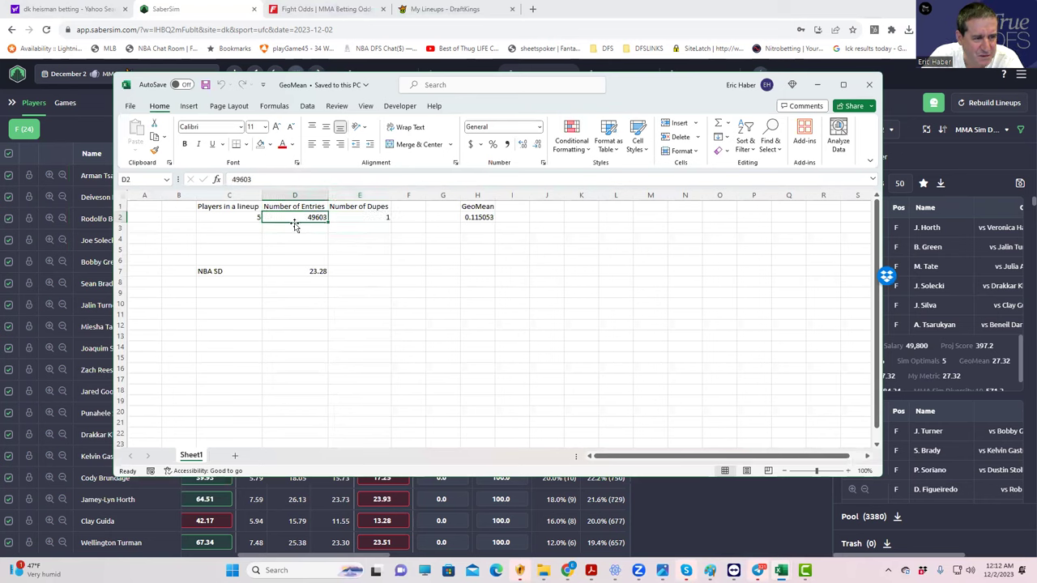
{"action": "type", "text": "22875"}
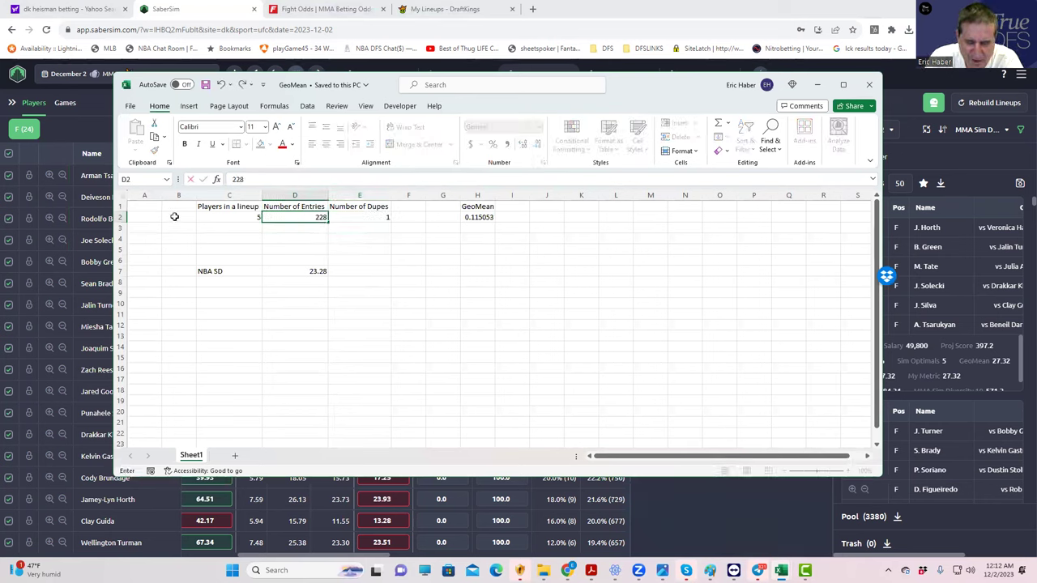
{"action": "left_click", "coordinate": [377, 305]}
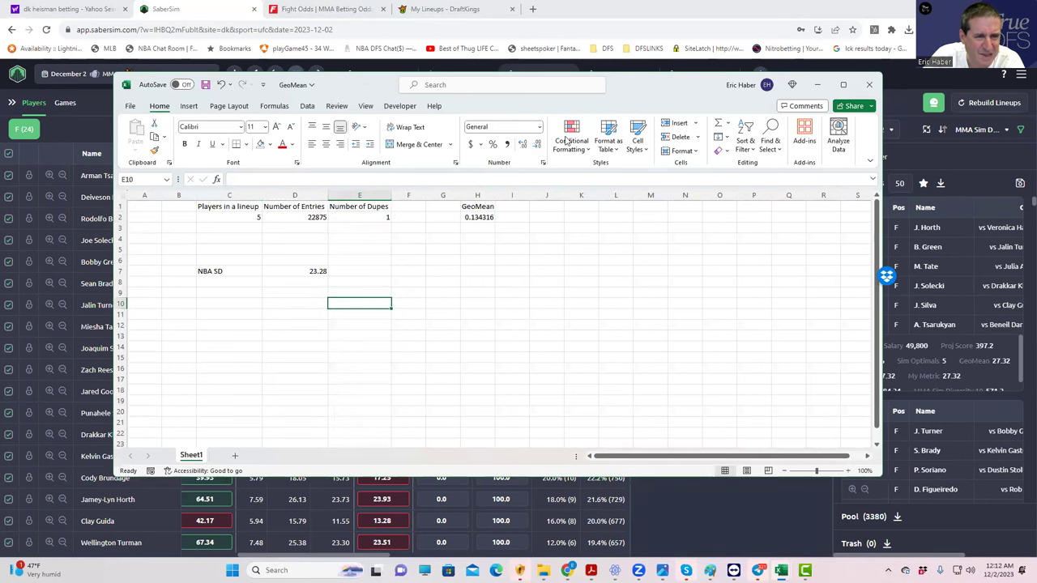
- Return to SaberSim and view the payout structure options for the UFC $350K Throwdown contest sim
{"action": "left_click", "coordinate": [817, 84]}
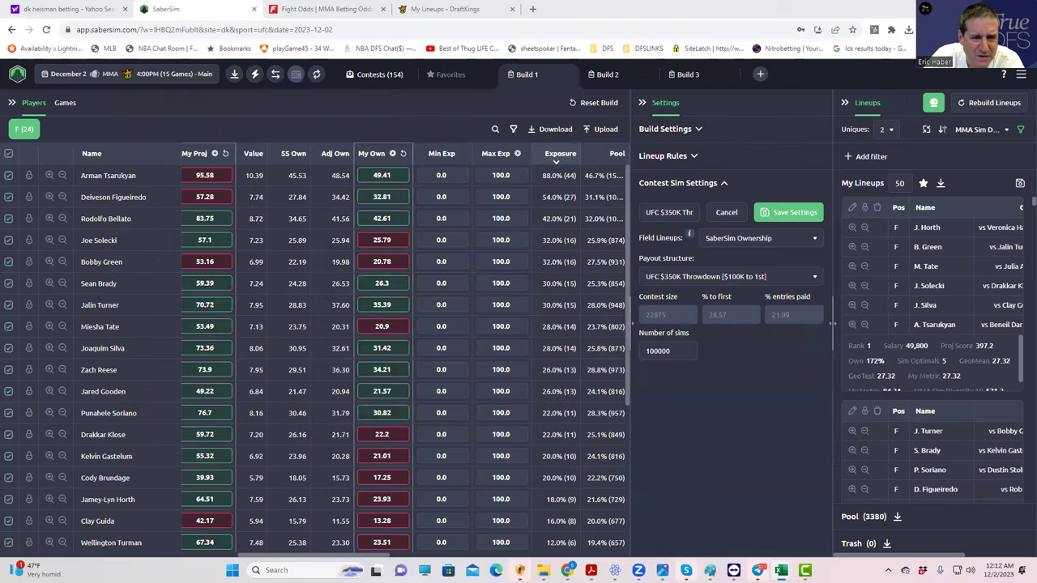
{"action": "left_click", "coordinate": [773, 280]}
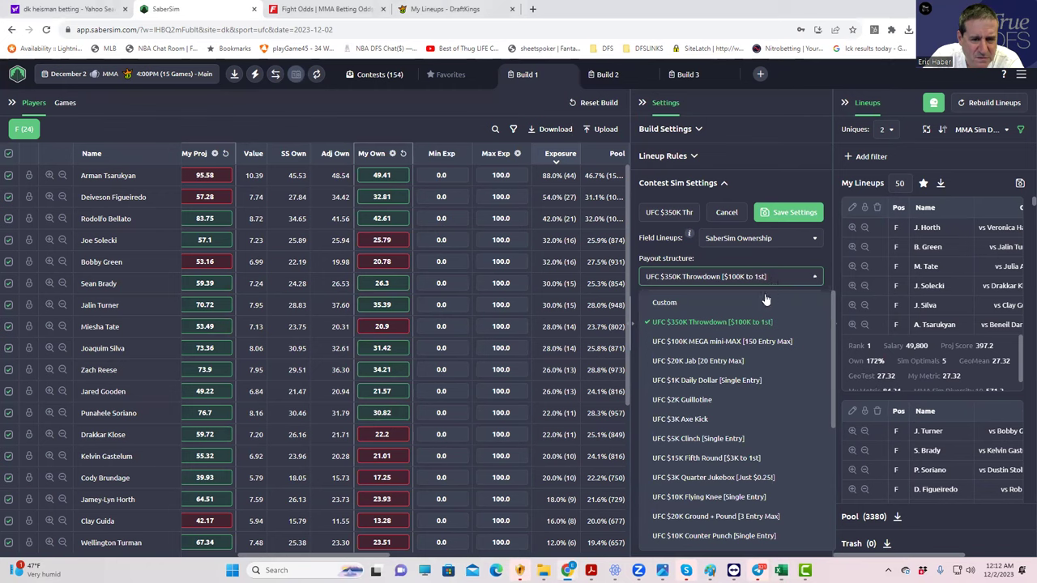
{"action": "left_click", "coordinate": [766, 252]}
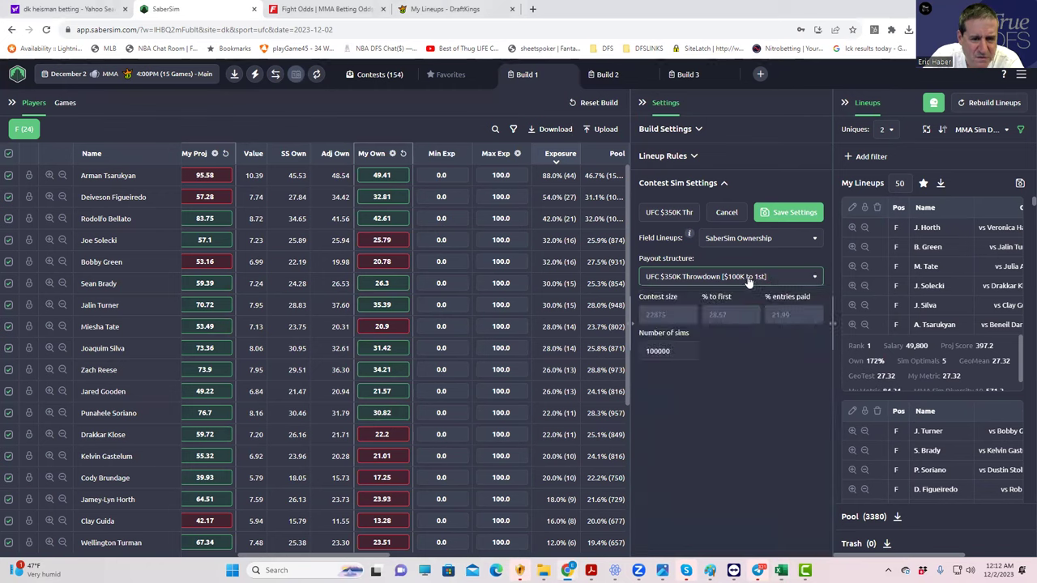
- Save the contest sim settings and look up the UFC $350K Throwdown entry limit in the DraftKings MMA lobby
{"action": "left_click", "coordinate": [794, 214]}
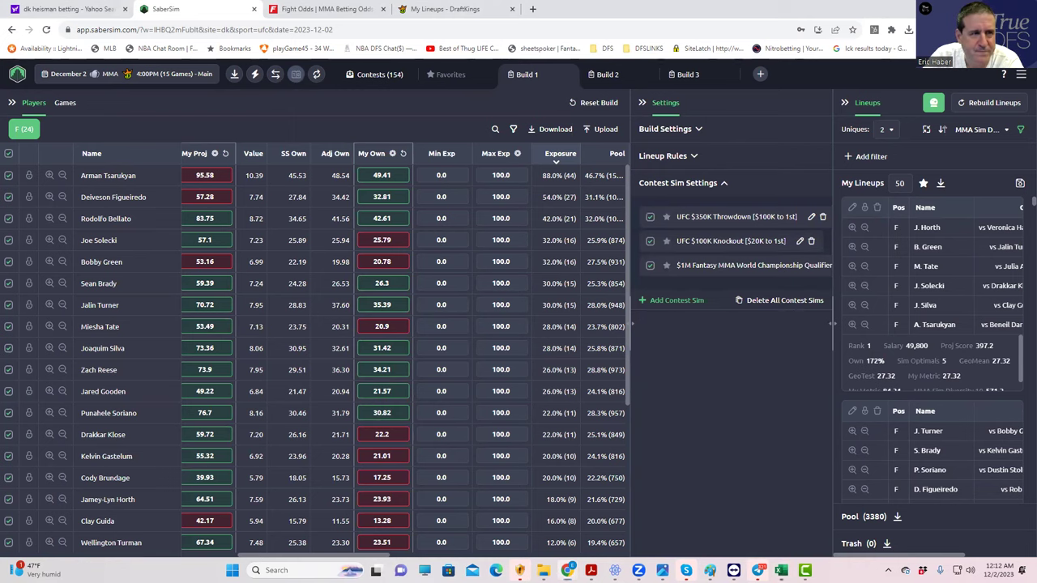
{"action": "key", "text": "alt+Tab"}
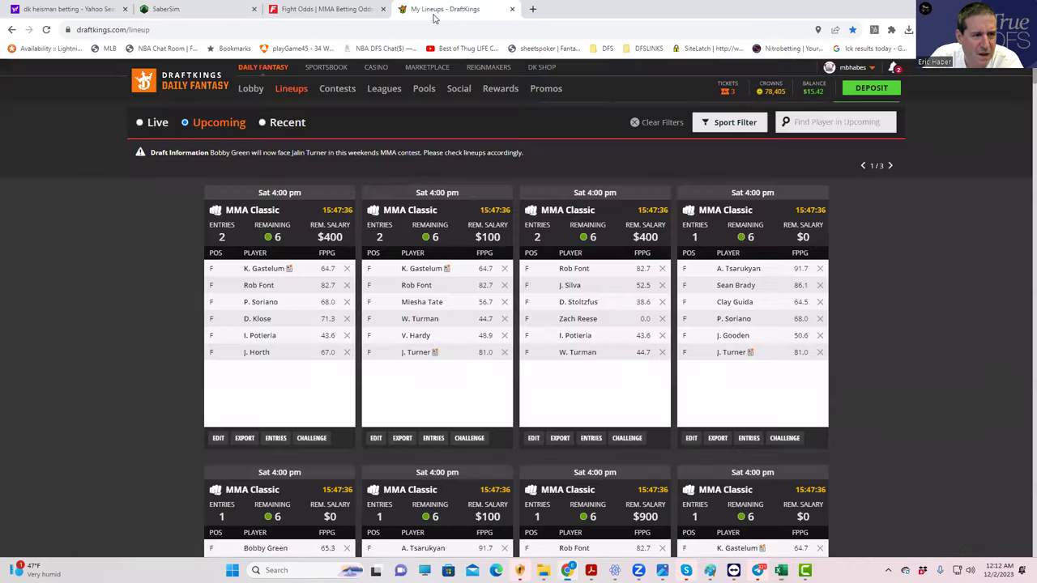
{"action": "left_click", "coordinate": [442, 9]}
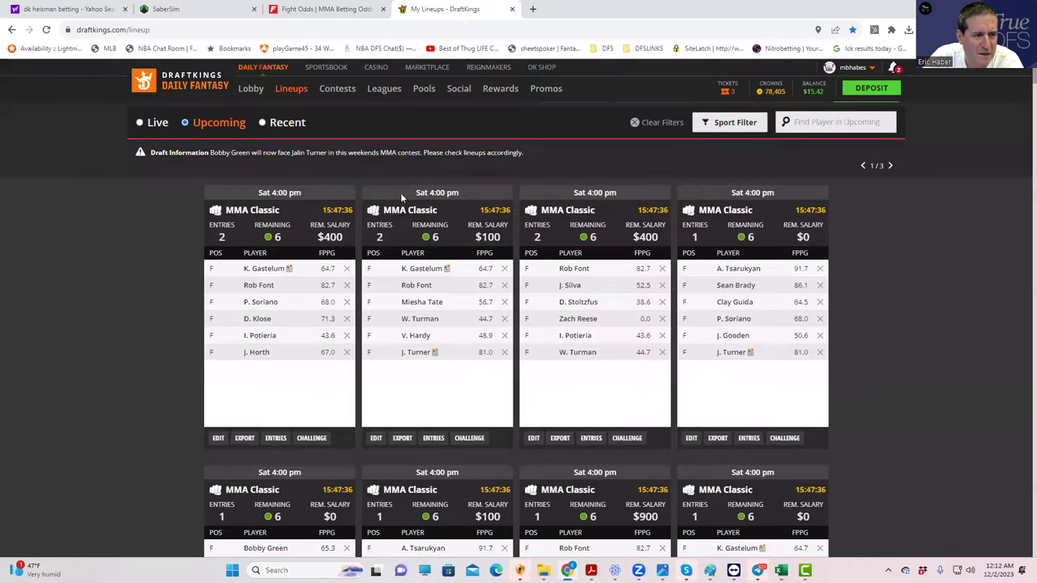
{"action": "left_click", "coordinate": [329, 94]}
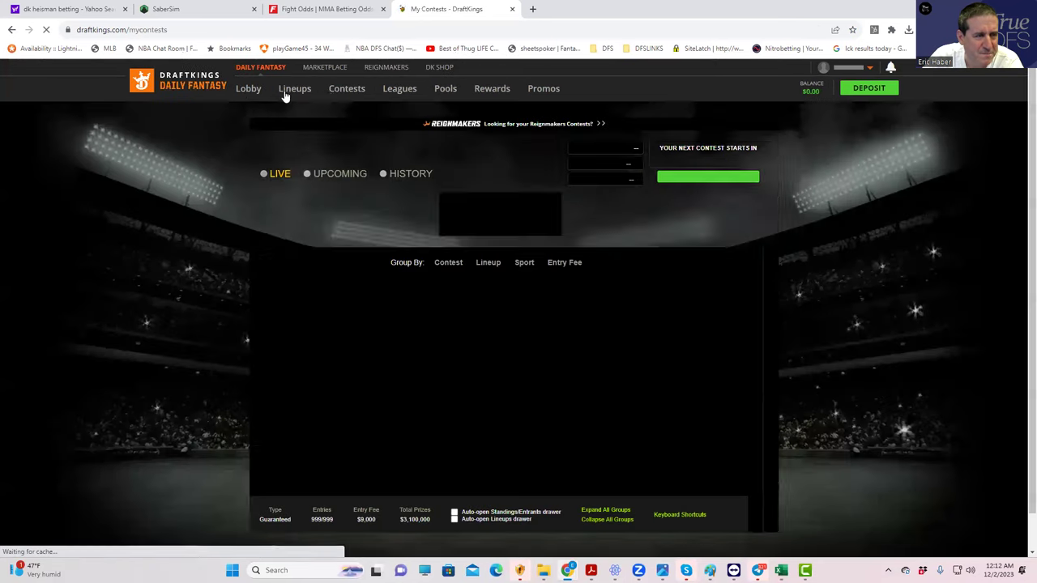
{"action": "left_click", "coordinate": [251, 91]}
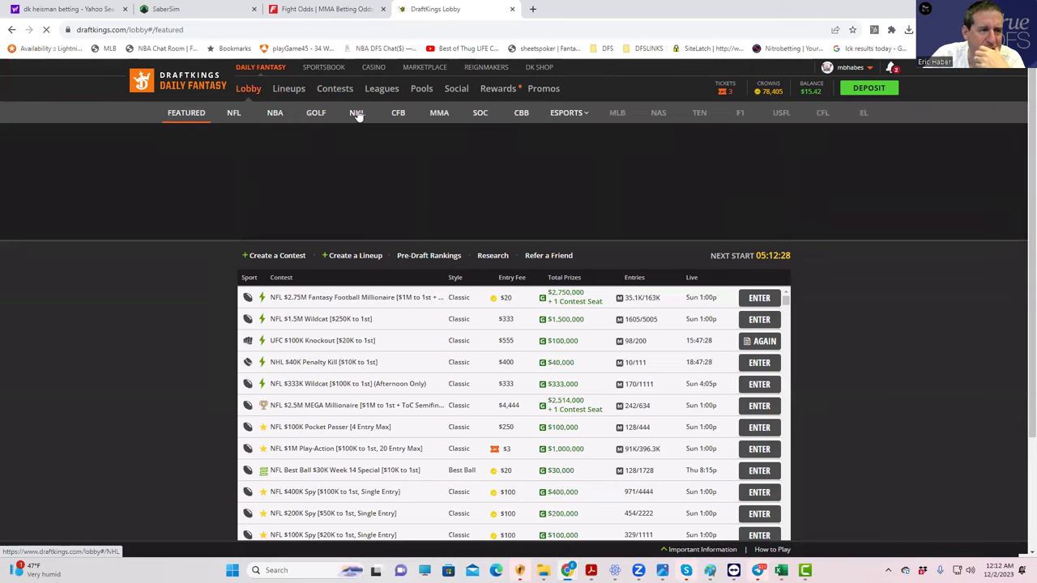
{"action": "left_click", "coordinate": [443, 115]}
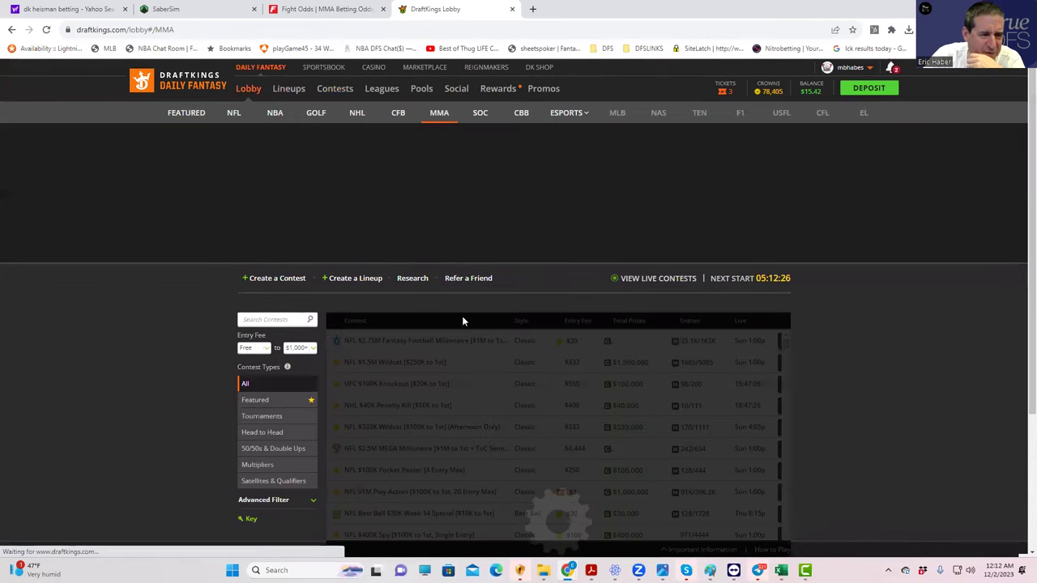
{"action": "left_click", "coordinate": [373, 367]}
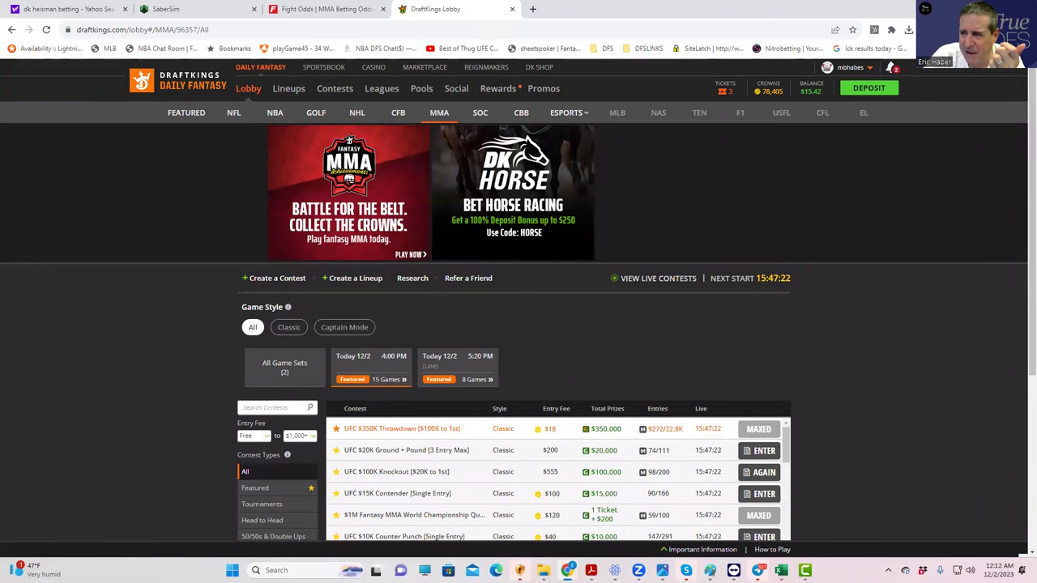
- Switch to the GeoMean workbook in Excel and set Number of Entries to 22800 and Players in a lineup to 6
{"action": "left_click", "coordinate": [209, 11]}
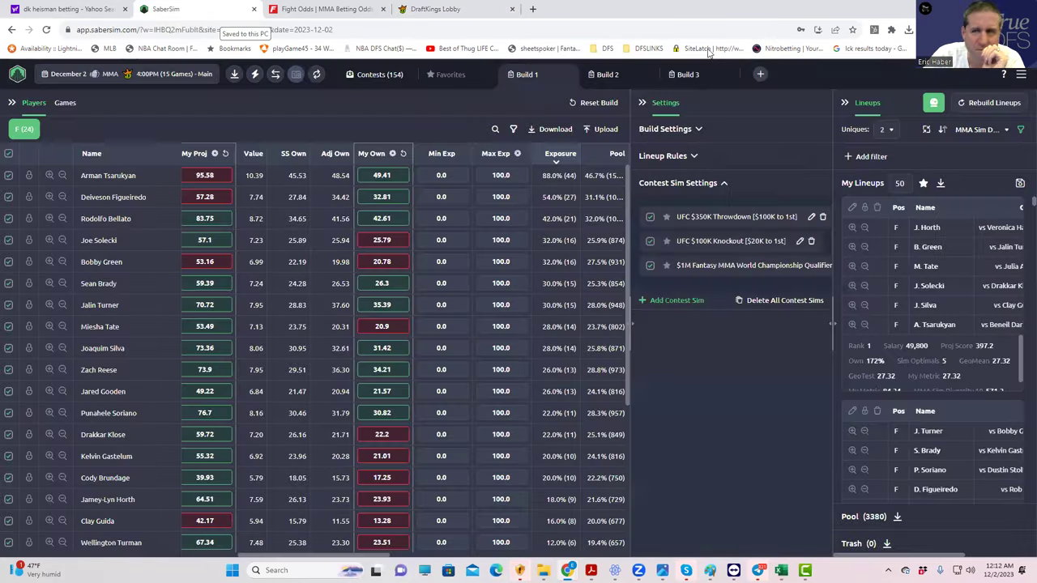
{"action": "key", "text": "alt+Tab"}
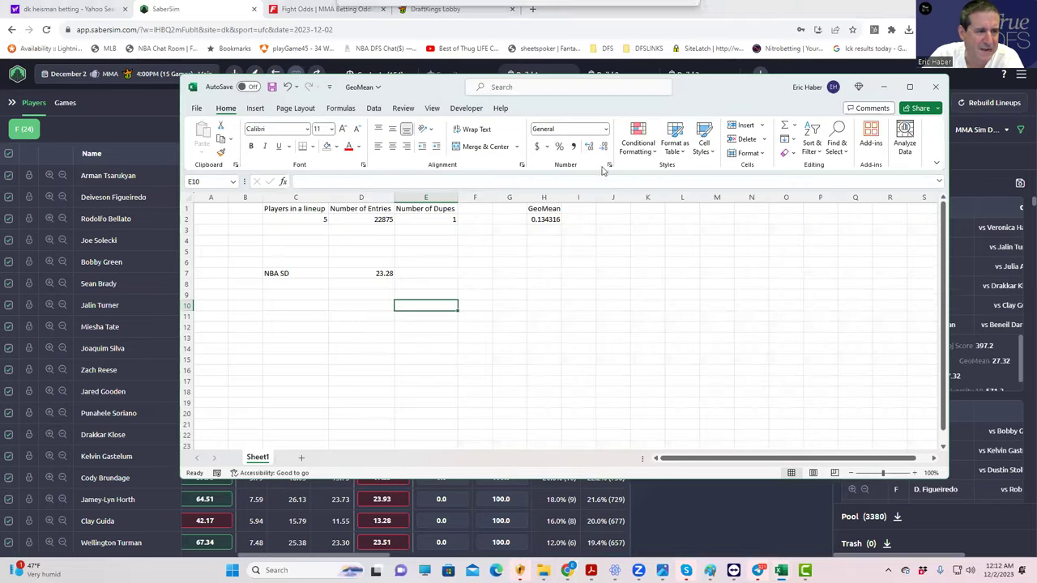
{"action": "left_click", "coordinate": [316, 218]}
{"action": "left_click", "coordinate": [369, 219]}
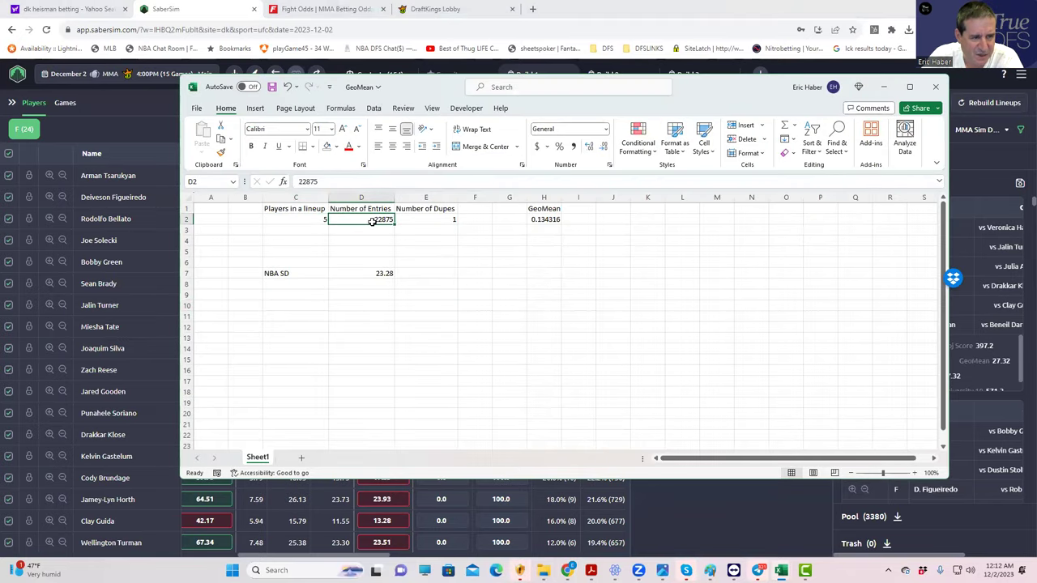
{"action": "type", "text": "22800"}
{"action": "left_click", "coordinate": [411, 251]}
{"action": "left_click", "coordinate": [311, 219]}
{"action": "type", "text": "6"}
{"action": "left_click", "coordinate": [357, 241]}
- Review the Number of Dupes input and the GeoMean formula in the workbook, and return to SaberSim
{"action": "left_click", "coordinate": [440, 219]}
{"action": "left_click", "coordinate": [436, 240]}
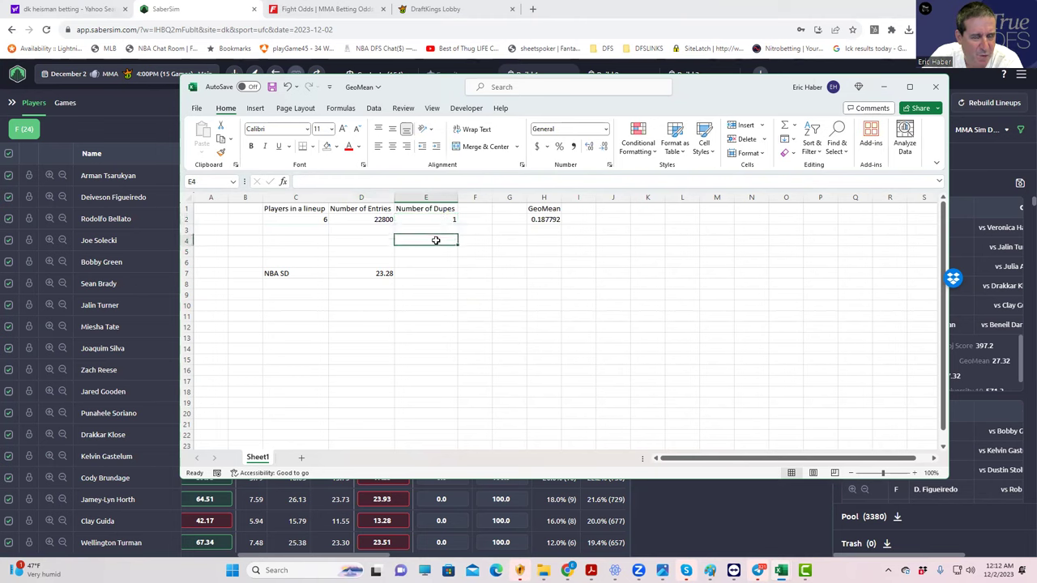
{"action": "left_click", "coordinate": [438, 221]}
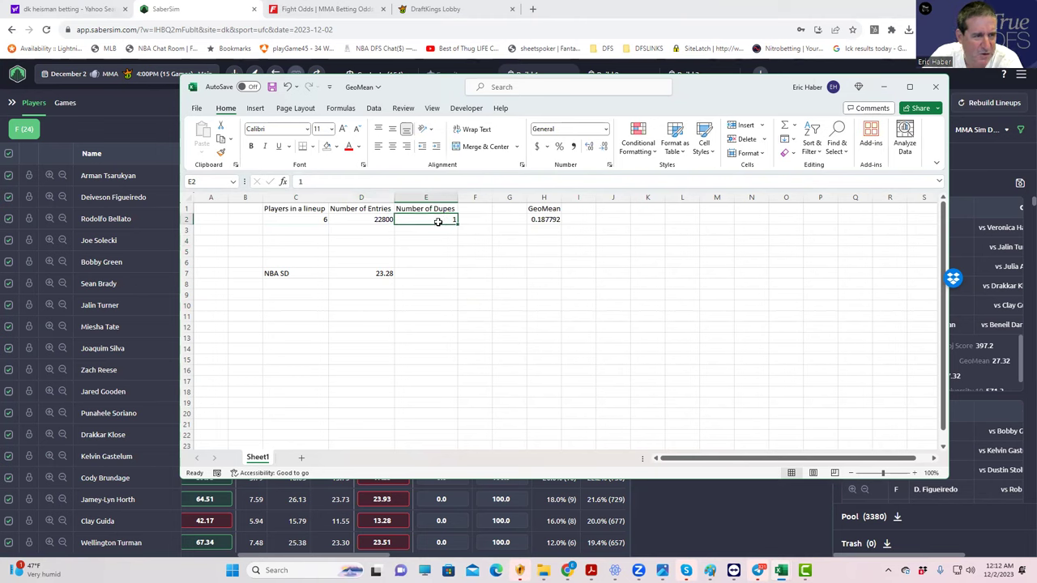
{"action": "left_click", "coordinate": [544, 219]}
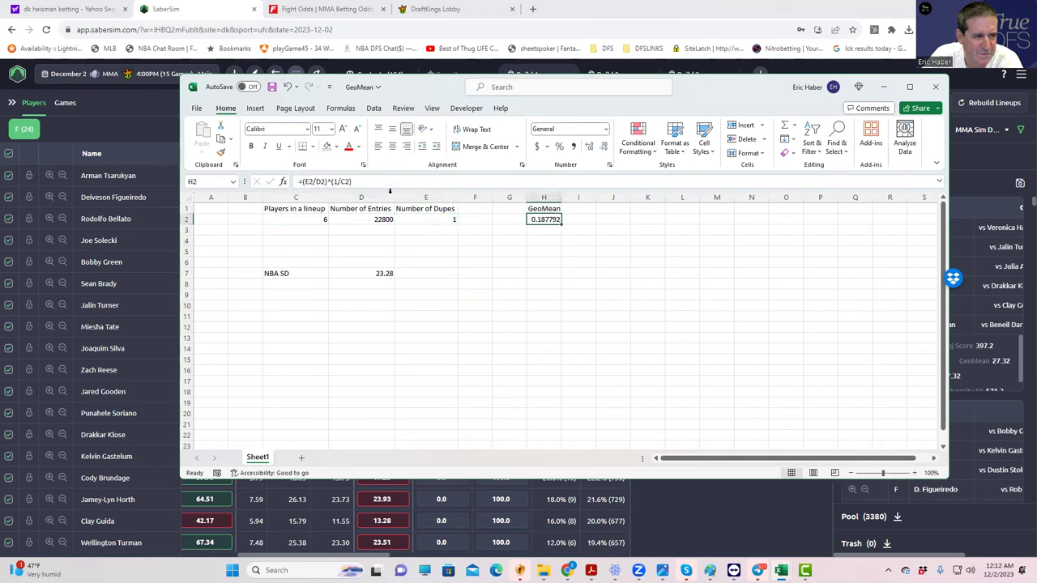
{"action": "left_click", "coordinate": [546, 253]}
{"action": "left_click", "coordinate": [533, 218]}
{"action": "left_click", "coordinate": [548, 262]}
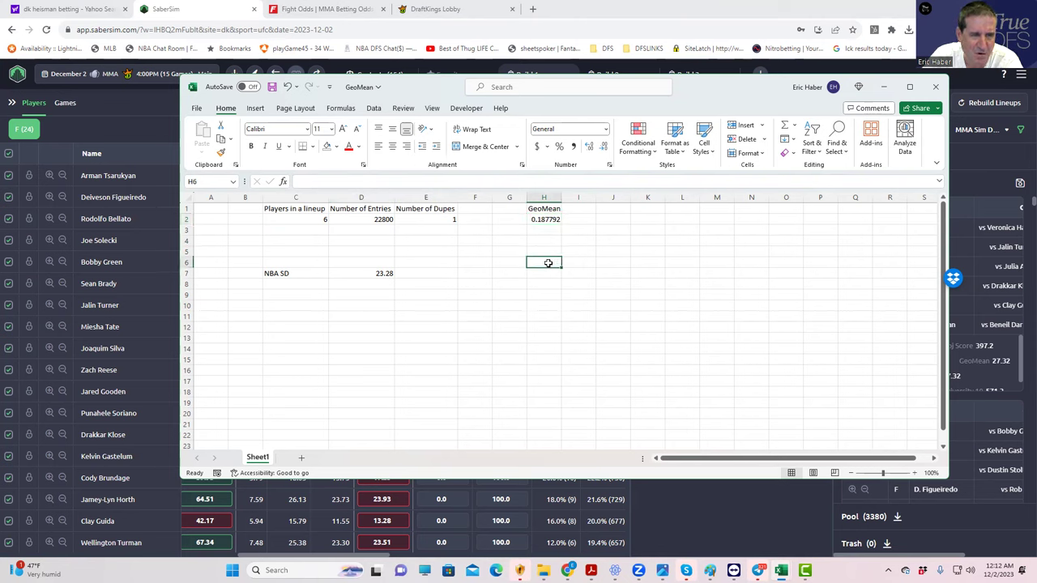
{"action": "left_click", "coordinate": [448, 219]}
{"action": "left_click", "coordinate": [539, 219]}
{"action": "left_click", "coordinate": [545, 261]}
{"action": "left_click", "coordinate": [547, 223]}
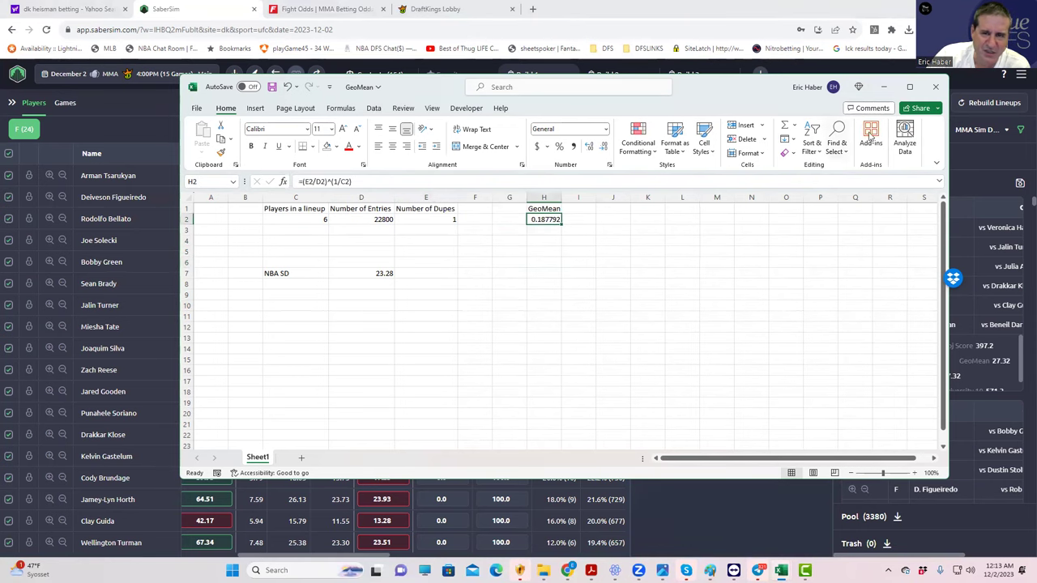
{"action": "left_click_drag", "start_coordinate": [888, 89], "coordinate": [886, 93]}
{"action": "left_click", "coordinate": [880, 96]}
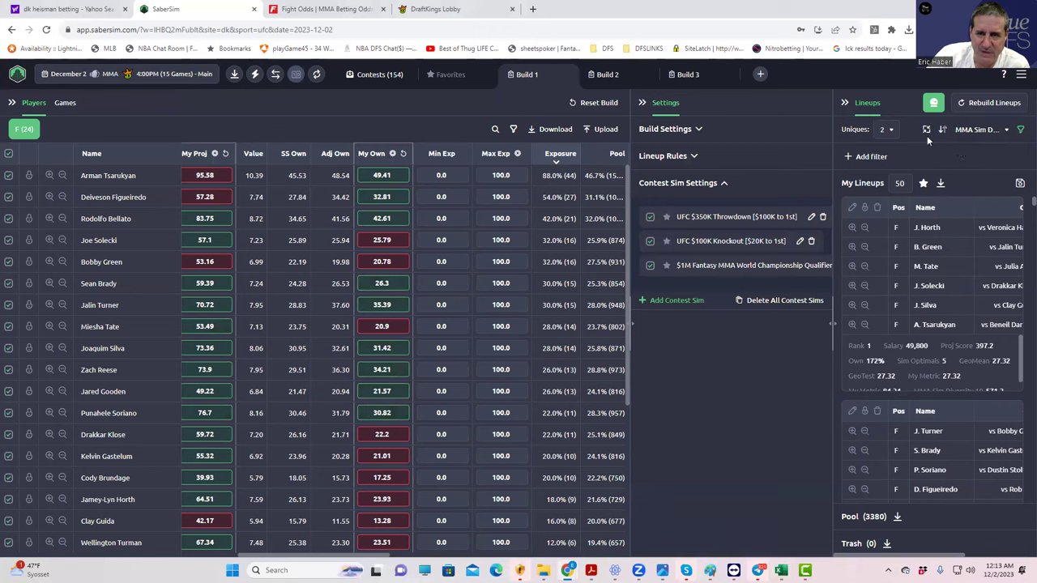
- Filter the lineup pool to show only lineups with a GeoMean less than the target from the workbook
{"action": "left_click", "coordinate": [849, 158]}
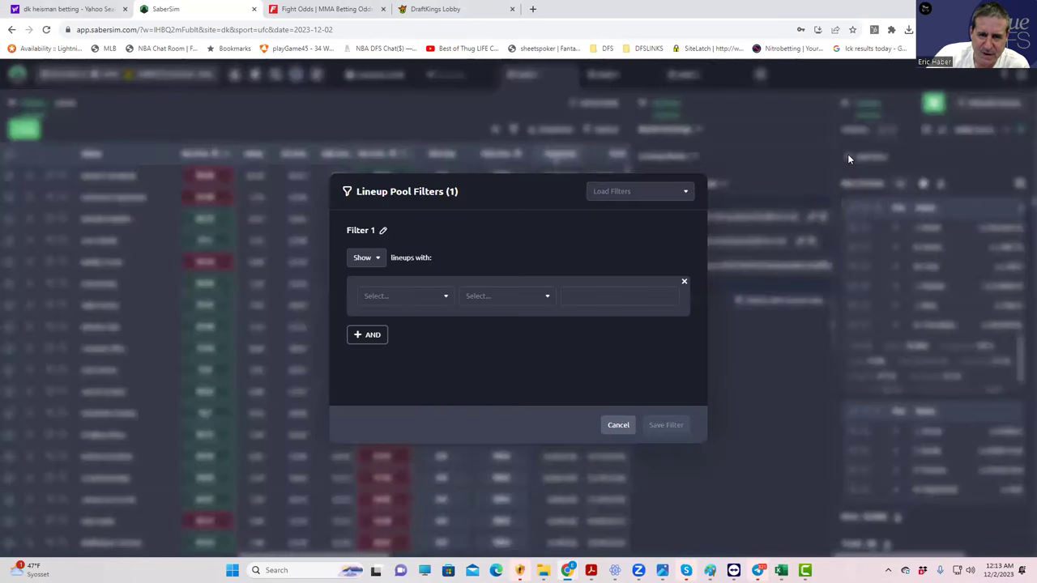
{"action": "left_click", "coordinate": [416, 297]}
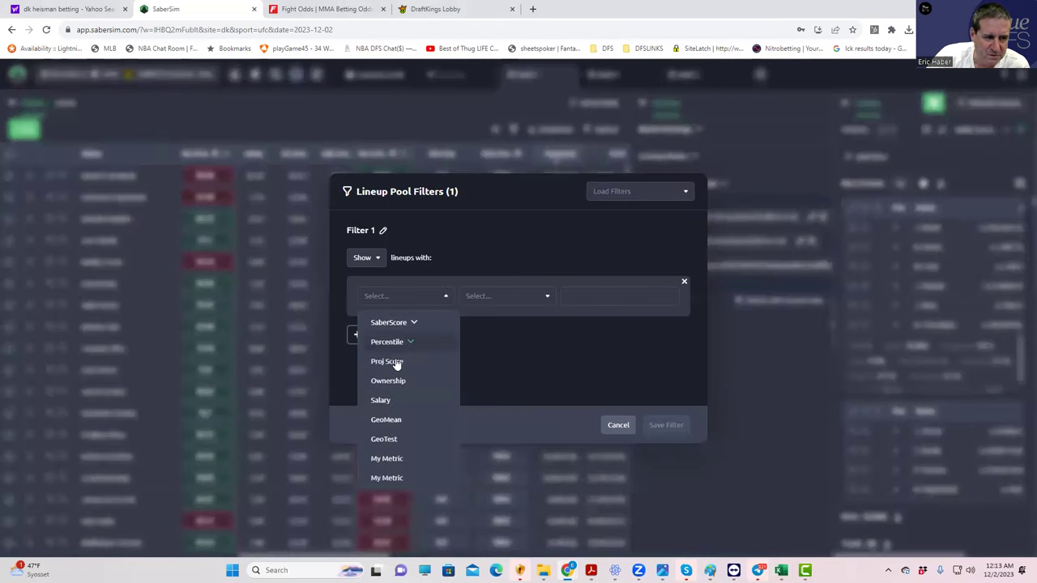
{"action": "left_click", "coordinate": [393, 420]}
{"action": "left_click", "coordinate": [503, 303]}
{"action": "left_click", "coordinate": [475, 343]}
{"action": "type", "text": "1"}
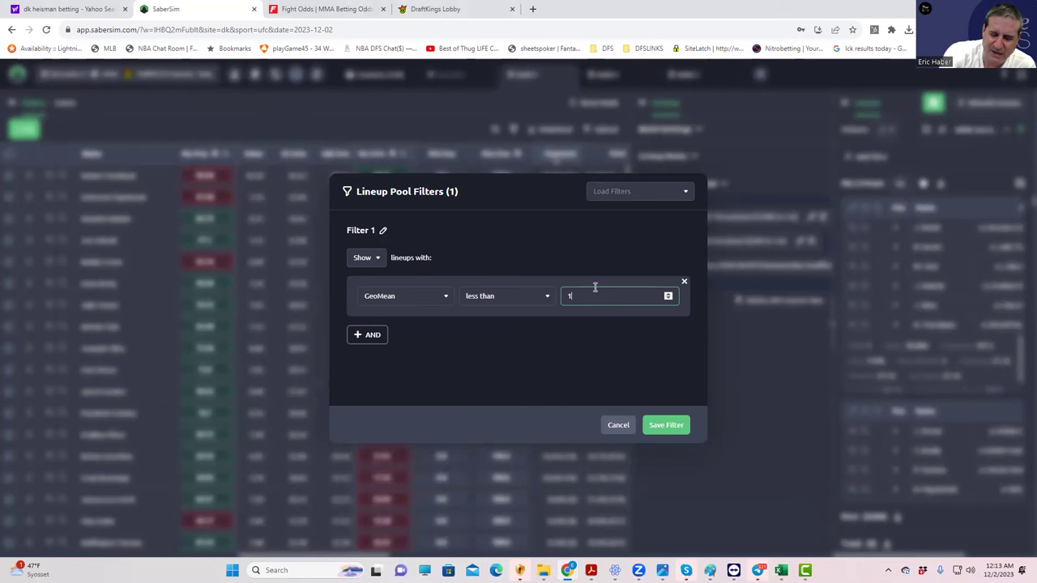
{"action": "left_click", "coordinate": [658, 423]}
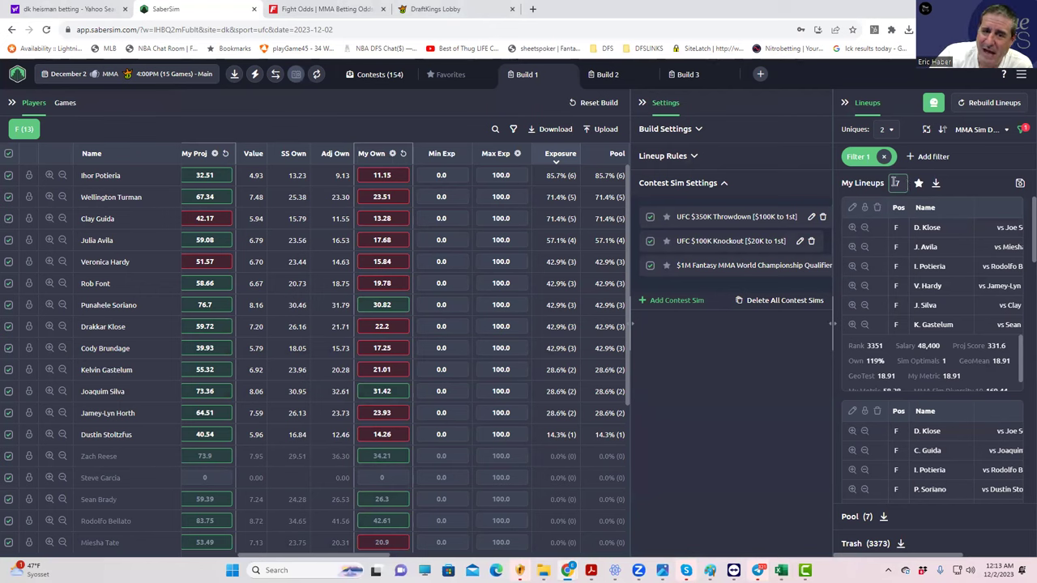
- Set the lineup uniques to 1 and remove the GeoMean filter from the lineup pool
{"action": "left_click", "coordinate": [886, 131]}
{"action": "left_click", "coordinate": [891, 158]}
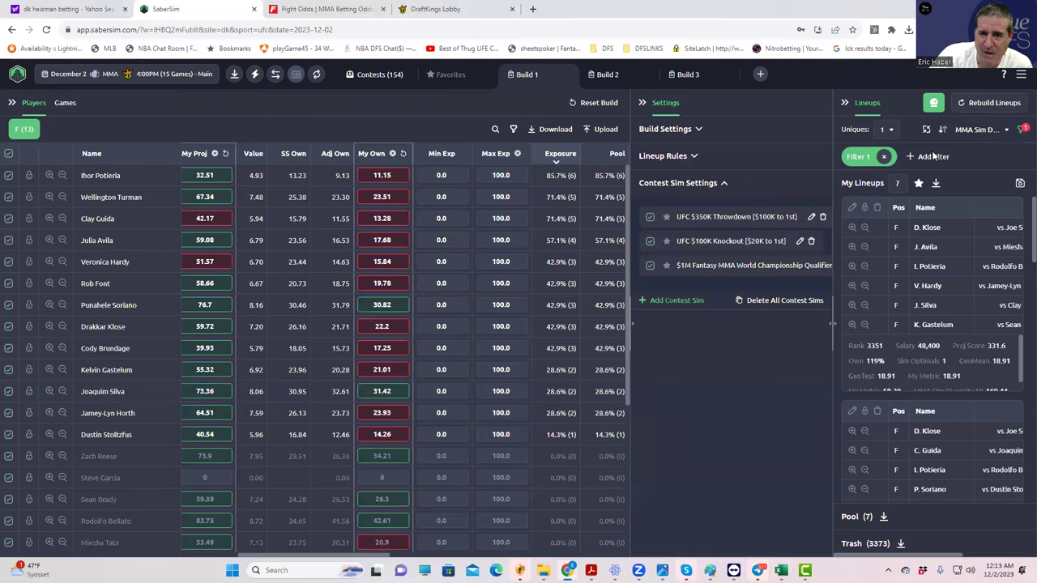
{"action": "left_click", "coordinate": [886, 157]}
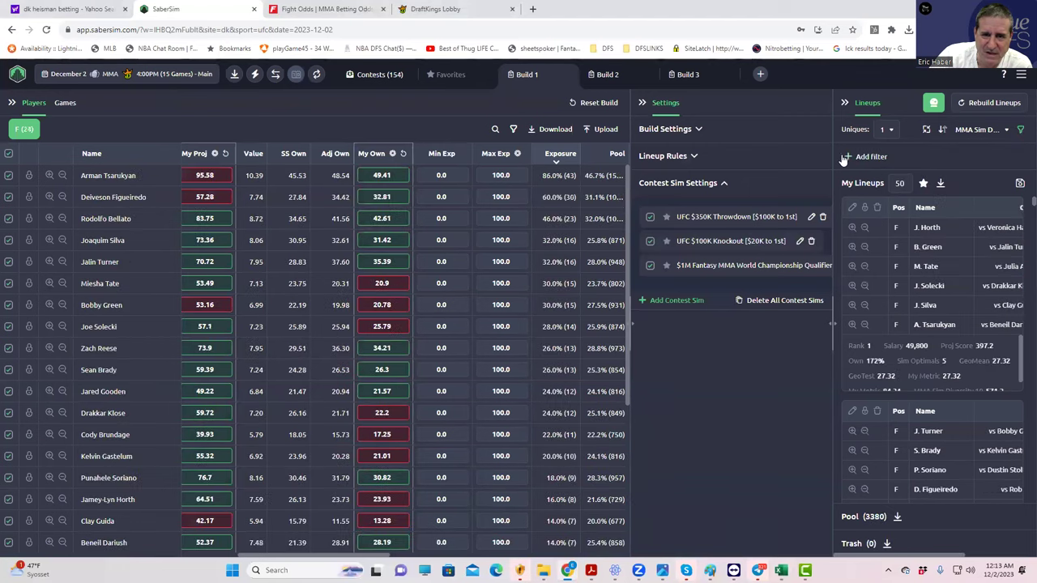
- Add a lineup pool filter that shows lineups with GeoMean less than 20
{"action": "left_click", "coordinate": [847, 158]}
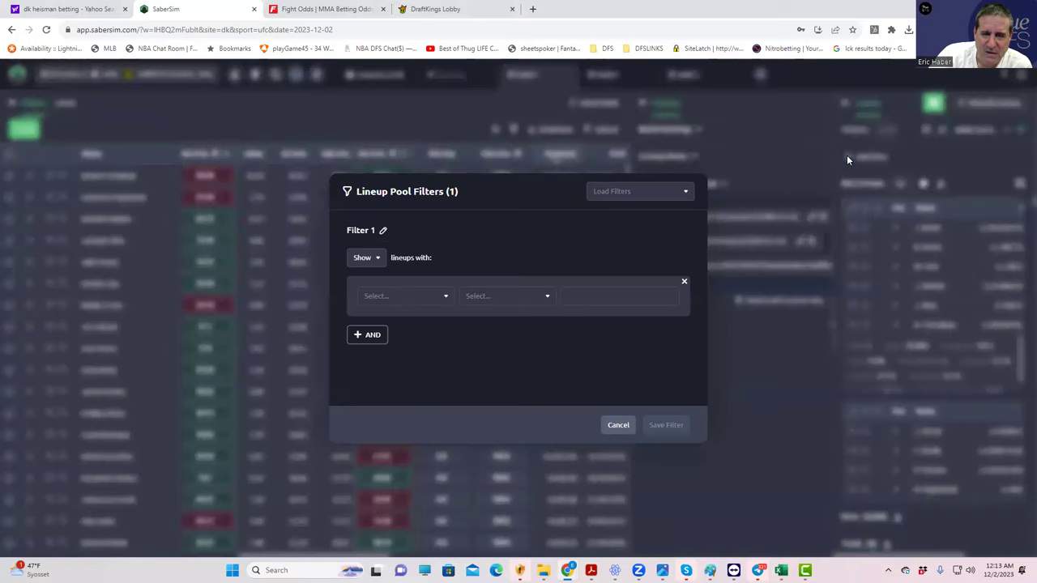
{"action": "left_click", "coordinate": [396, 296]}
{"action": "left_click", "coordinate": [395, 439]}
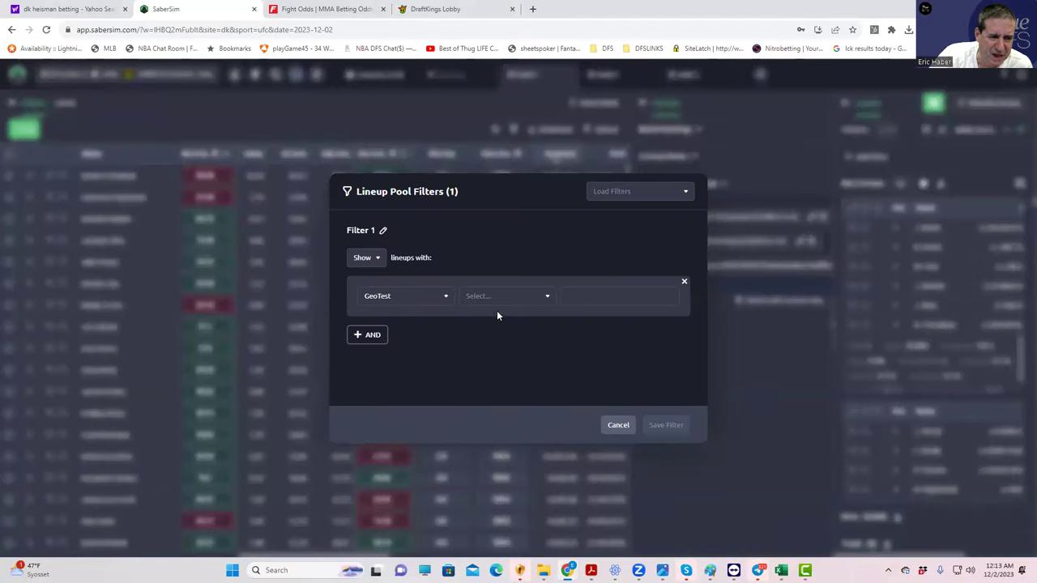
{"action": "left_click", "coordinate": [508, 297]}
{"action": "left_click", "coordinate": [415, 296]}
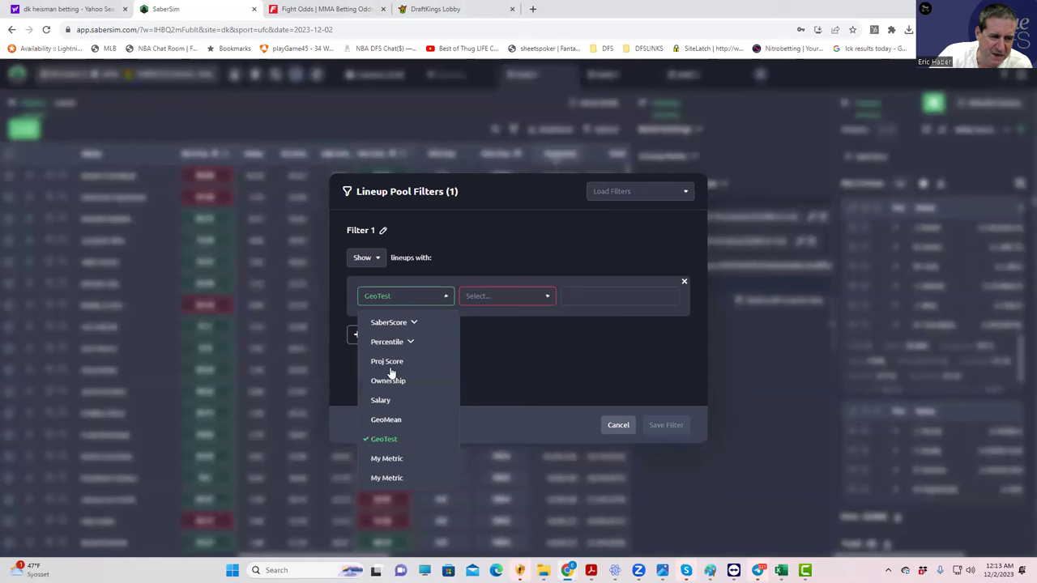
{"action": "left_click", "coordinate": [395, 419]}
{"action": "left_click", "coordinate": [496, 301]}
{"action": "left_click", "coordinate": [488, 344]}
{"action": "left_click", "coordinate": [585, 295]}
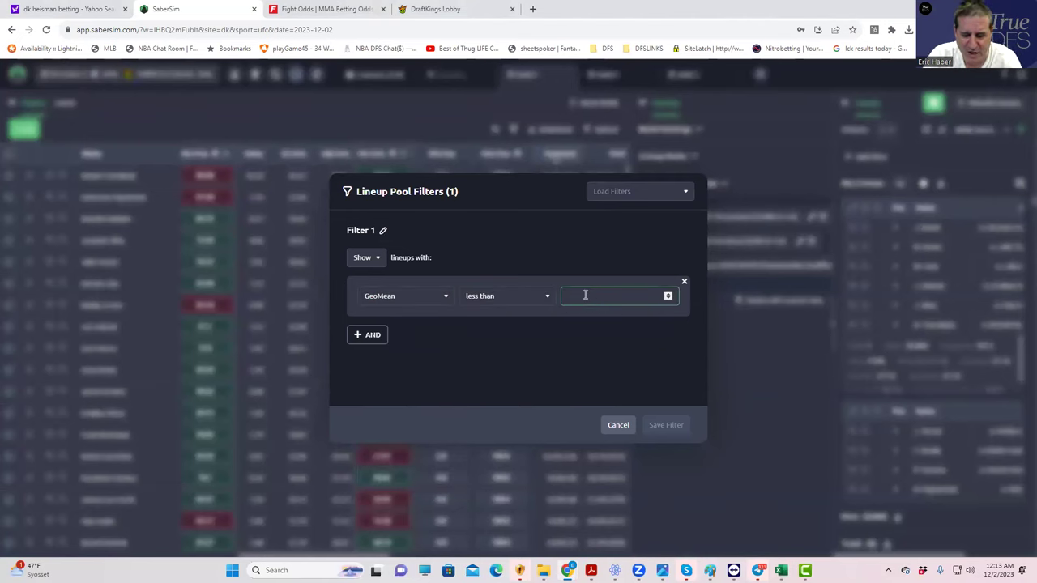
{"action": "type", "text": "20"}
{"action": "left_click", "coordinate": [667, 429]}
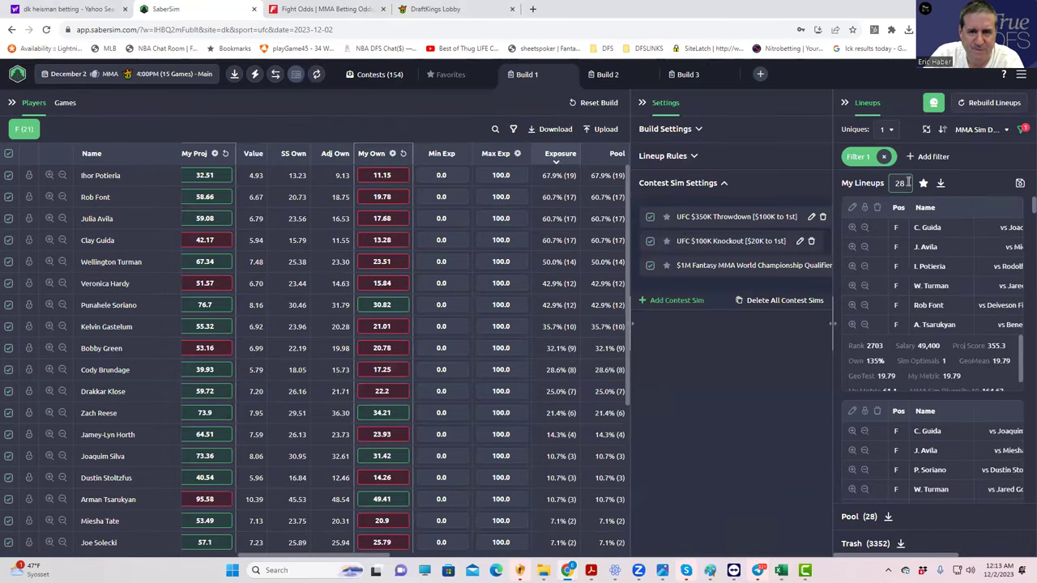
- Replace the lineup pool filter with one that shows lineups with GeoMean less than 21
{"action": "left_click", "coordinate": [887, 157]}
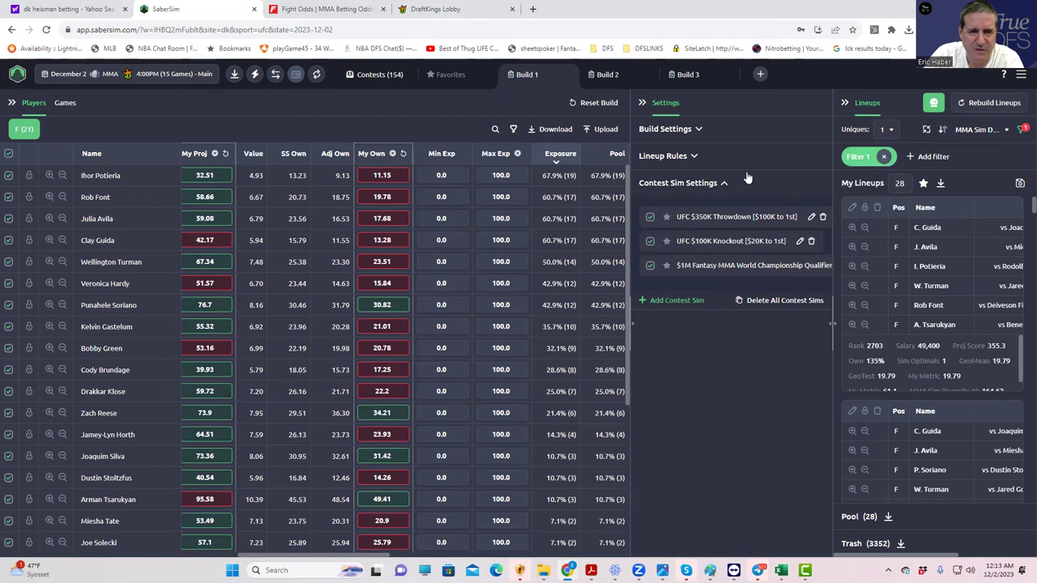
{"action": "left_click", "coordinate": [867, 156]}
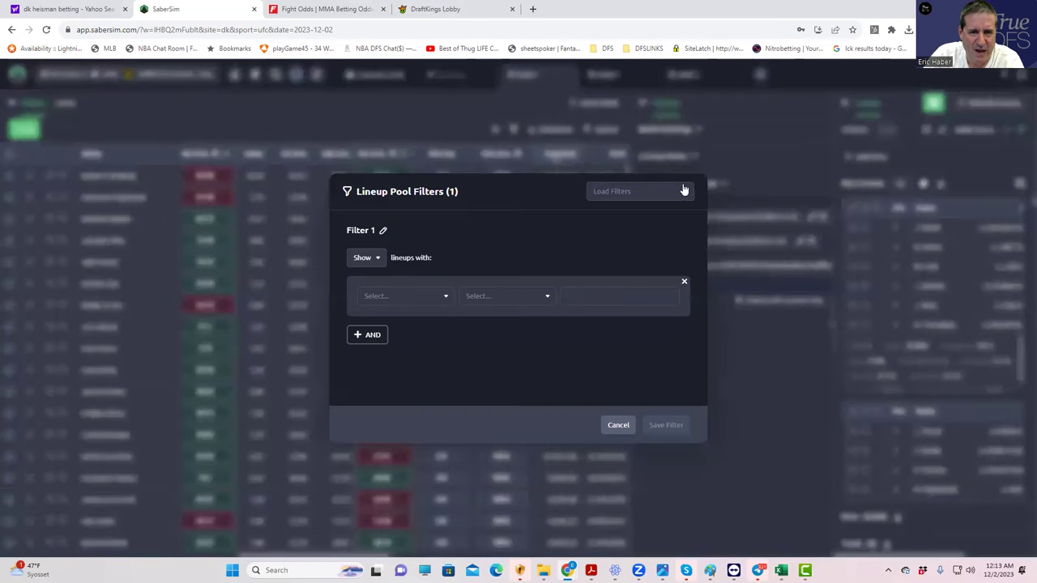
{"action": "left_click", "coordinate": [415, 299]}
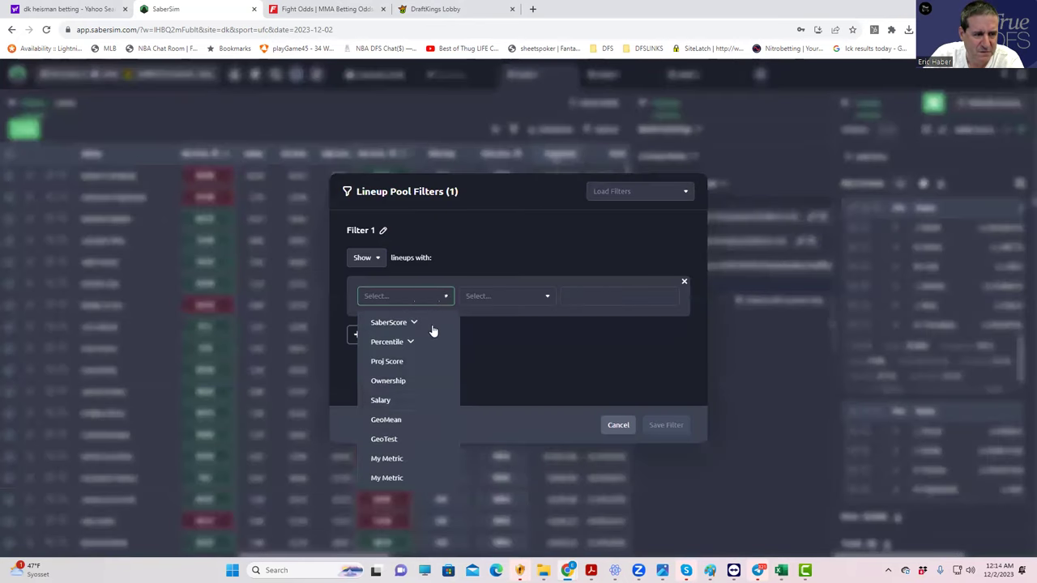
{"action": "left_click", "coordinate": [389, 421]}
{"action": "left_click", "coordinate": [504, 300]}
{"action": "left_click", "coordinate": [487, 342]}
{"action": "left_click", "coordinate": [597, 300]}
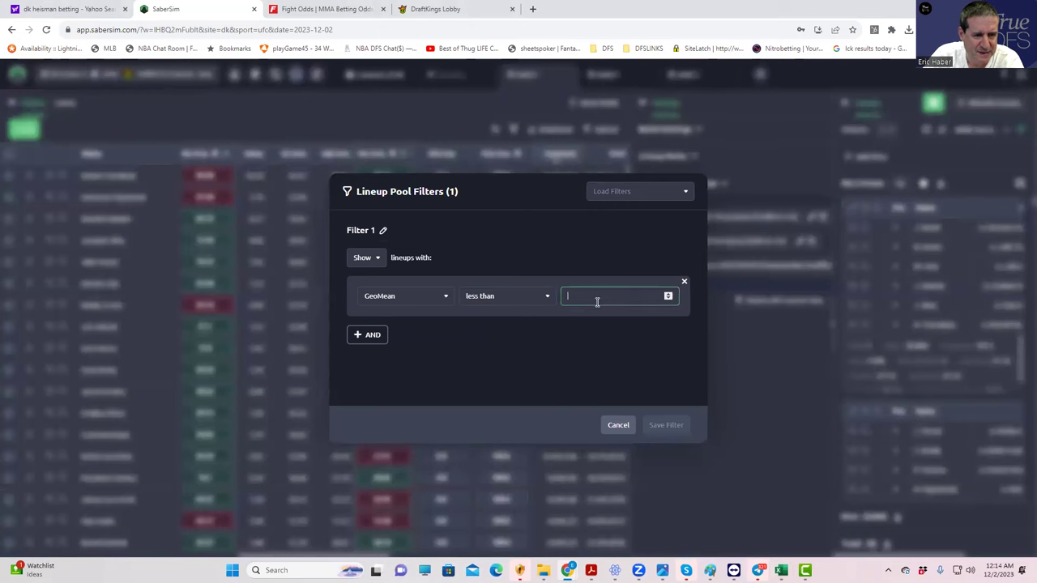
{"action": "type", "text": "21"}
{"action": "left_click", "coordinate": [666, 425]}
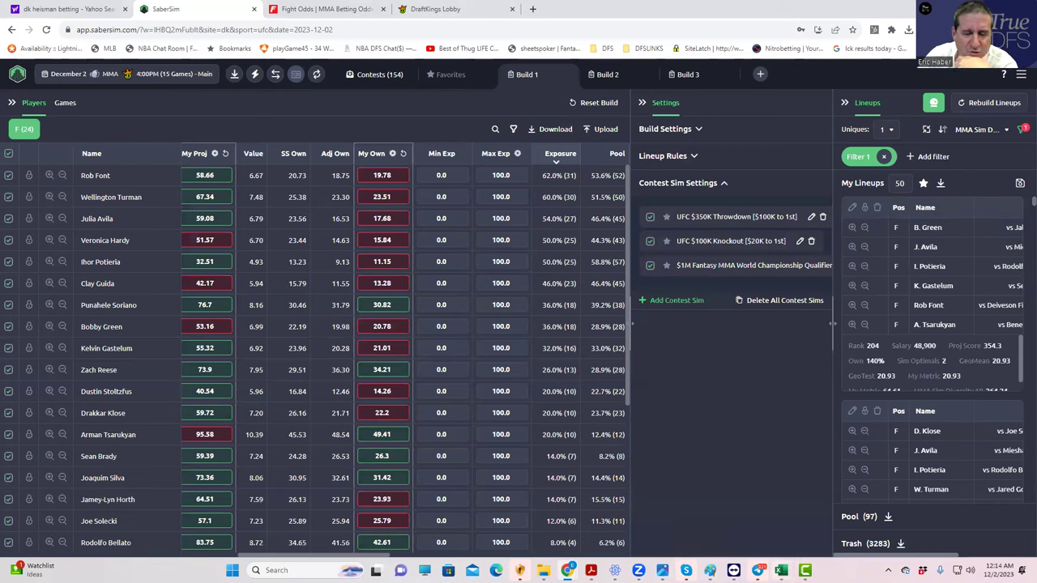
- Set the Number of Dupes to 3 in the GeoMean workbook and return to the lineup build
{"action": "mouse_move", "coordinate": [781, 570]}
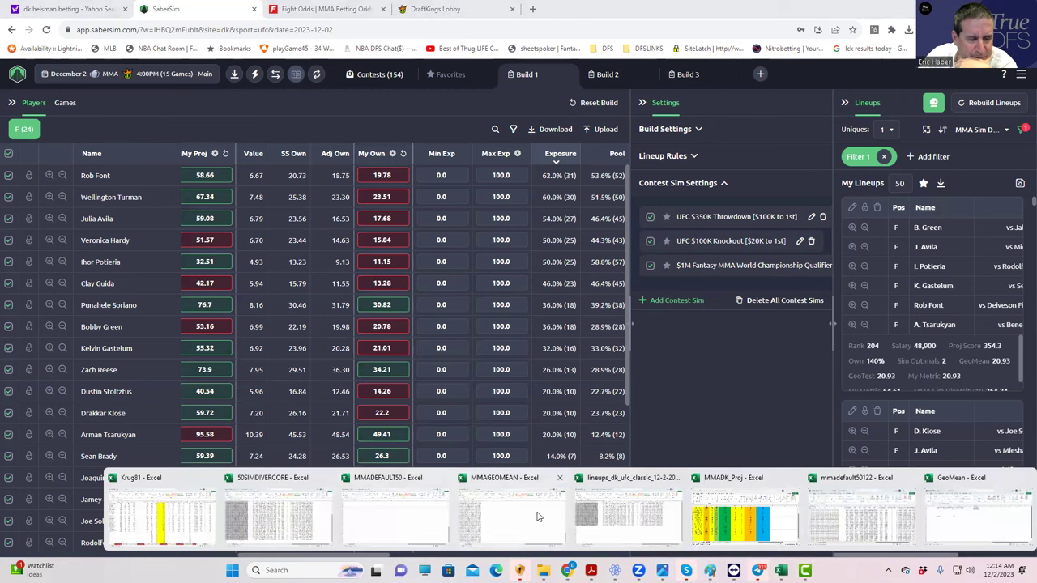
{"action": "mouse_move", "coordinate": [686, 570]}
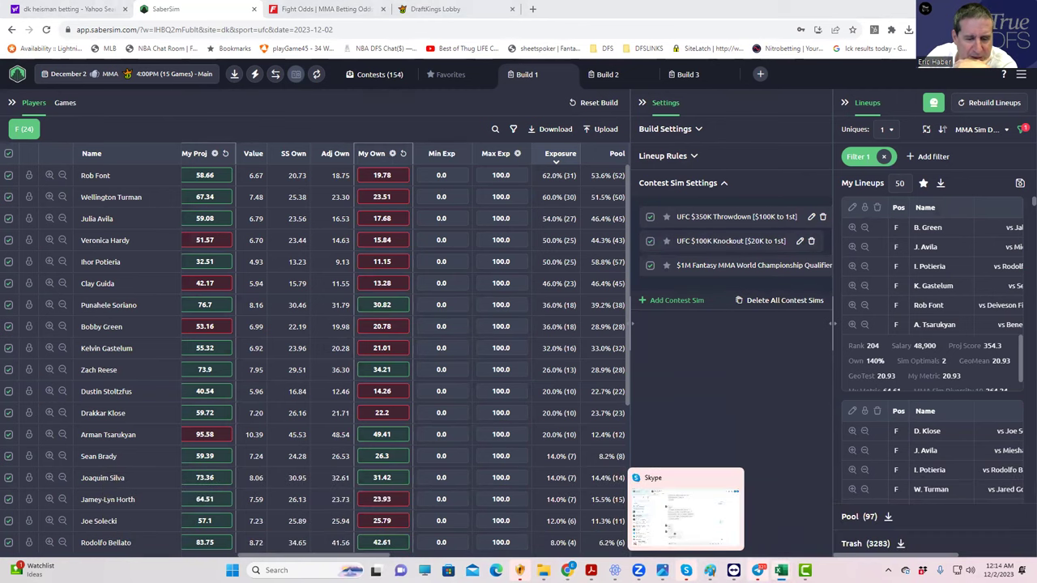
{"action": "left_click", "coordinate": [469, 518]}
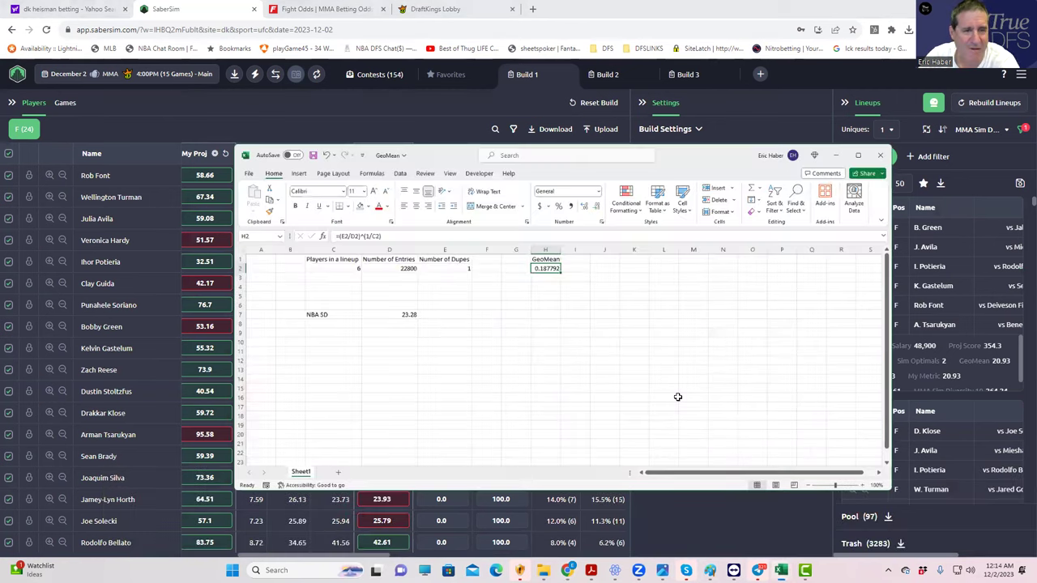
{"action": "left_click", "coordinate": [551, 297]}
{"action": "left_click", "coordinate": [436, 220]}
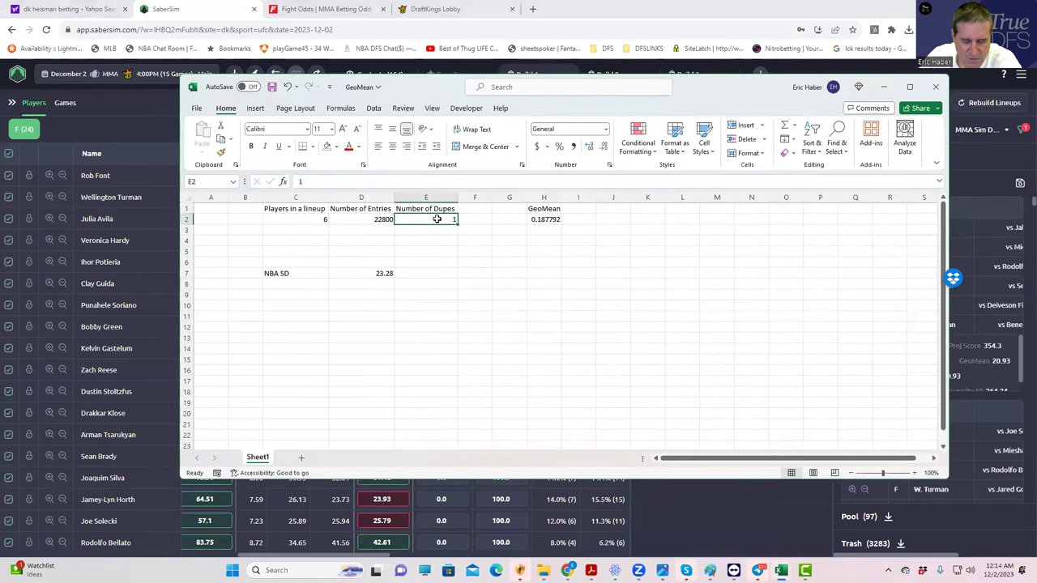
{"action": "type", "text": "3"}
{"action": "left_click", "coordinate": [509, 273]}
{"action": "left_click", "coordinate": [451, 219]}
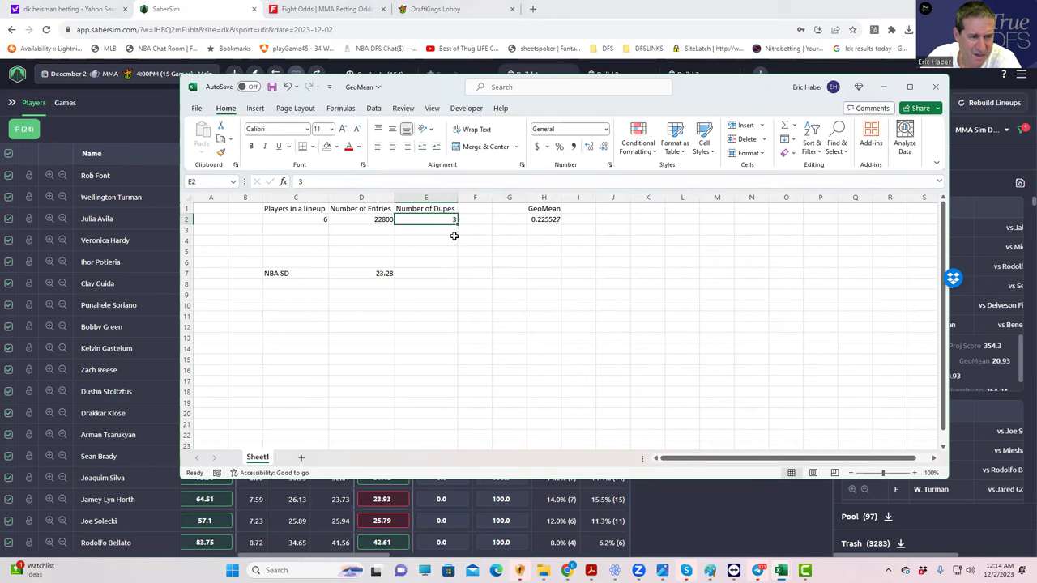
{"action": "left_click", "coordinate": [882, 88]}
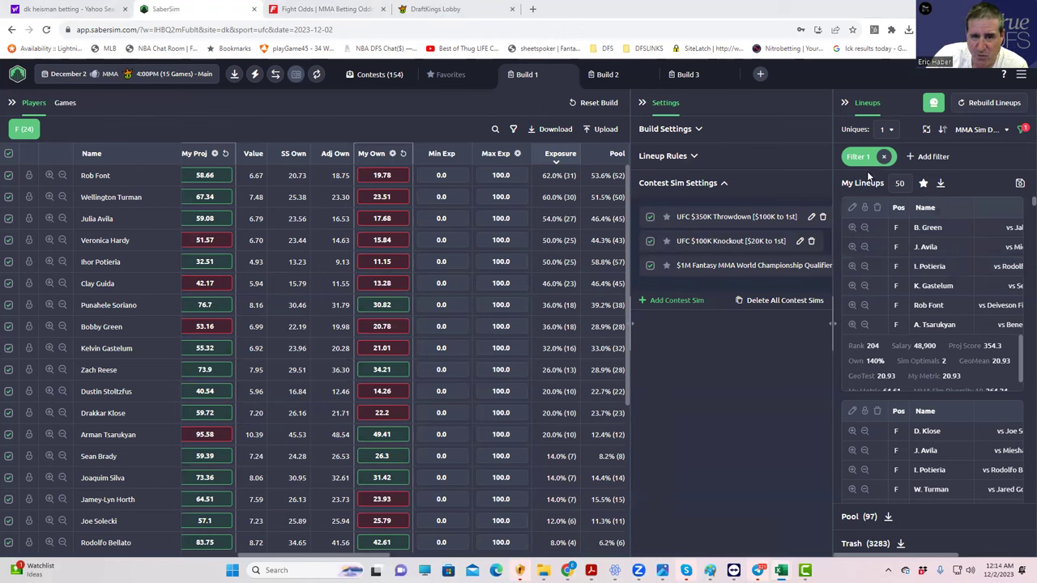
- Export the filtered lineups and save the CSV as geomean50122 in the TrueDFS MMA folder
{"action": "left_click", "coordinate": [942, 187]}
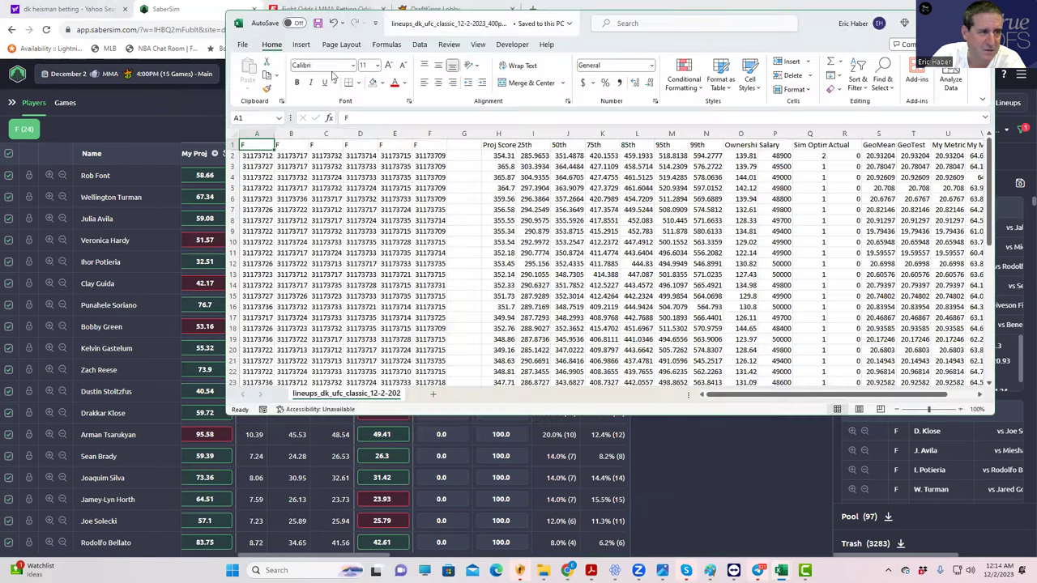
{"action": "left_click", "coordinate": [248, 49]}
{"action": "left_click", "coordinate": [260, 209]}
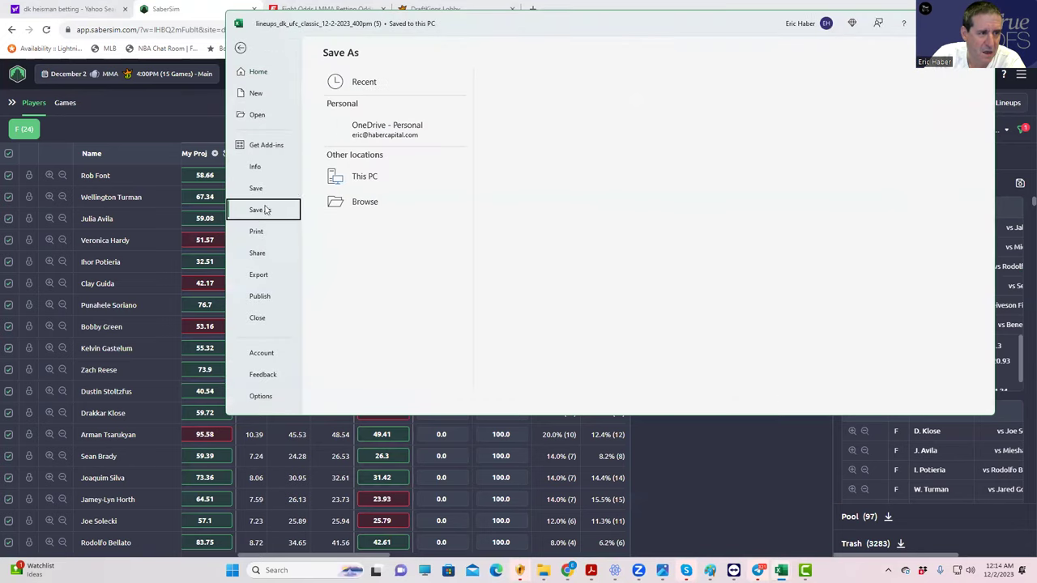
{"action": "left_click", "coordinate": [365, 80]}
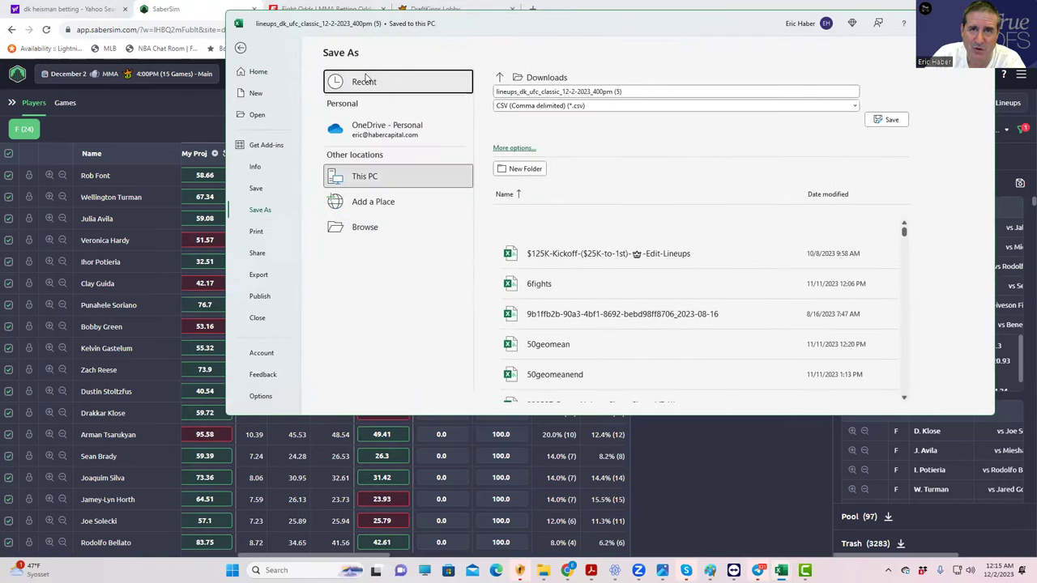
{"action": "left_click", "coordinate": [363, 82]}
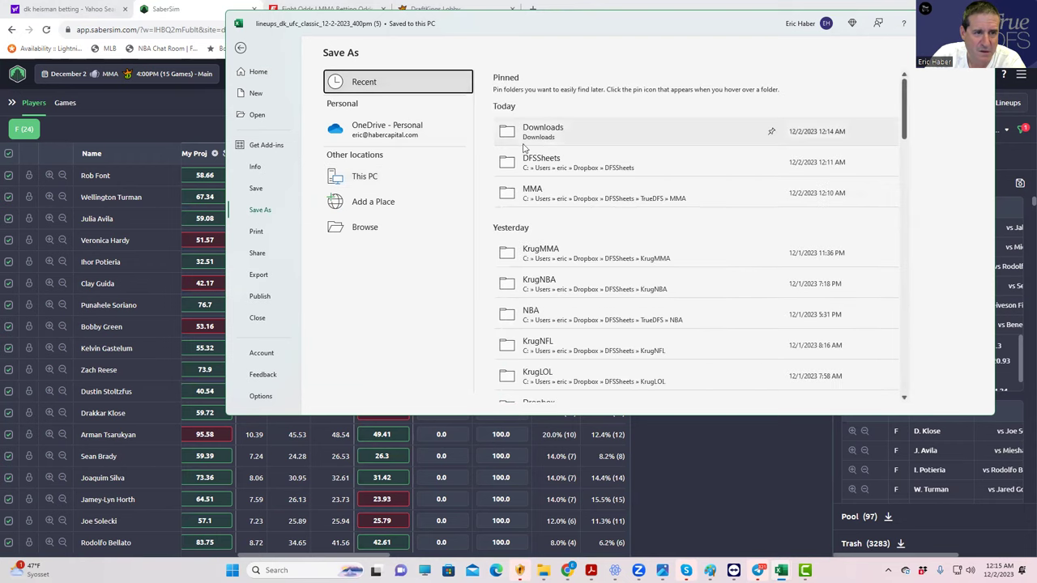
{"action": "left_click", "coordinate": [575, 193]}
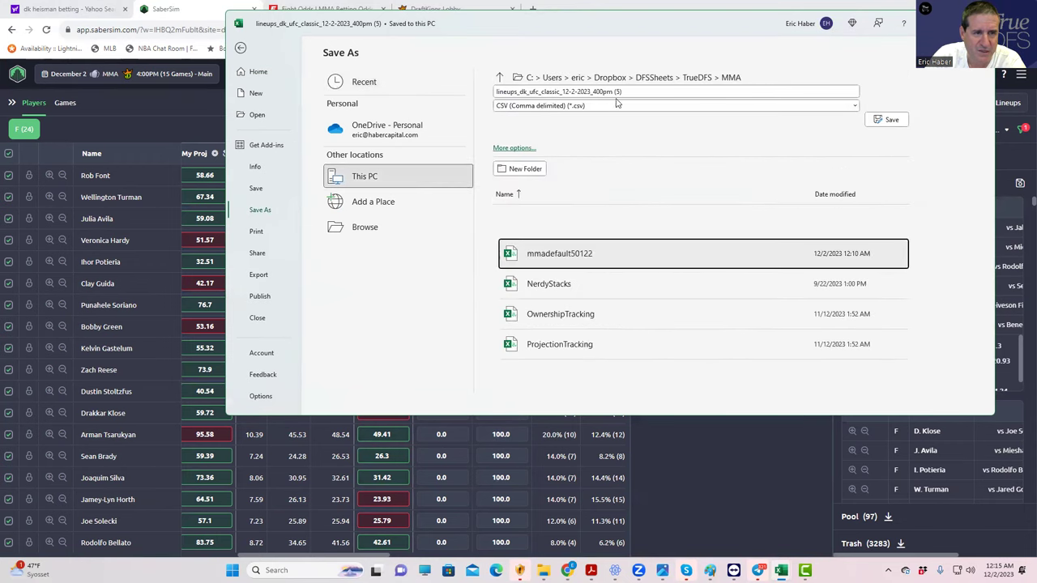
{"action": "type", "text": "geomean"}
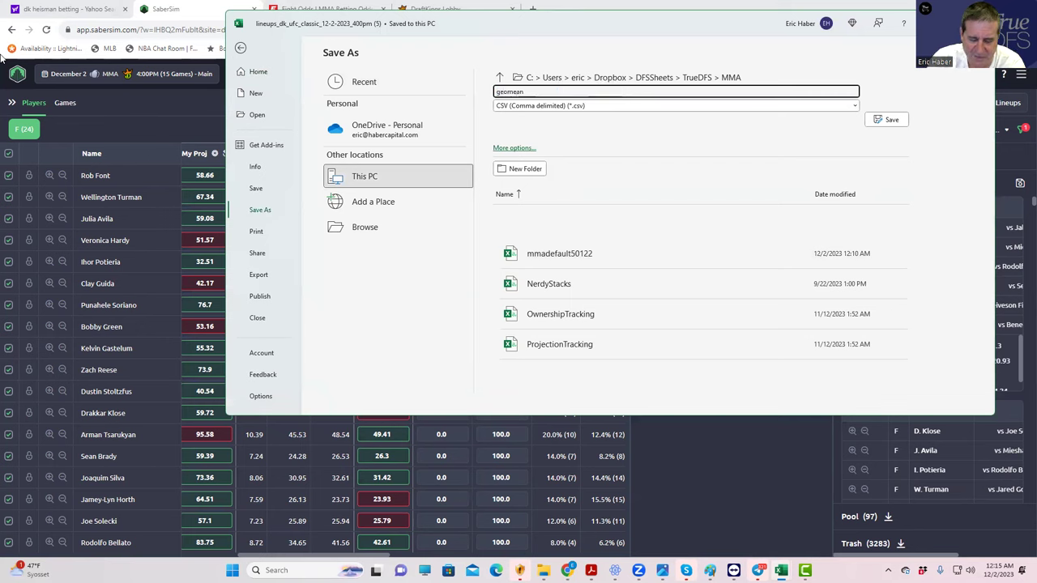
{"action": "type", "text": "50122"}
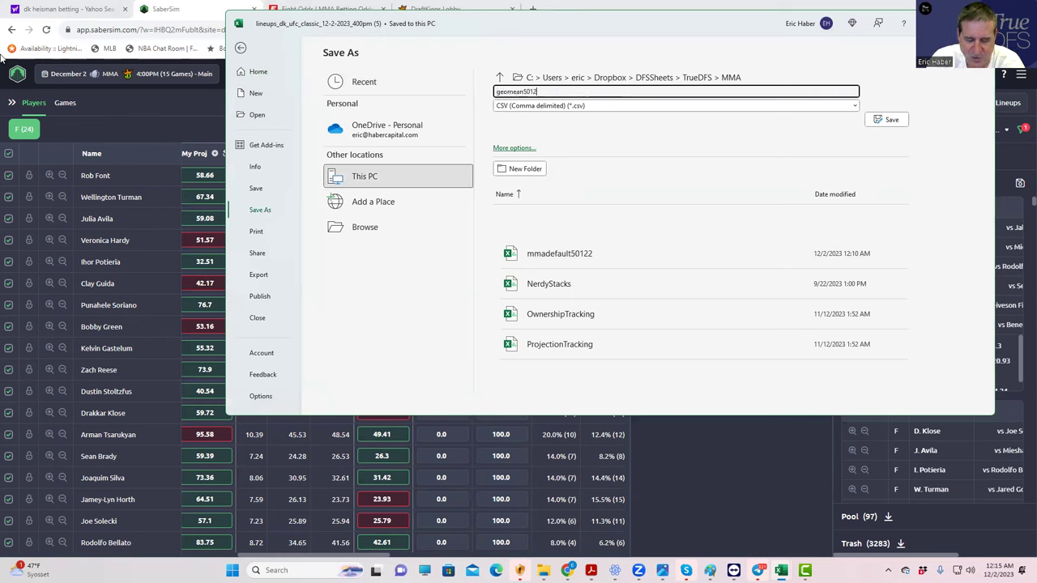
{"action": "left_click", "coordinate": [890, 120]}
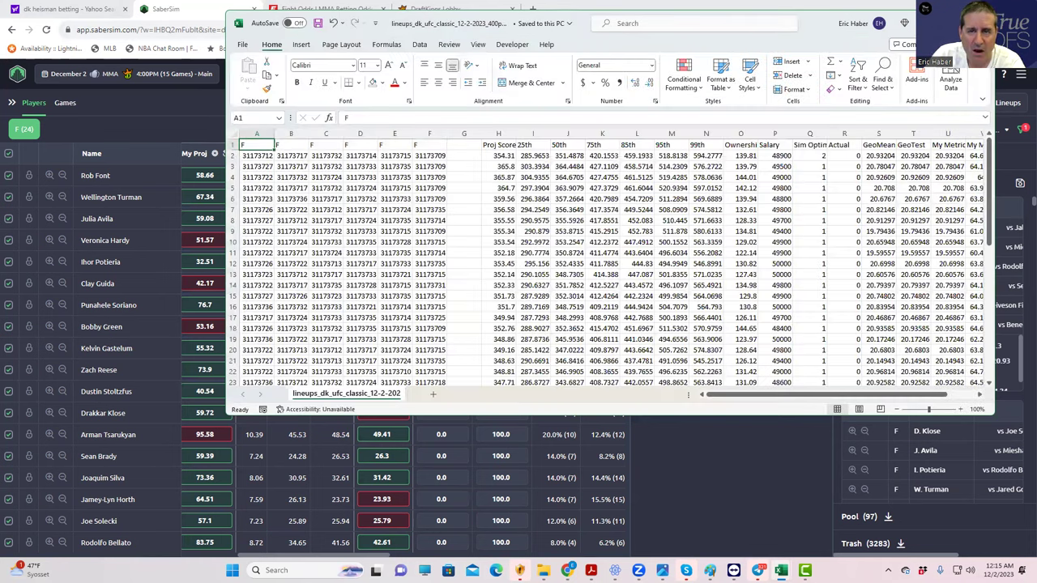
- Return to SaberSim, remove the GeoMean filter from the lineup pool, and add a new build
{"action": "key", "text": "alt+Tab"}
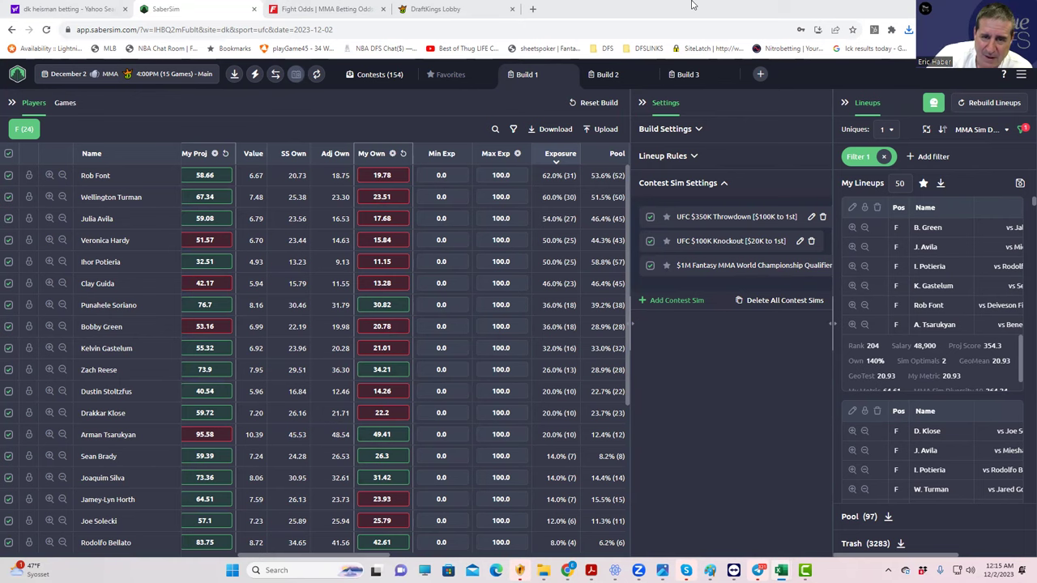
{"action": "left_click", "coordinate": [884, 158]}
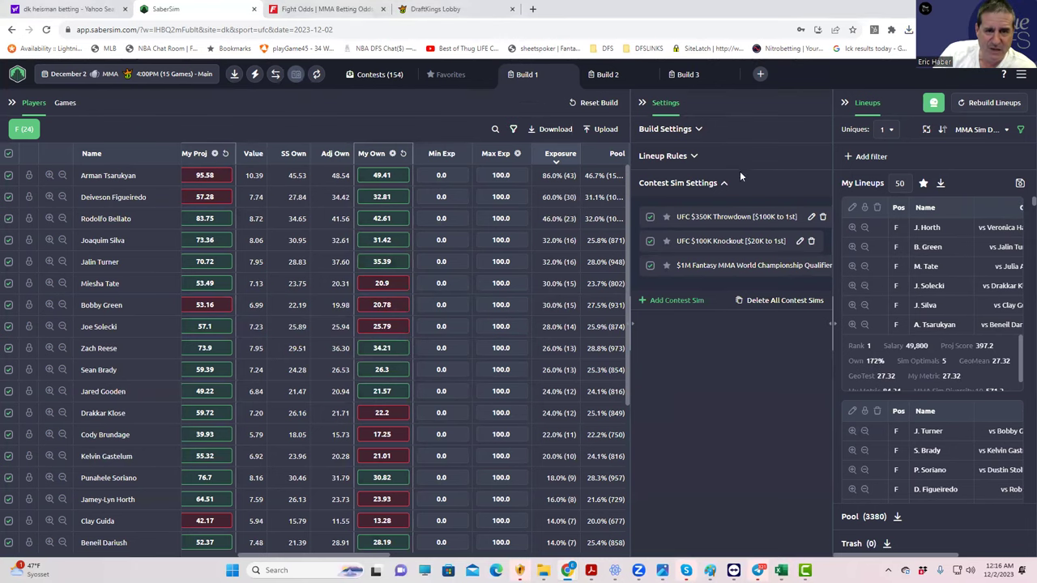
{"action": "left_click", "coordinate": [762, 76]}
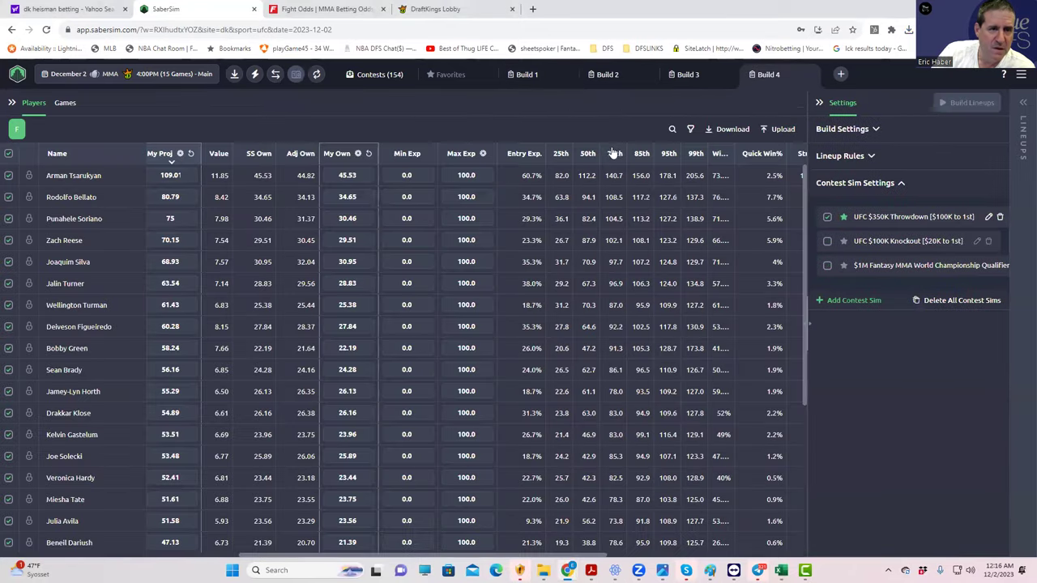
- Upload the MMADK_Sim projections and ownership file to the new build, excluding unlisted players
{"action": "left_click", "coordinate": [779, 129]}
{"action": "left_click", "coordinate": [660, 144]}
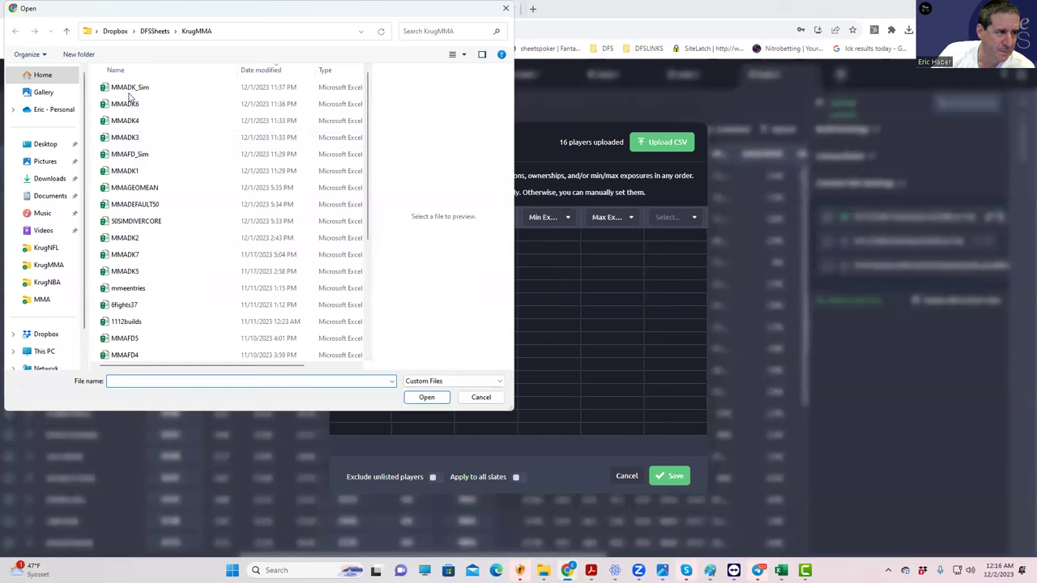
{"action": "left_click", "coordinate": [128, 89]}
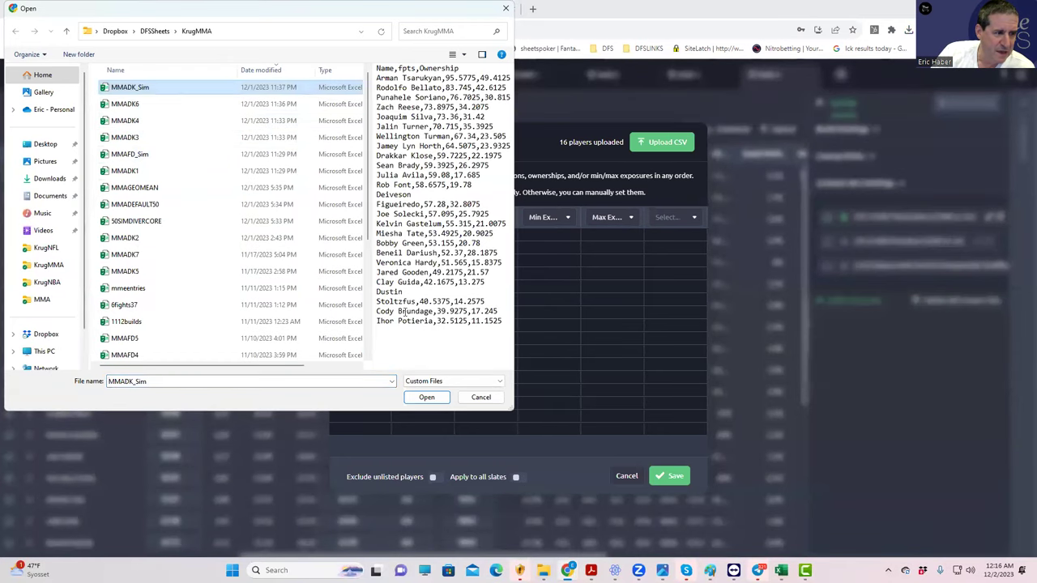
{"action": "left_click", "coordinate": [426, 397]}
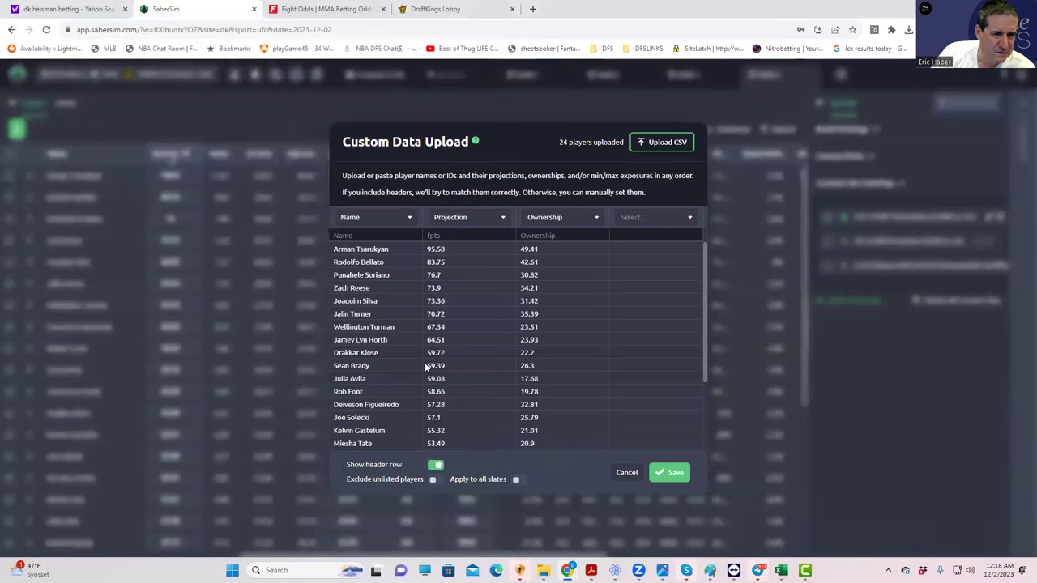
{"action": "left_click", "coordinate": [436, 478]}
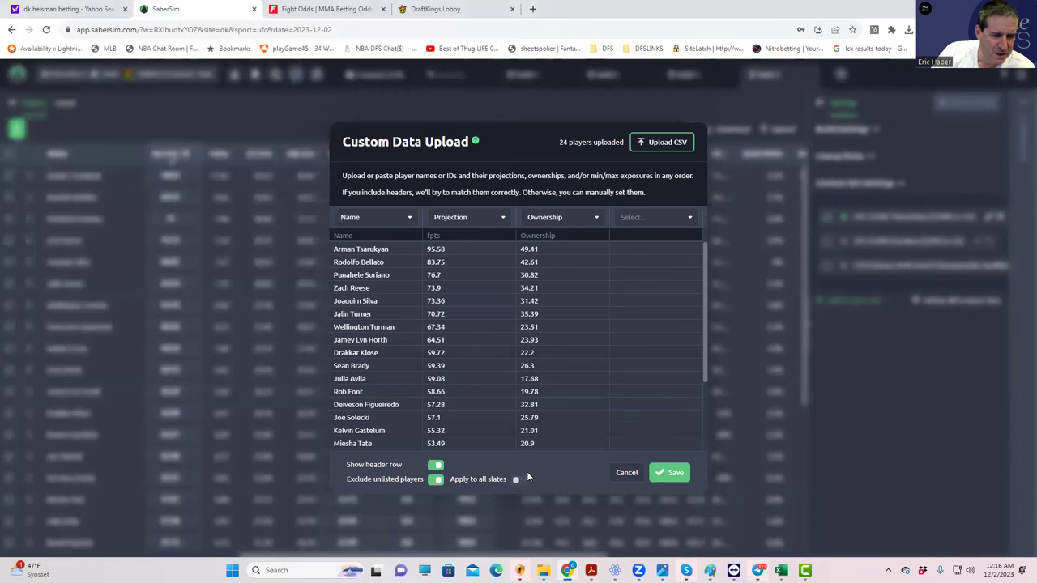
{"action": "left_click", "coordinate": [671, 478]}
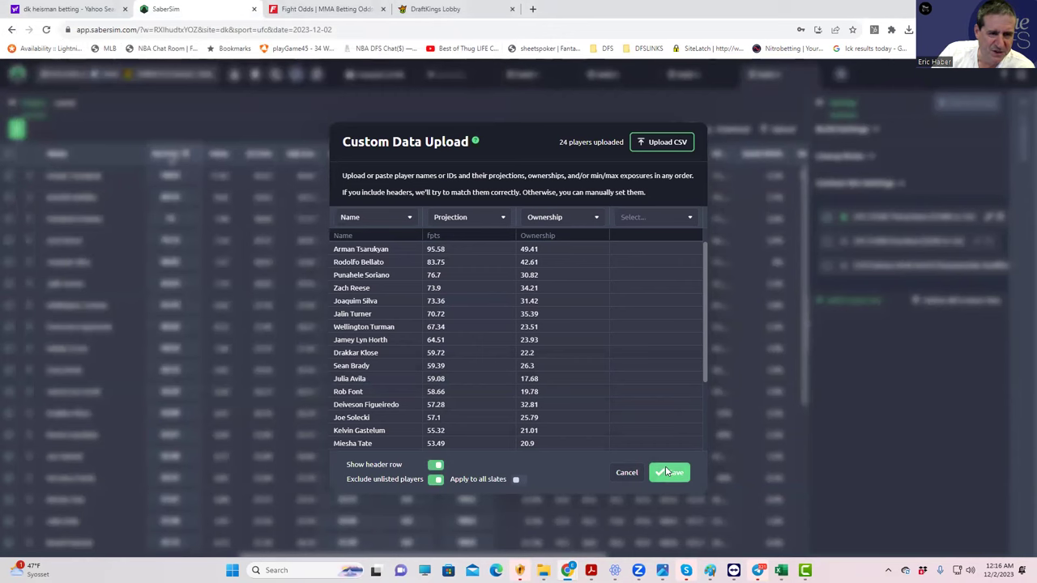
{"action": "left_click", "coordinate": [604, 347]}
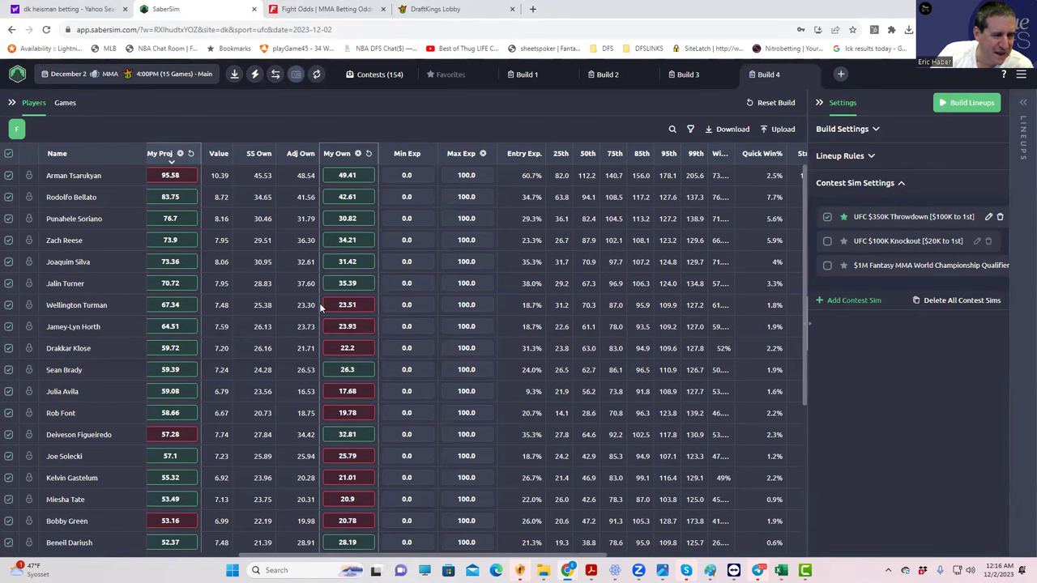
- Exclude Ihor Potieria, Dustin Stoltzfus, Clay Guida, Veronica Hardy, Bobby Green and Kelvin Gastelum from the build's player pool
{"action": "scroll", "coordinate": [117, 476], "scroll_direction": "down", "scroll_amount": 2}
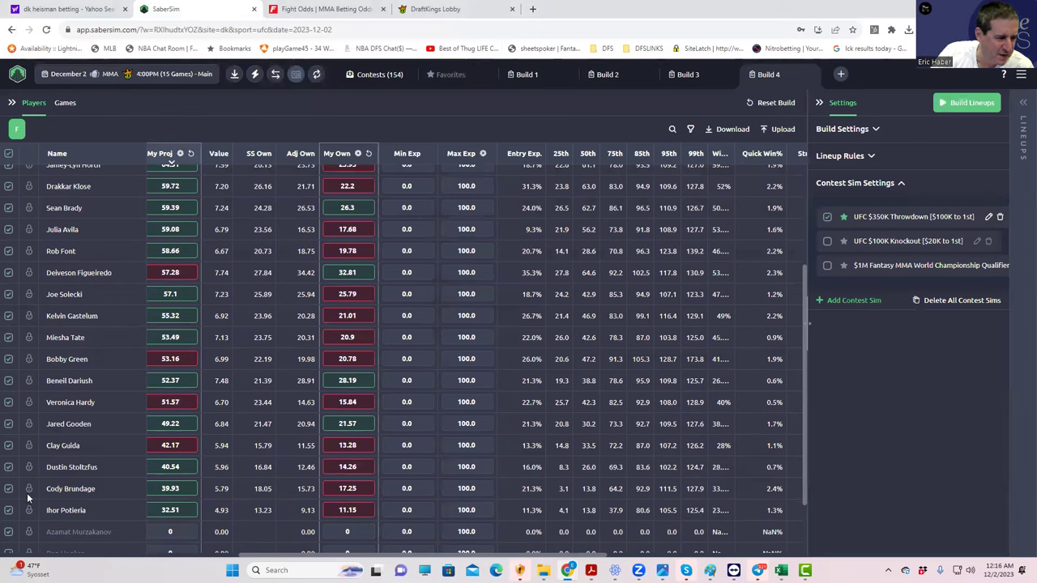
{"action": "left_click", "coordinate": [8, 511]}
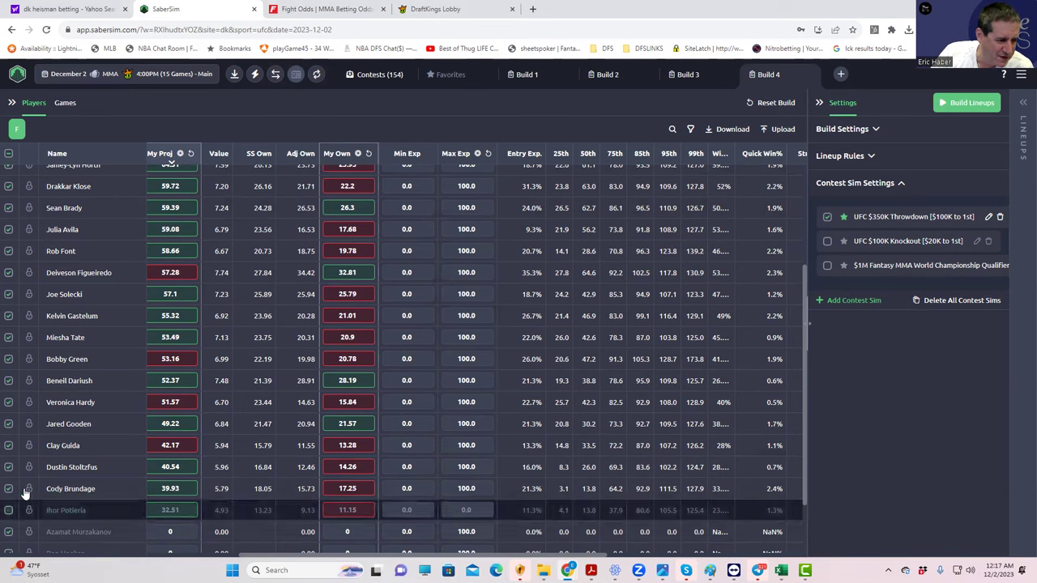
{"action": "left_click", "coordinate": [8, 467]}
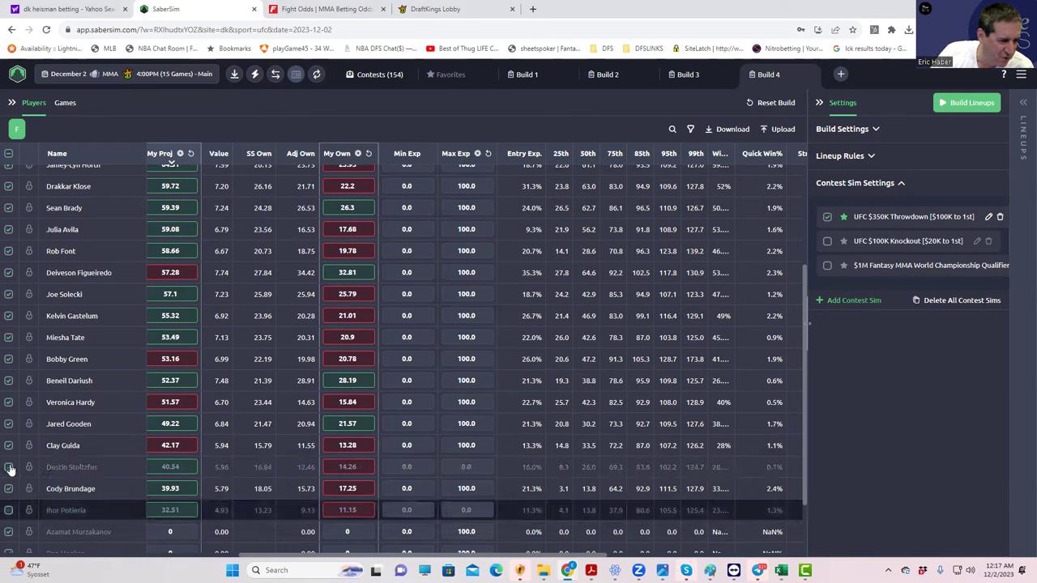
{"action": "left_click", "coordinate": [9, 446]}
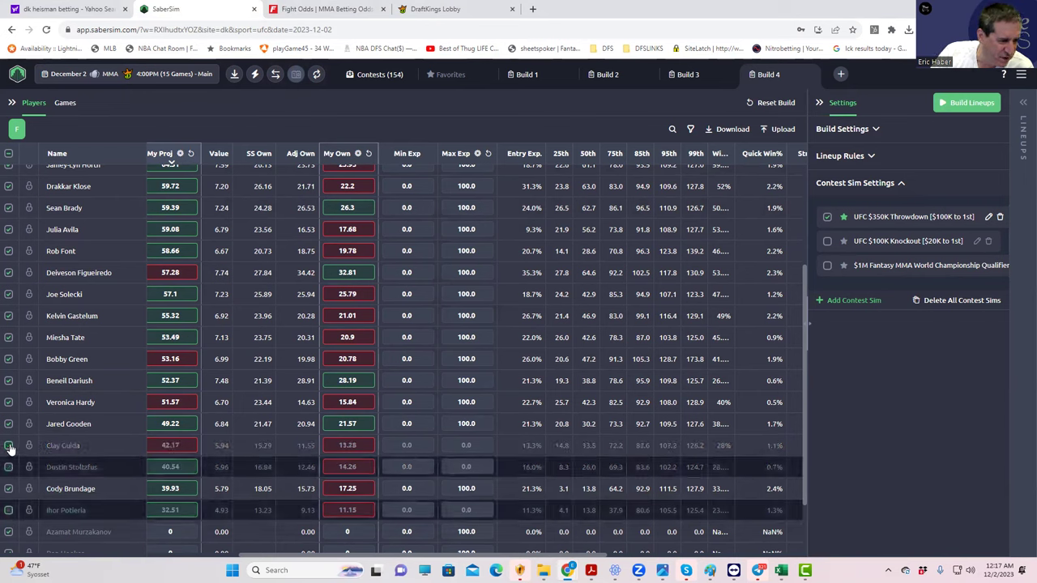
{"action": "left_click", "coordinate": [8, 402]}
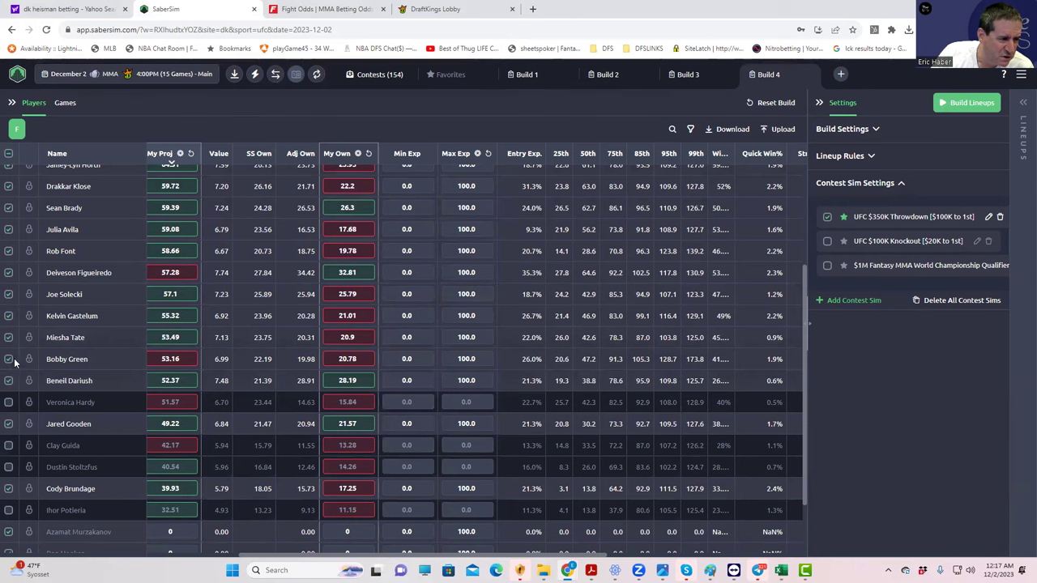
{"action": "left_click", "coordinate": [8, 359]}
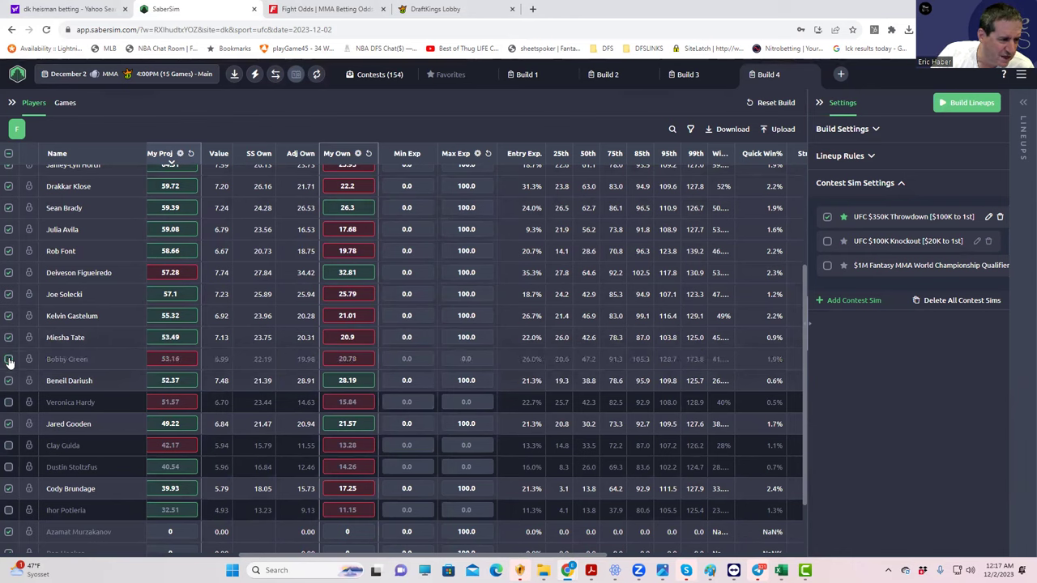
{"action": "left_click", "coordinate": [8, 316]}
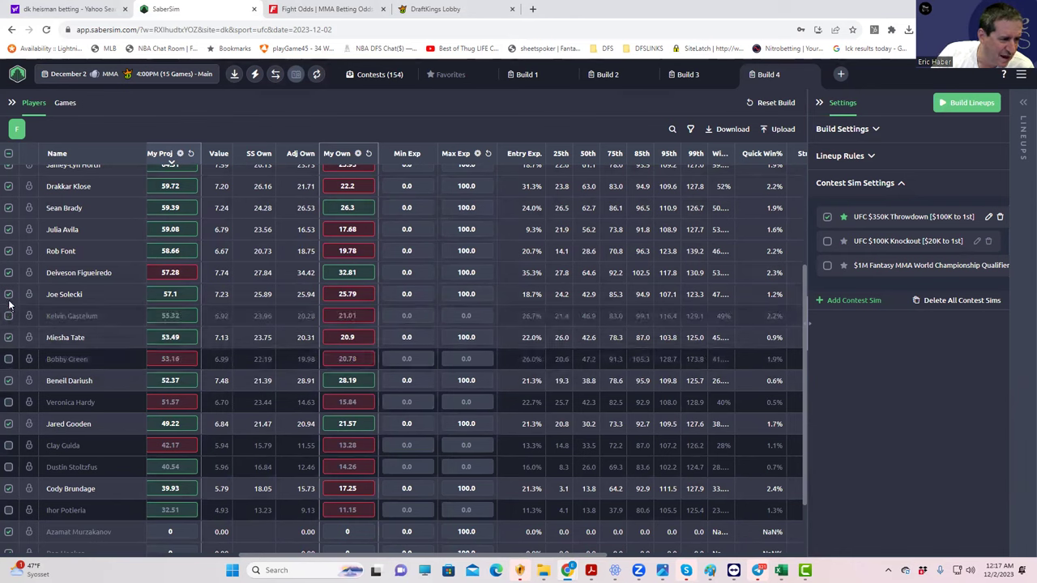
- Exclude Rob Font, Julia Avila, Drakkar Klose, Wellington Turman and Jamey-Lyn Horth from the build's player pool
{"action": "left_click", "coordinate": [8, 251]}
{"action": "left_click", "coordinate": [8, 253]}
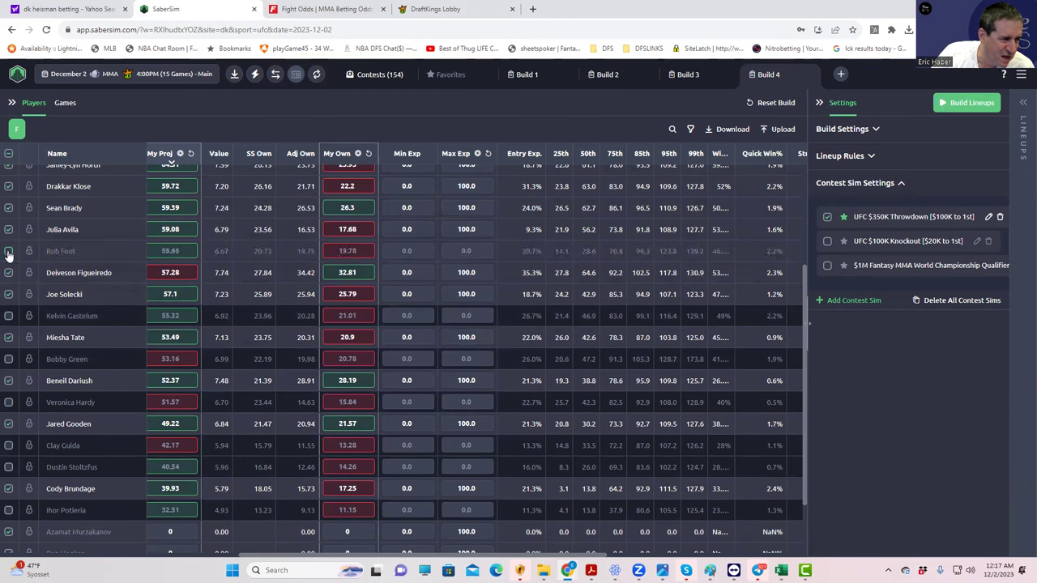
{"action": "left_click", "coordinate": [8, 230]}
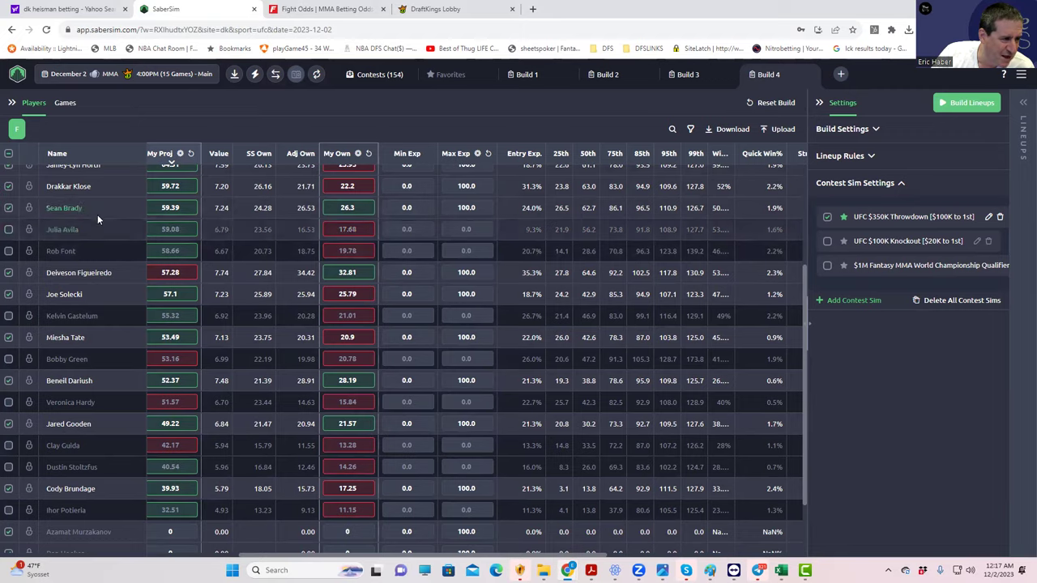
{"action": "scroll", "coordinate": [104, 206], "scroll_direction": "up", "scroll_amount": 2}
{"action": "left_click", "coordinate": [8, 294]}
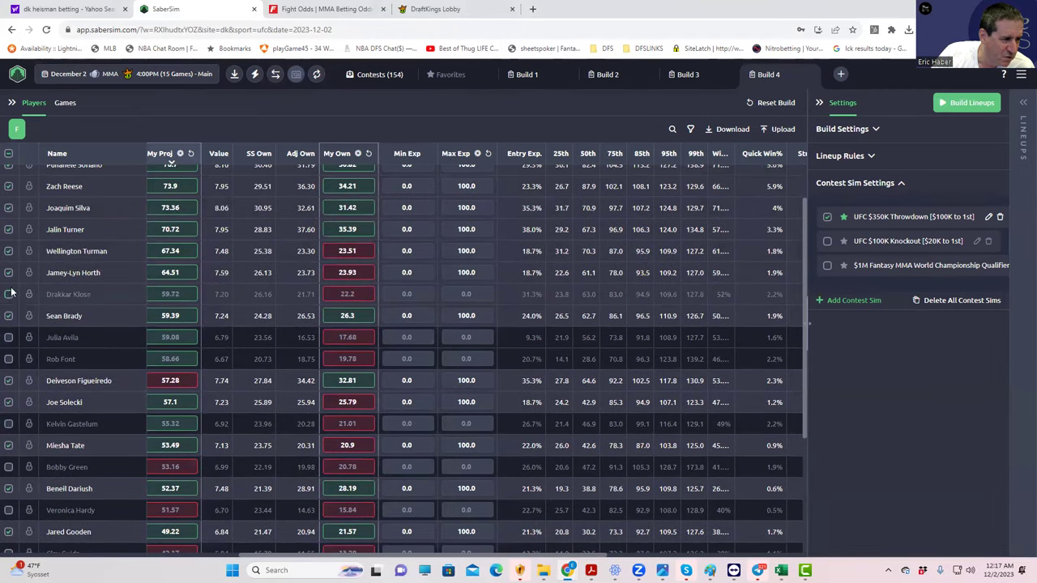
{"action": "left_click", "coordinate": [8, 252]}
{"action": "left_click", "coordinate": [8, 274]}
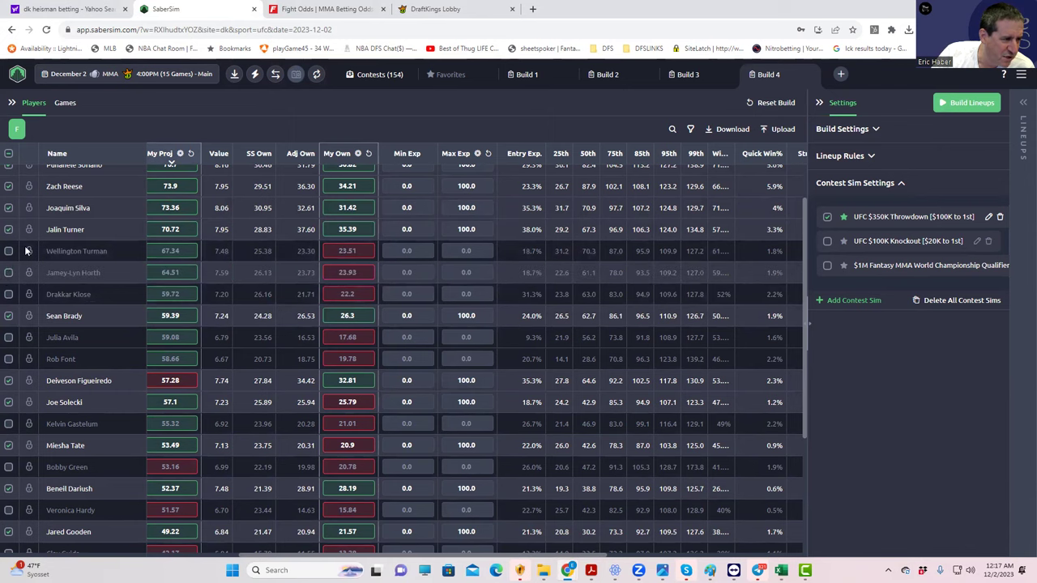
{"action": "scroll", "coordinate": [85, 215], "scroll_direction": "up", "scroll_amount": 2}
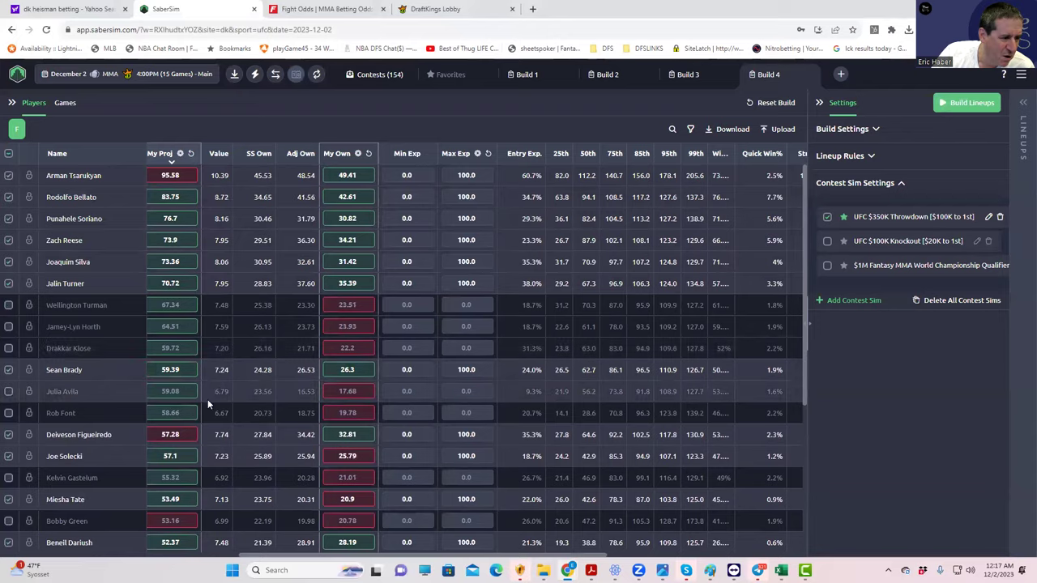
- Review the reduced fighter pool's salaries and projections, along with the new build's settings and lineup rules
{"action": "scroll", "coordinate": [207, 401], "scroll_direction": "down", "scroll_amount": 2}
{"action": "scroll", "coordinate": [208, 399], "scroll_direction": "down", "scroll_amount": 4}
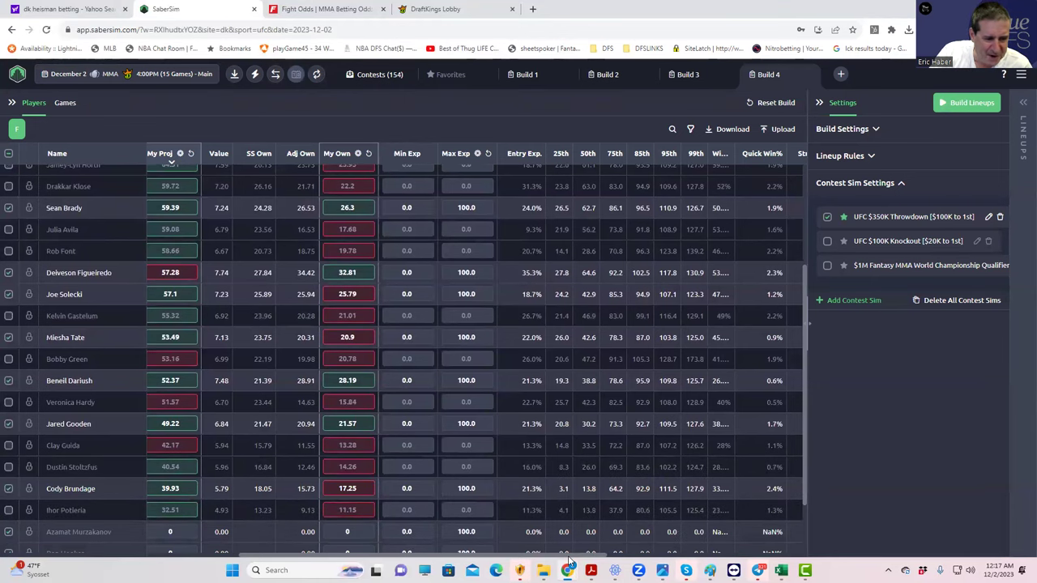
{"action": "scroll", "coordinate": [413, 541], "scroll_direction": "left", "scroll_amount": 3}
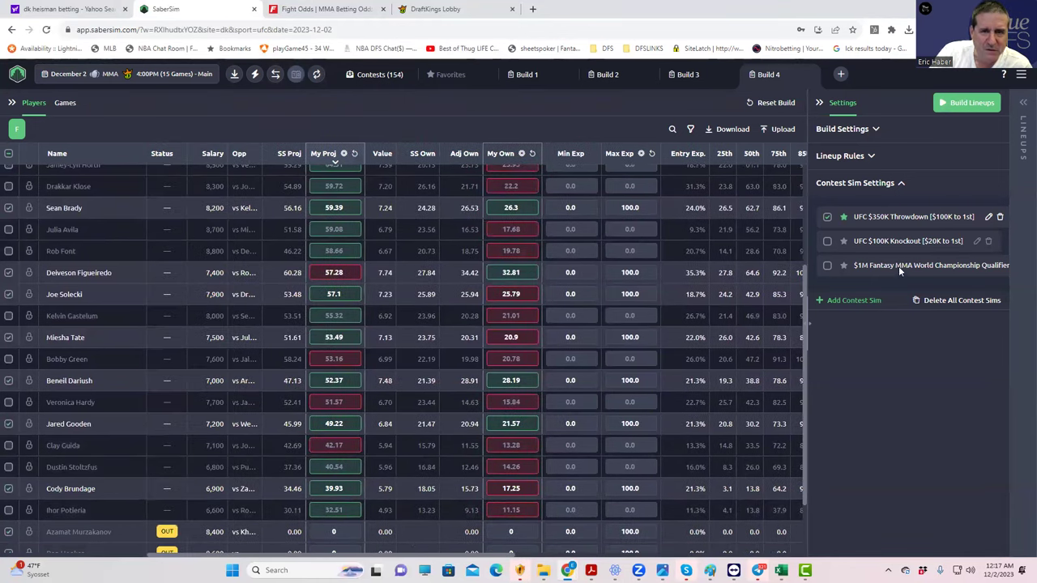
{"action": "left_click", "coordinate": [872, 130]}
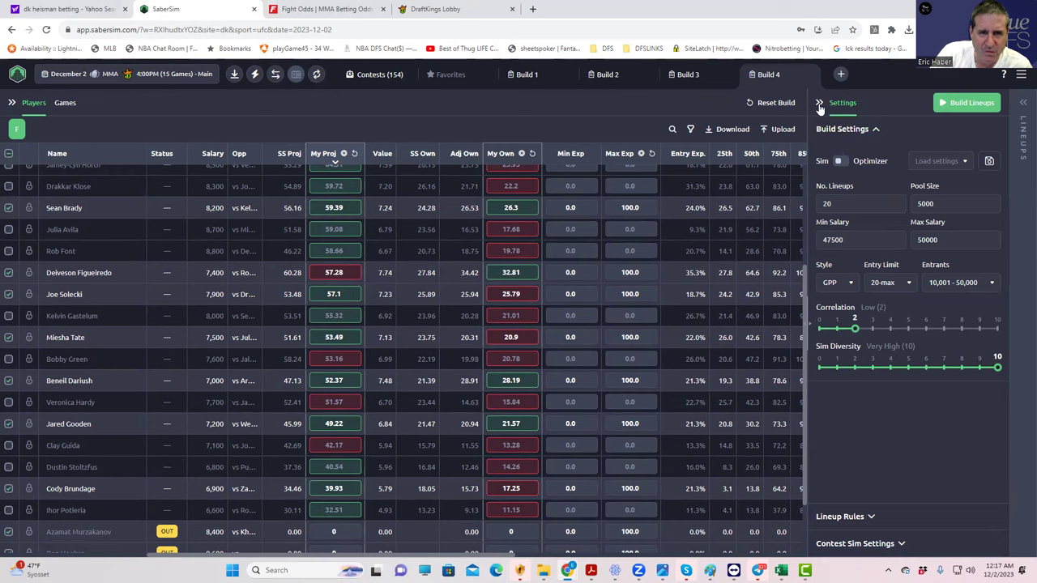
{"action": "left_click", "coordinate": [863, 519]}
{"action": "scroll", "coordinate": [860, 486], "scroll_direction": "down", "scroll_amount": 3}
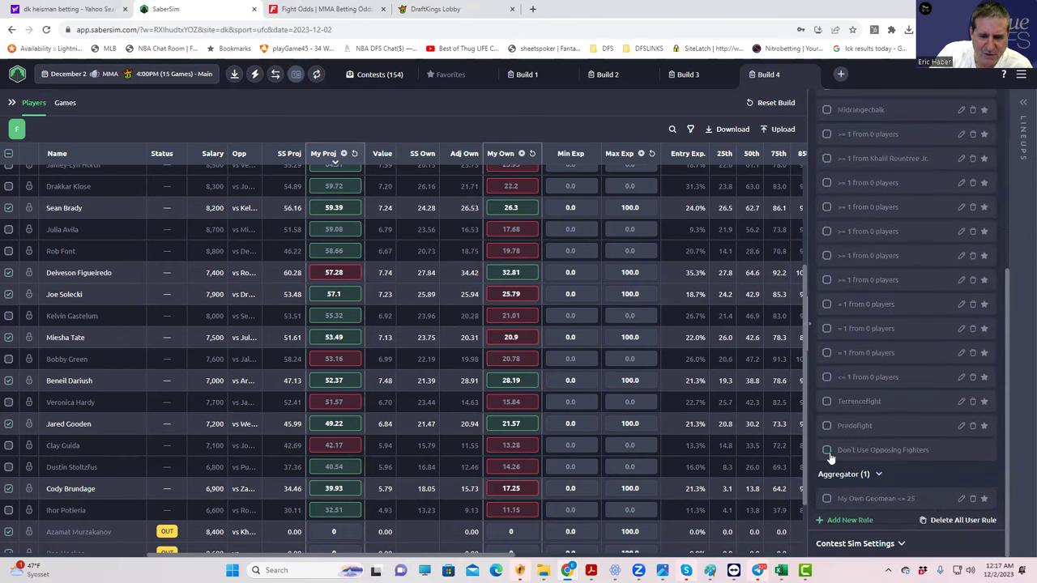
{"action": "scroll", "coordinate": [891, 356], "scroll_direction": "up", "scroll_amount": 4}
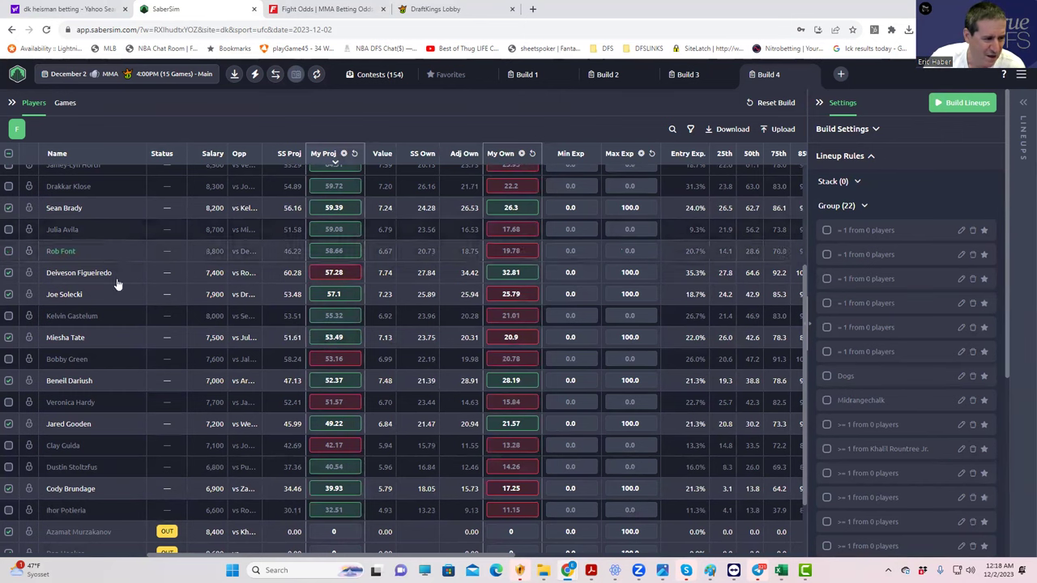
{"action": "scroll", "coordinate": [97, 308], "scroll_direction": "up", "scroll_amount": 2}
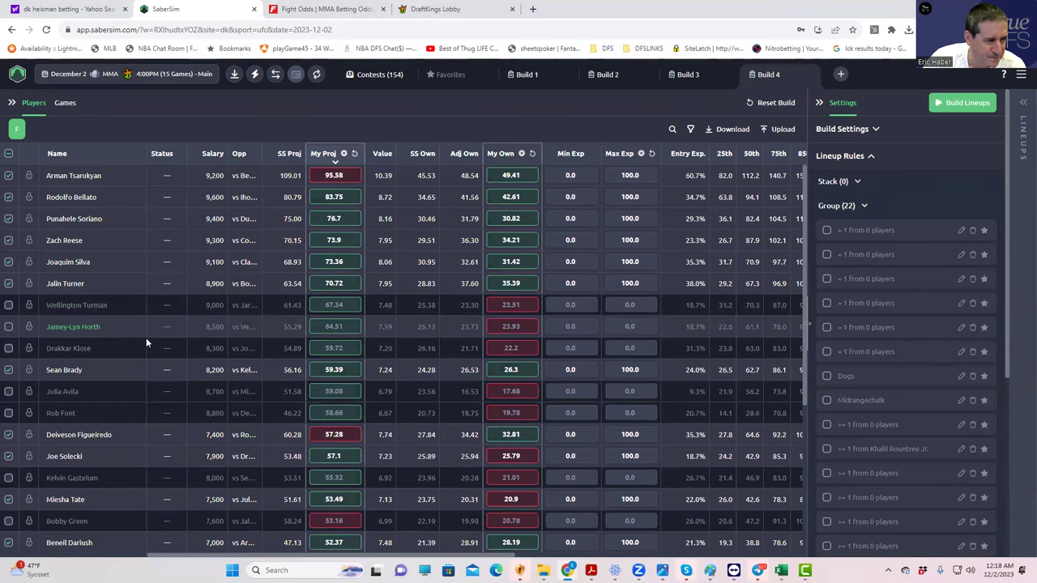
{"action": "scroll", "coordinate": [104, 405], "scroll_direction": "down", "scroll_amount": 2}
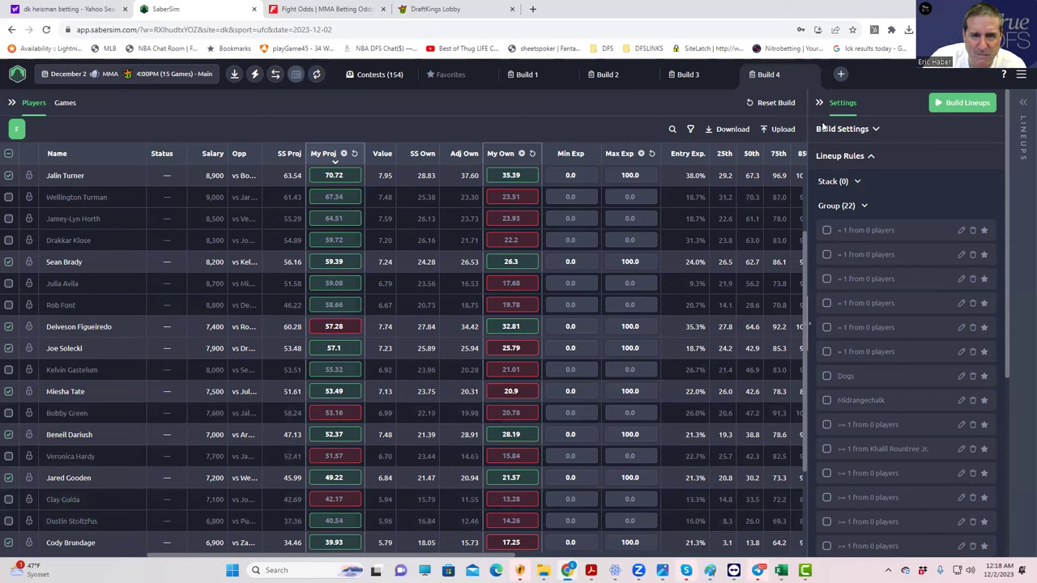
- Set the number of lineups for the build to 50
{"action": "left_click", "coordinate": [874, 132]}
{"action": "left_click", "coordinate": [842, 204]}
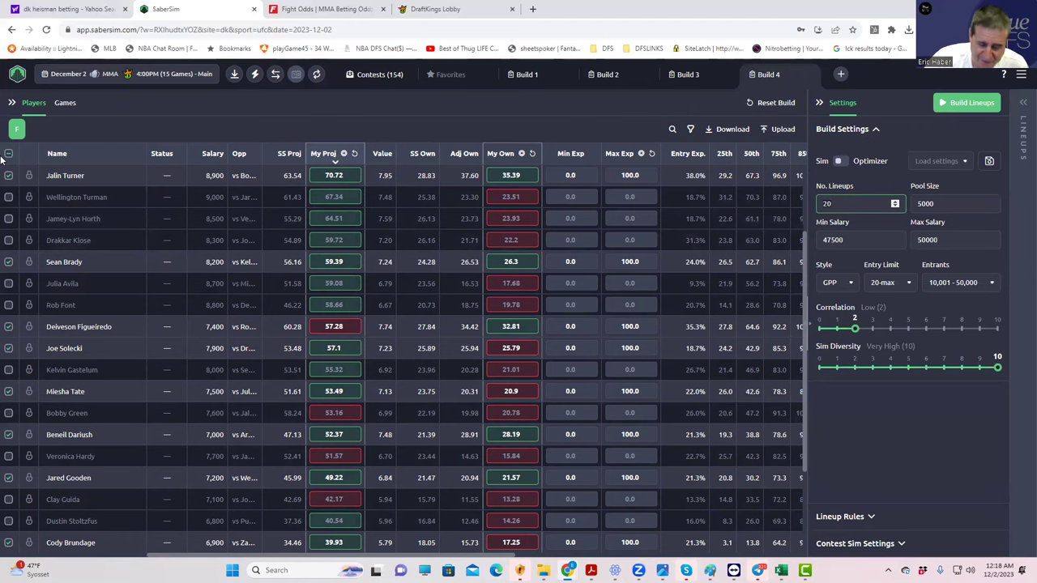
{"action": "key", "text": "BackSpace"}
{"action": "key", "text": "BackSpace"}
{"action": "type", "text": "50"}
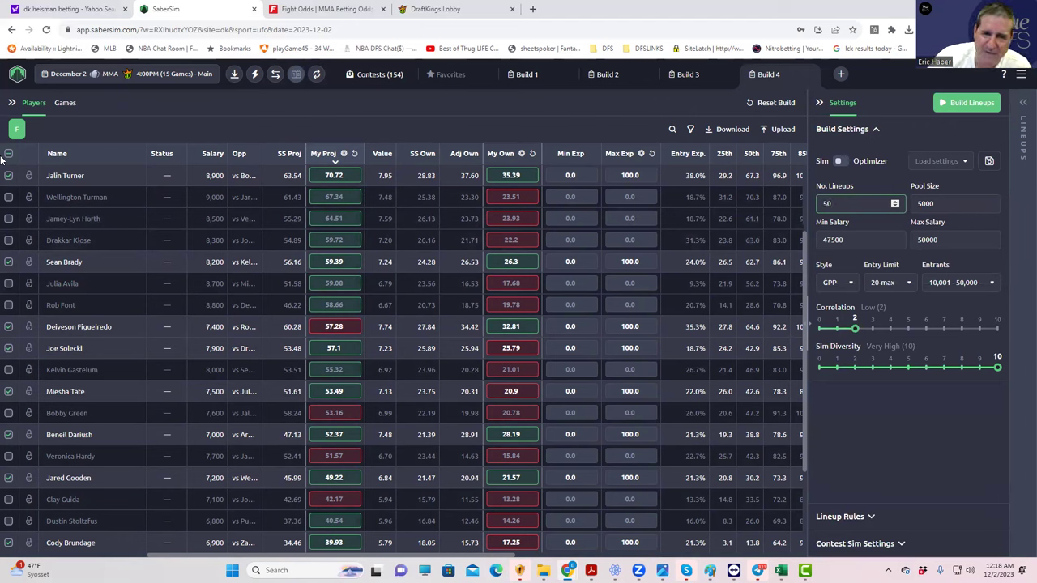
- Set the build's maximum salary to 48900
{"action": "left_click", "coordinate": [944, 237]}
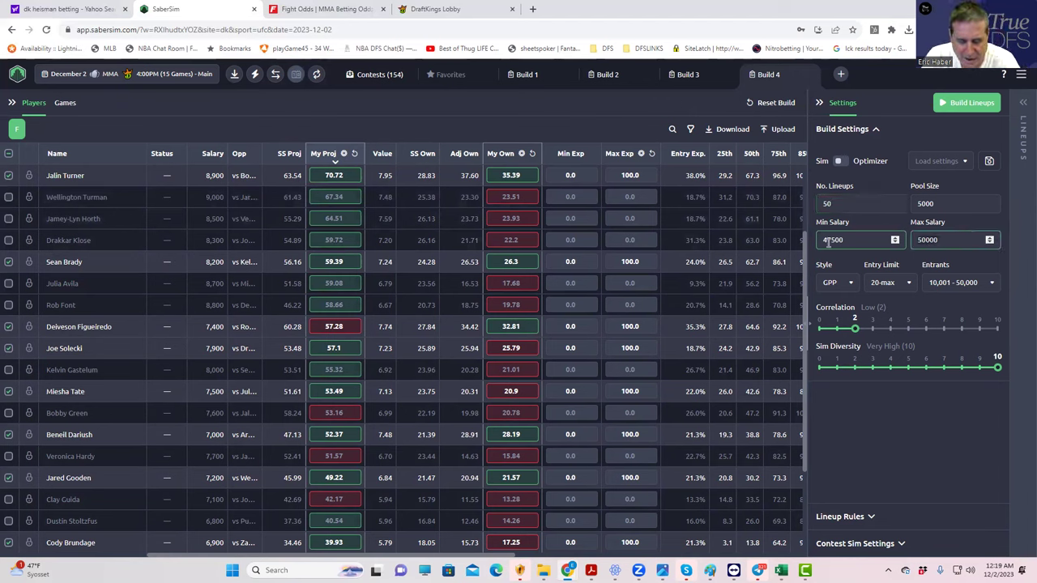
{"action": "key", "text": "BackSpace"}
{"action": "key", "text": "BackSpace"}
{"action": "key", "text": "BackSpace"}
{"action": "key", "text": "BackSpace"}
{"action": "key", "text": "BackSpace"}
{"action": "type", "text": "48900"}
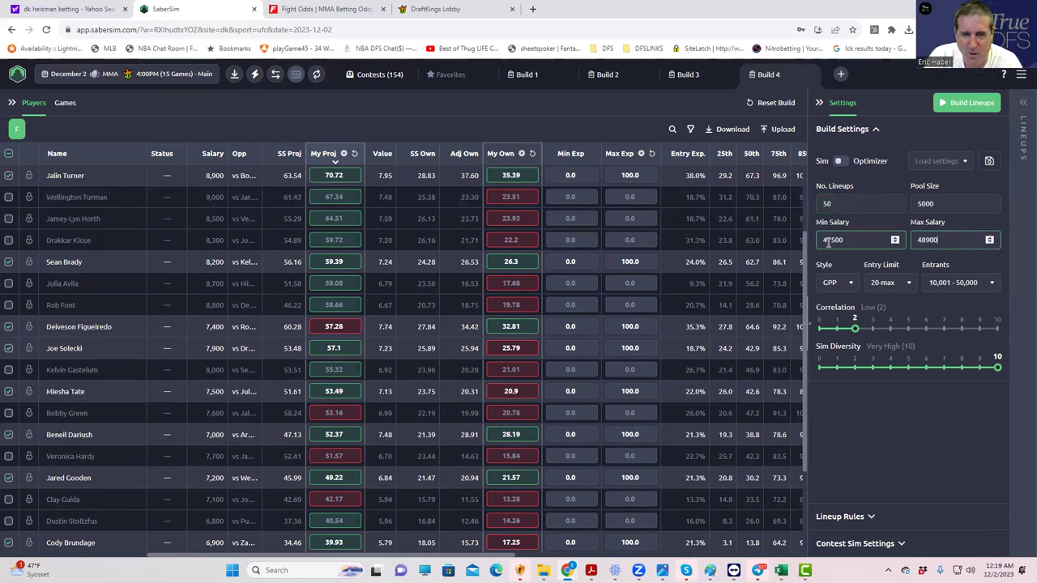
- Set the build's minimum salary to 45000 and build the lineups
{"action": "left_click", "coordinate": [855, 241]}
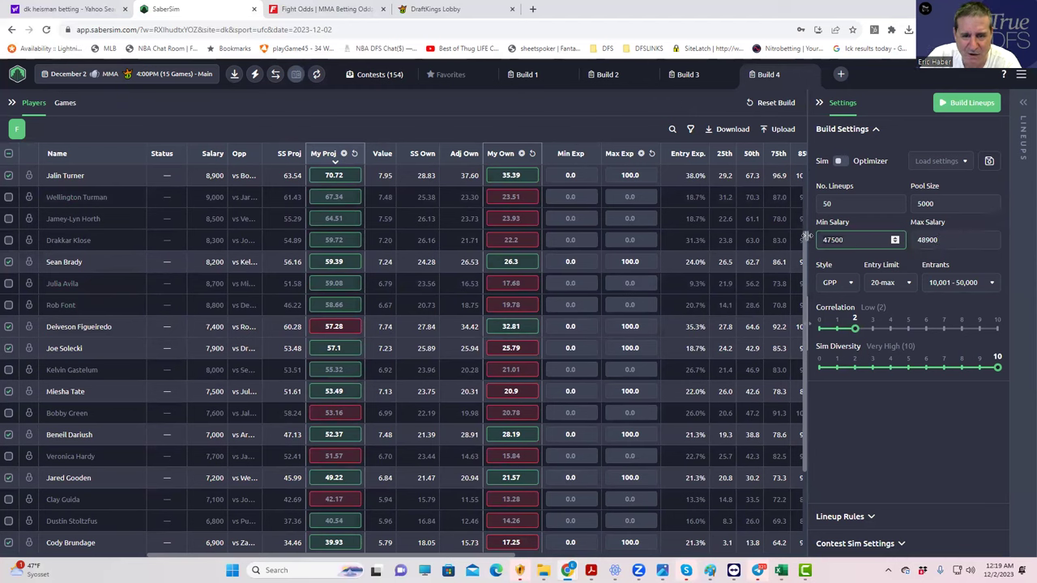
{"action": "key", "text": "BackSpace"}
{"action": "key", "text": "BackSpace"}
{"action": "key", "text": "BackSpace"}
{"action": "key", "text": "BackSpace"}
{"action": "key", "text": "BackSpace"}
{"action": "type", "text": "45000"}
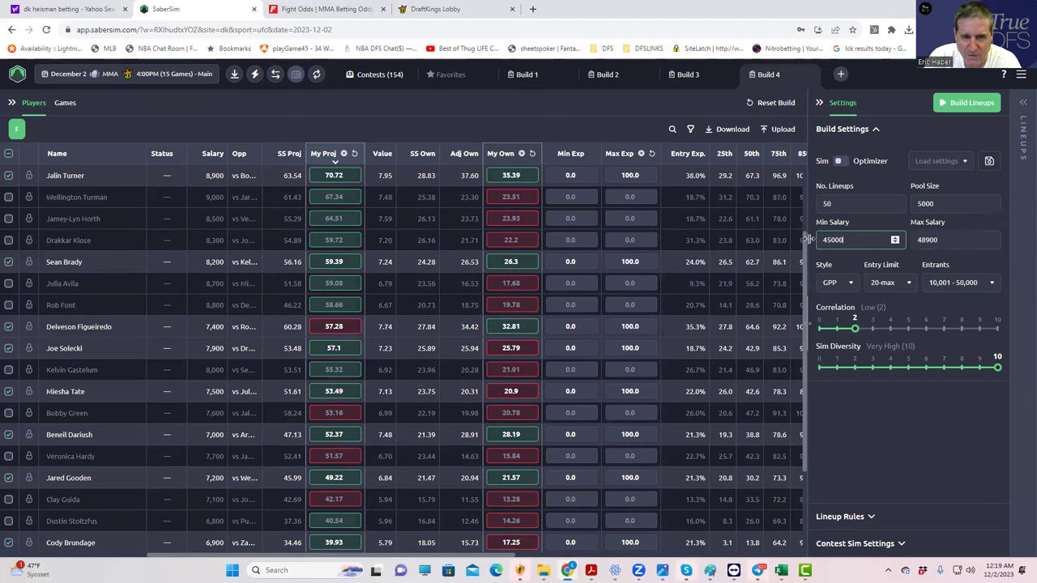
{"action": "left_click", "coordinate": [893, 424]}
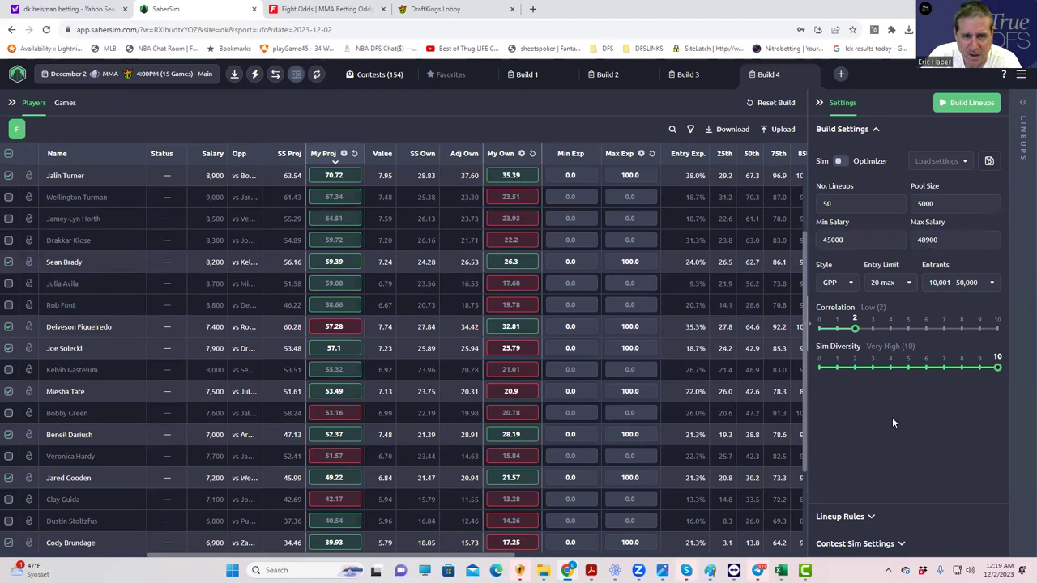
{"action": "left_click", "coordinate": [972, 103]}
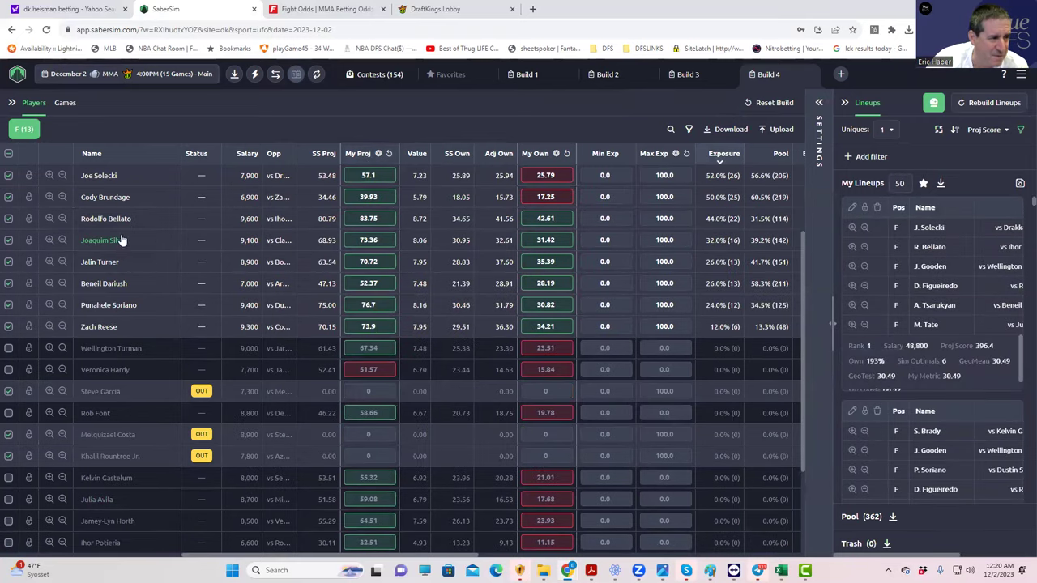
- Rank the built lineups by the MMA Sim Diversity 10 SaberScore instead of projected score
{"action": "scroll", "coordinate": [122, 235], "scroll_direction": "up", "scroll_amount": 2}
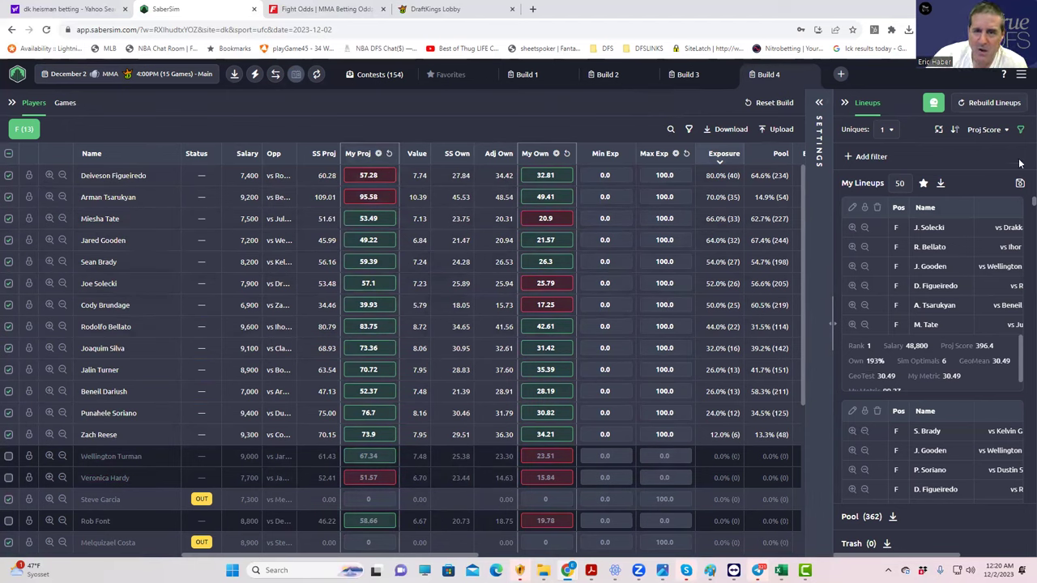
{"action": "left_click", "coordinate": [981, 132]}
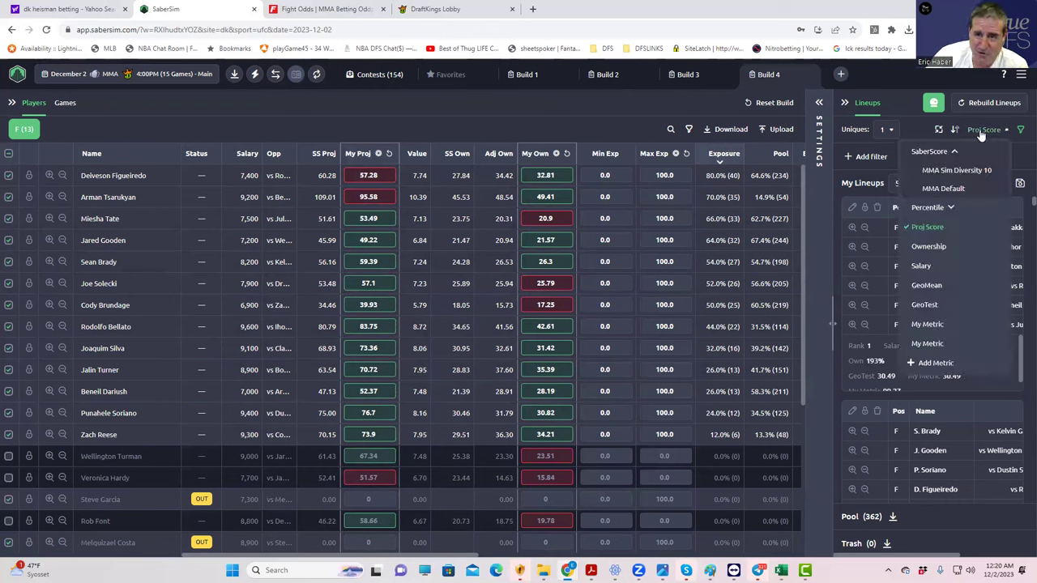
{"action": "left_click", "coordinate": [956, 170]}
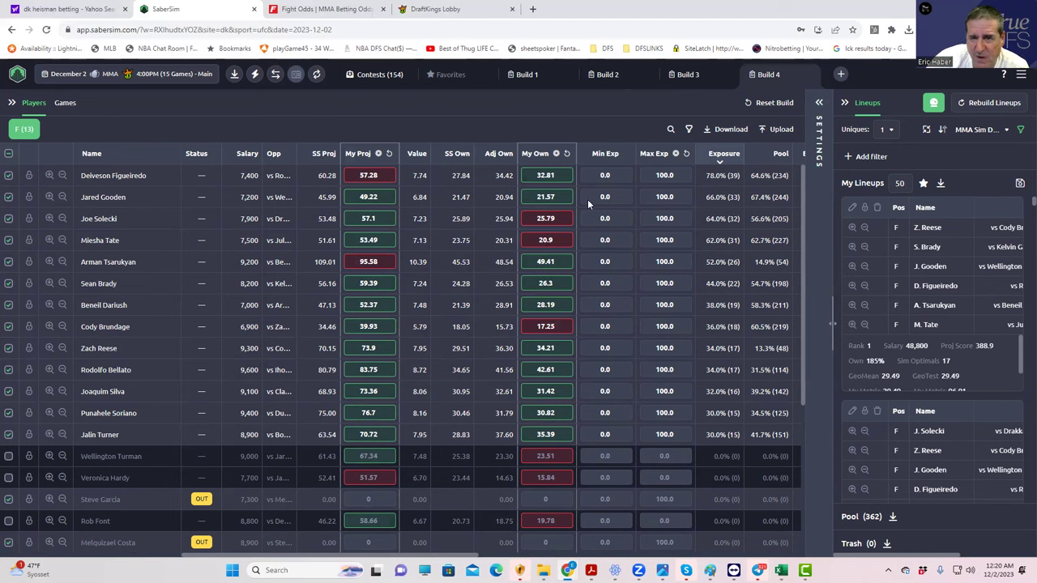
- Try ranking the lineups by MMA Default to compare exposures, and switch back to MMA Sim Diversity 10
{"action": "left_click", "coordinate": [984, 132]}
{"action": "left_click", "coordinate": [949, 188]}
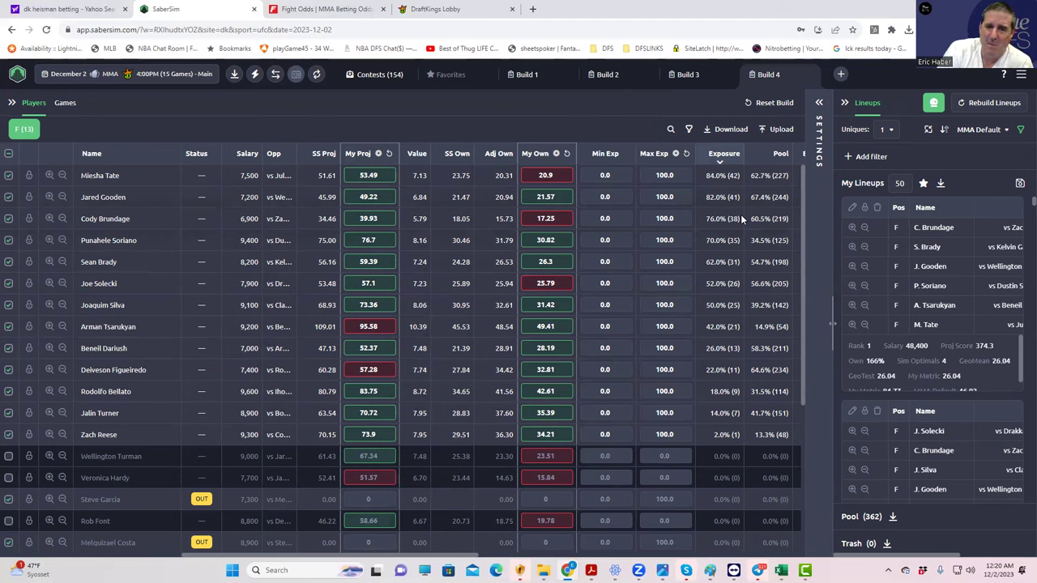
{"action": "left_click", "coordinate": [982, 131]}
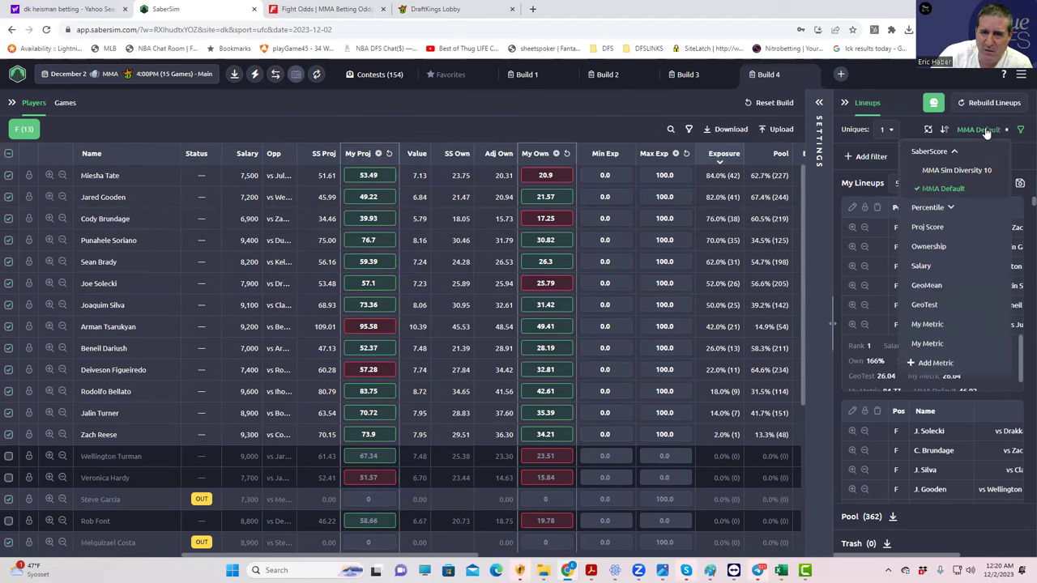
{"action": "left_click", "coordinate": [958, 169]}
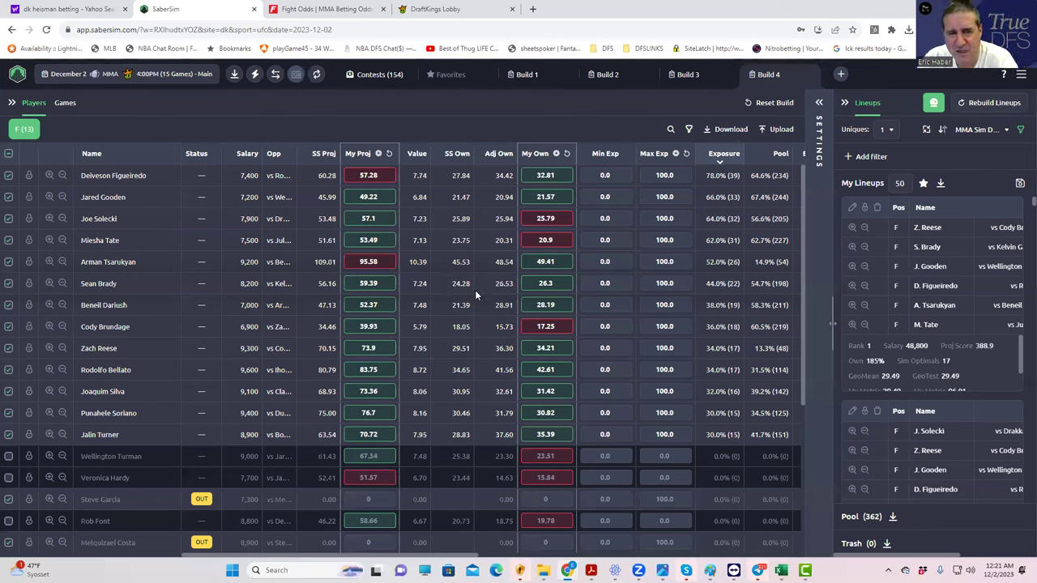
- Try a uniques setting of 2 on the lineups and restore it to 1
{"action": "left_click", "coordinate": [887, 132]}
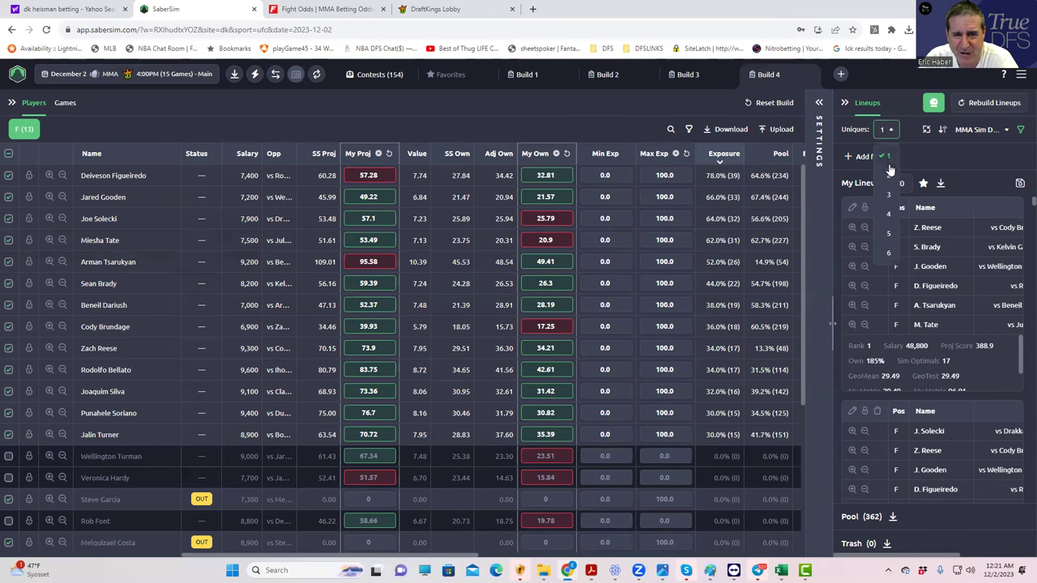
{"action": "left_click", "coordinate": [889, 173]}
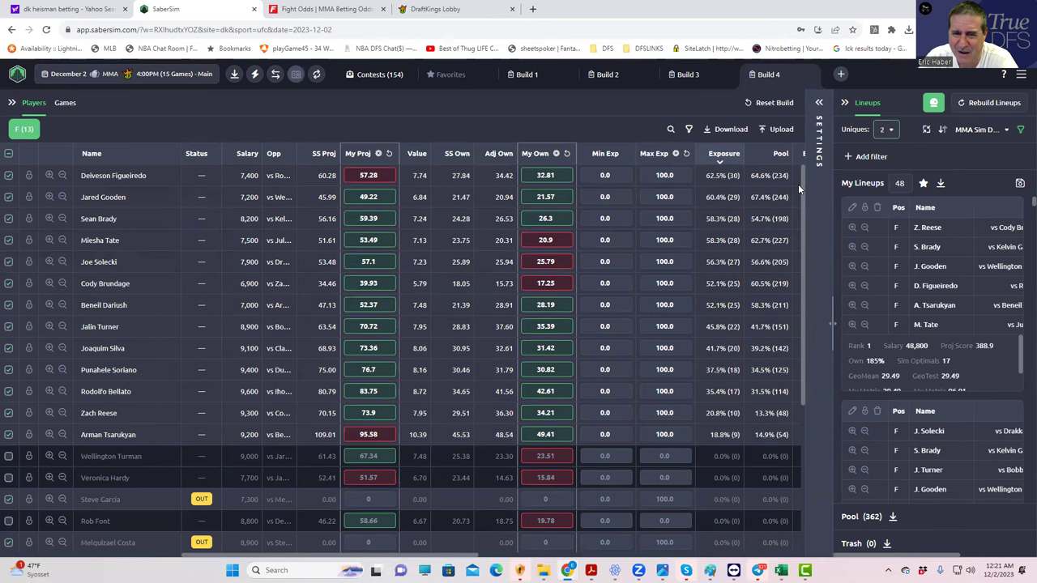
{"action": "left_click", "coordinate": [885, 131]}
{"action": "left_click", "coordinate": [891, 155]}
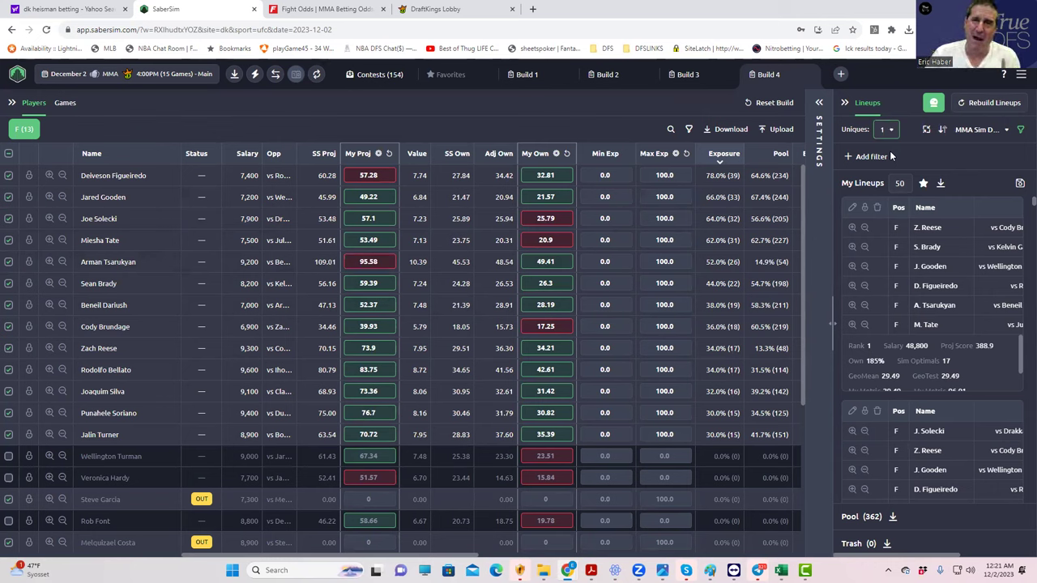
- Dismiss saving to contests, download the 50 lineups as a CSV file and open it in Excel
{"action": "left_click", "coordinate": [1020, 185]}
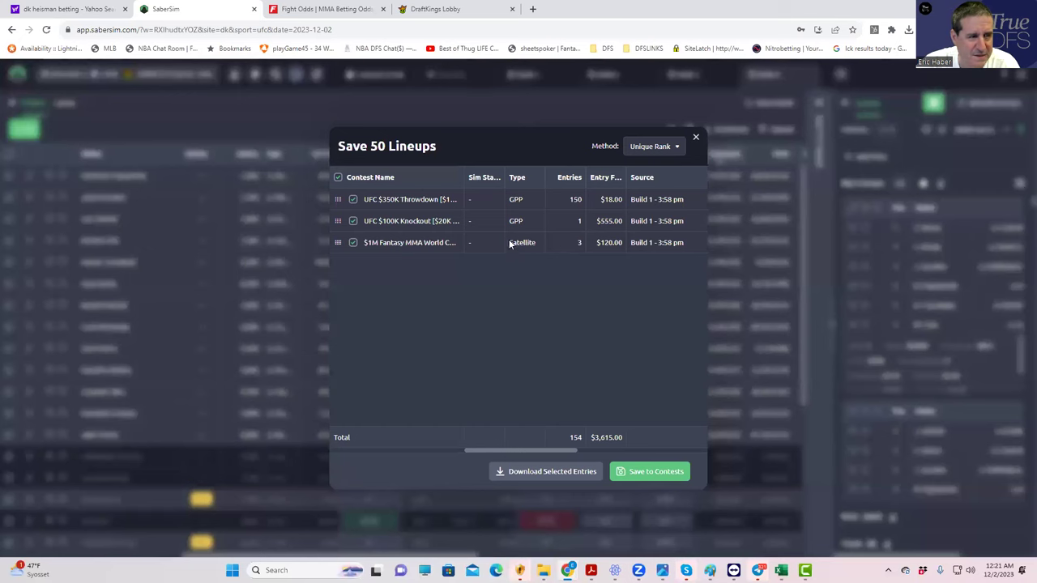
{"action": "left_click", "coordinate": [695, 138]}
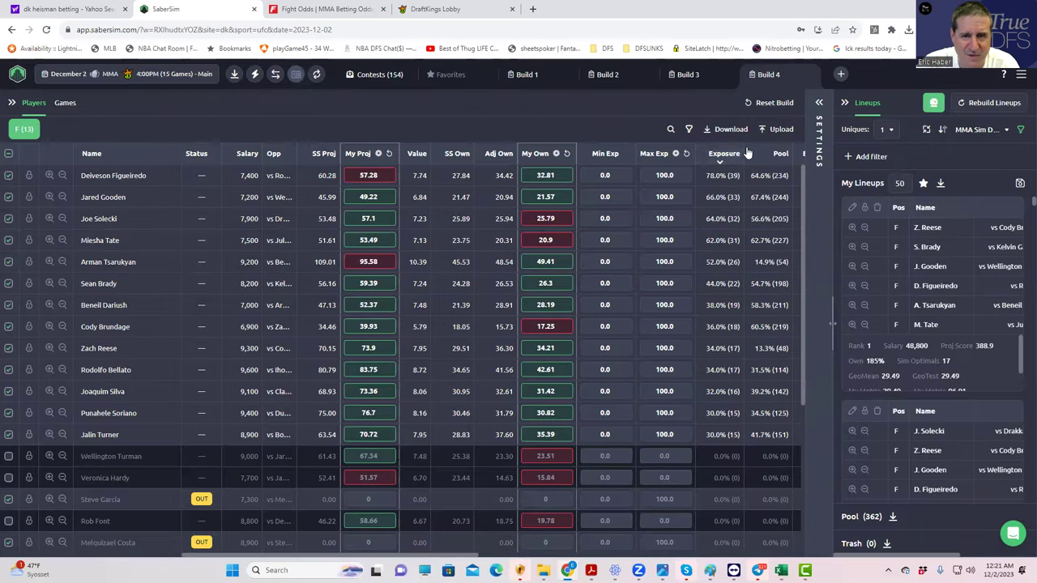
{"action": "left_click", "coordinate": [941, 185]}
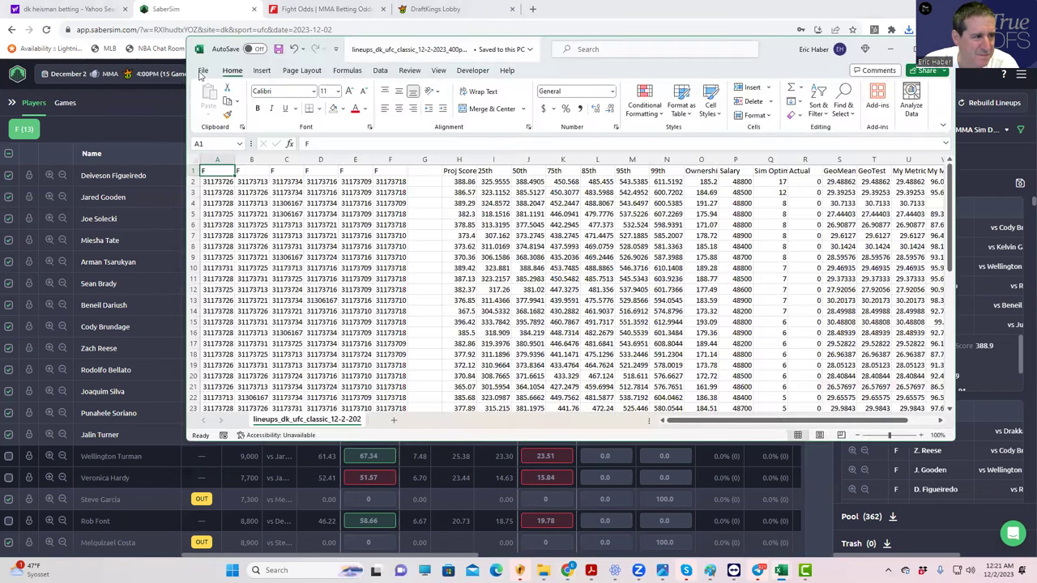
- Save the exported lineups as a CSV named Core501222 in the TrueDFS MMA folder and return to SaberSim
{"action": "left_click", "coordinate": [202, 71]}
{"action": "left_click", "coordinate": [224, 234]}
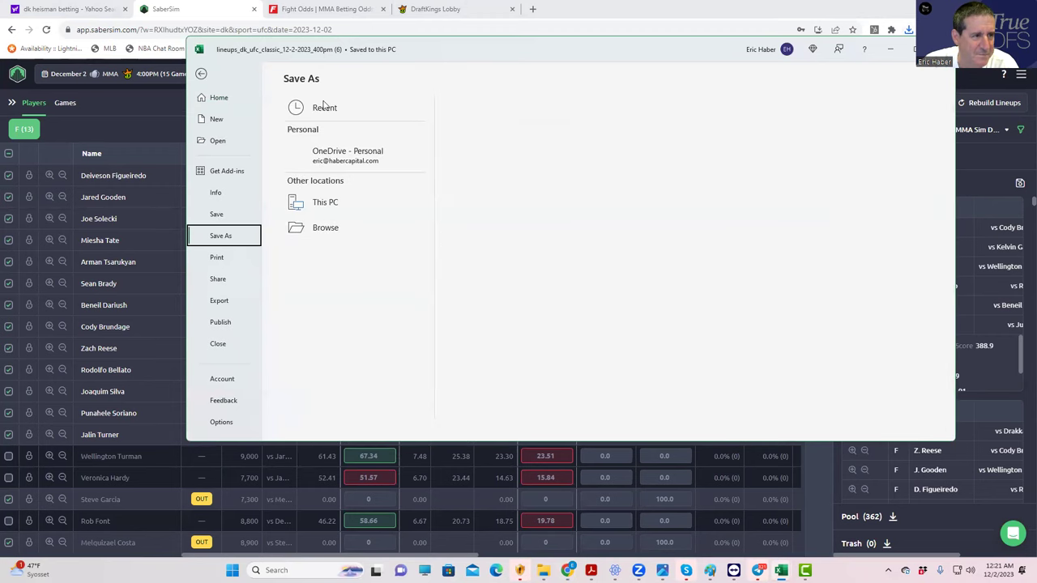
{"action": "left_click", "coordinate": [323, 107]}
{"action": "left_click", "coordinate": [325, 202]}
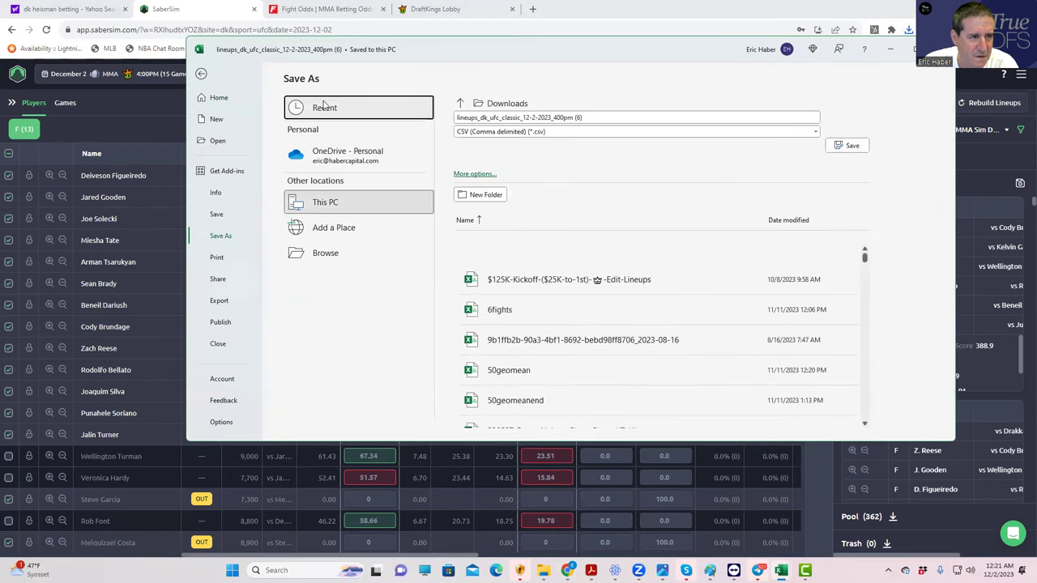
{"action": "left_click", "coordinate": [324, 107]}
{"action": "left_click", "coordinate": [535, 189]}
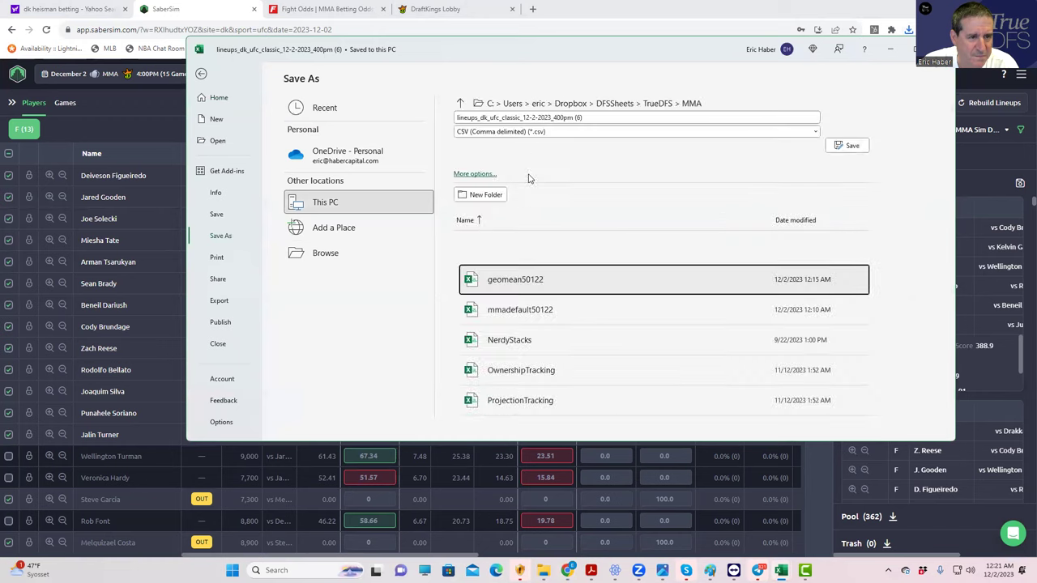
{"action": "left_click", "coordinate": [614, 116]}
{"action": "key", "text": "BackSpace"}
{"action": "type", "text": "Core501222"}
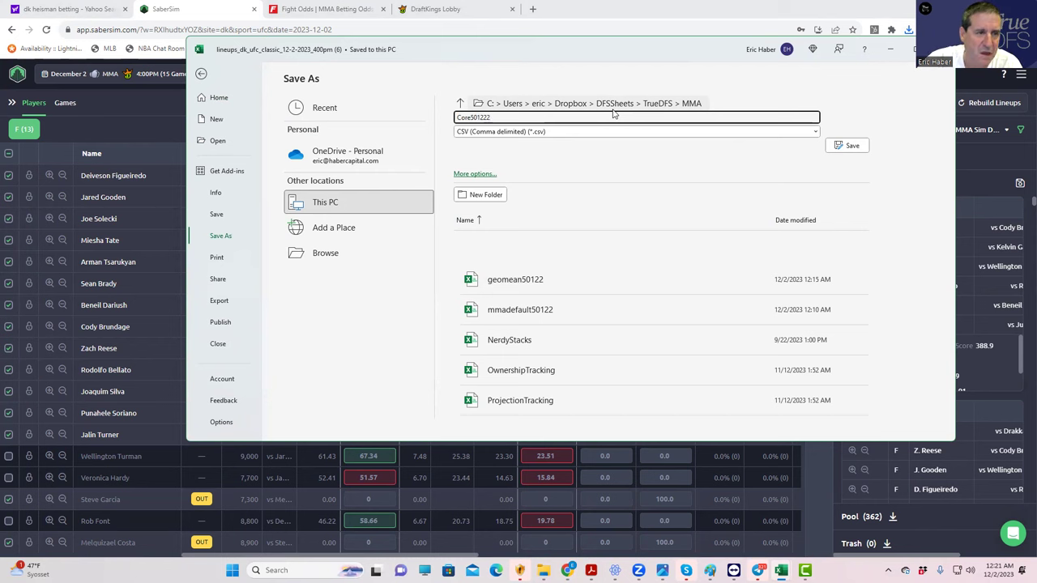
{"action": "left_click", "coordinate": [846, 145]}
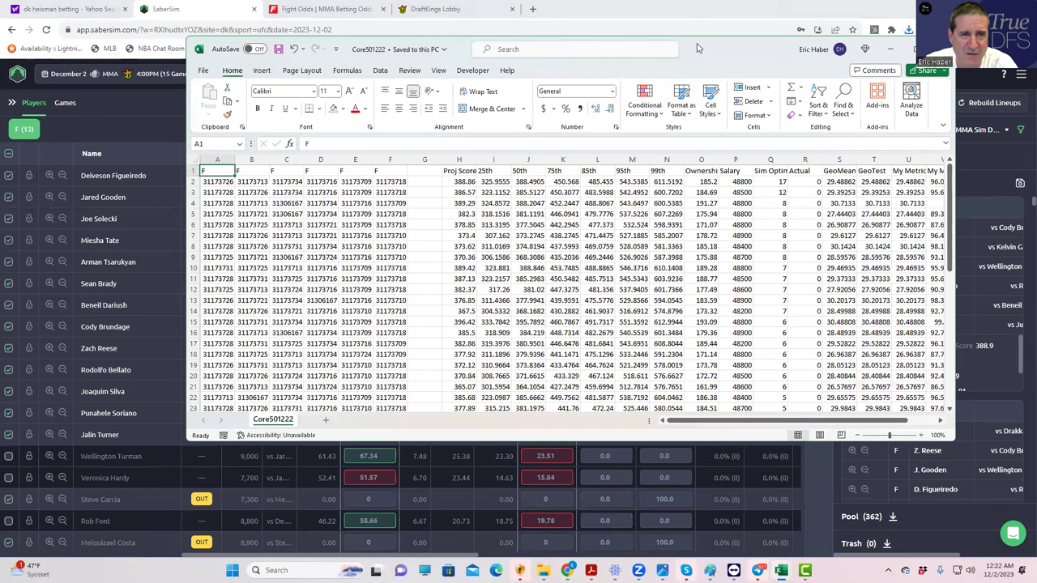
{"action": "left_click", "coordinate": [889, 49]}
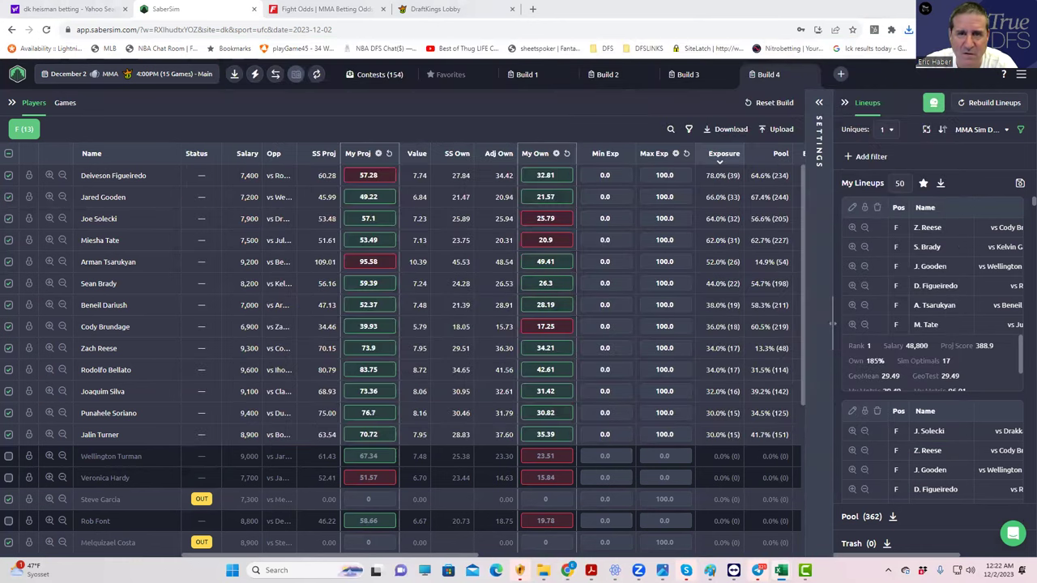
- Switch to File Explorer and open the geomean50122 lineup file from the TrueDFS MMA folder in Excel
{"action": "left_click", "coordinate": [909, 30]}
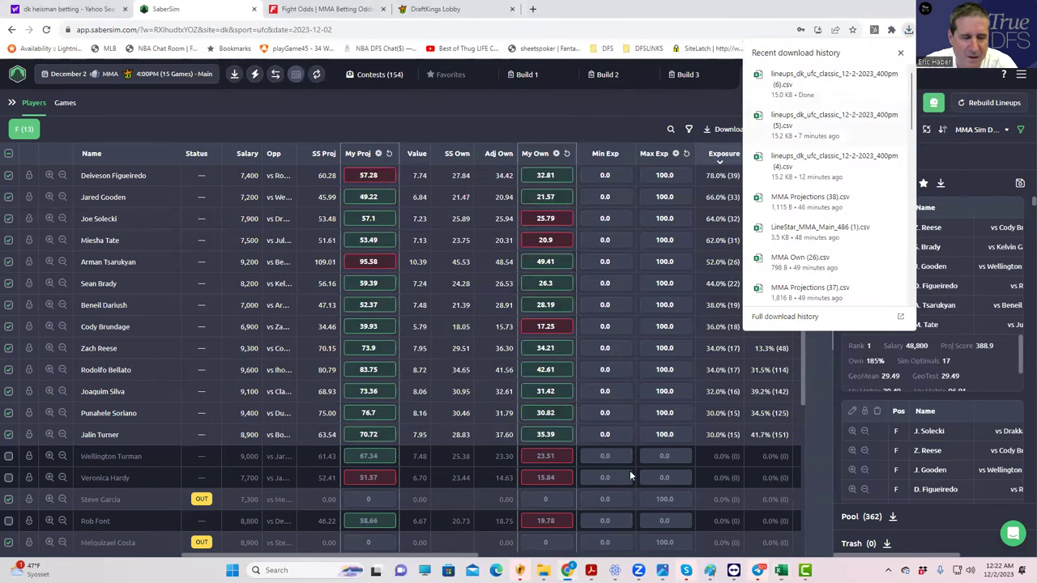
{"action": "left_click", "coordinate": [543, 570]}
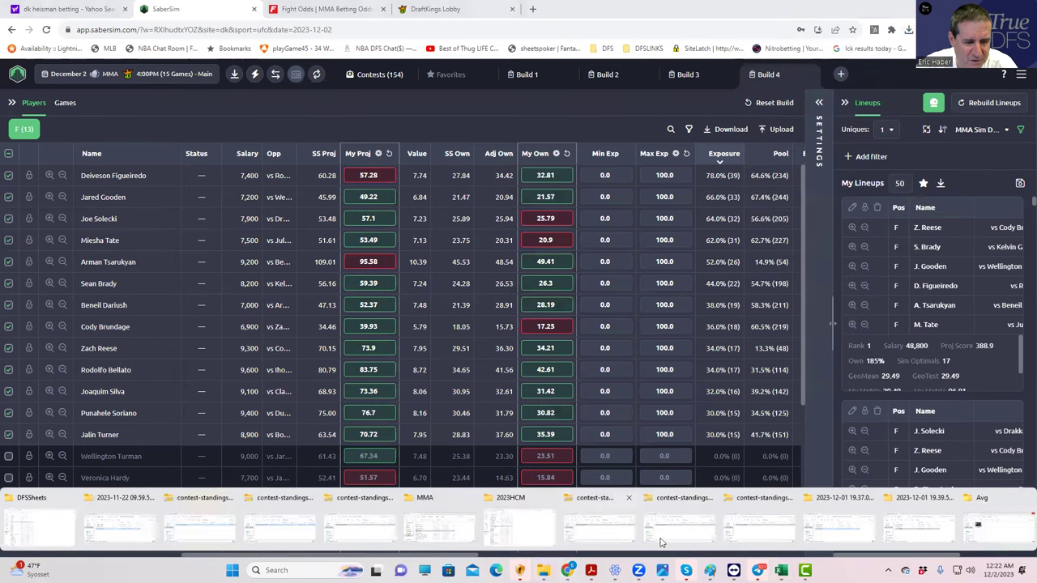
{"action": "left_click", "coordinate": [37, 532]}
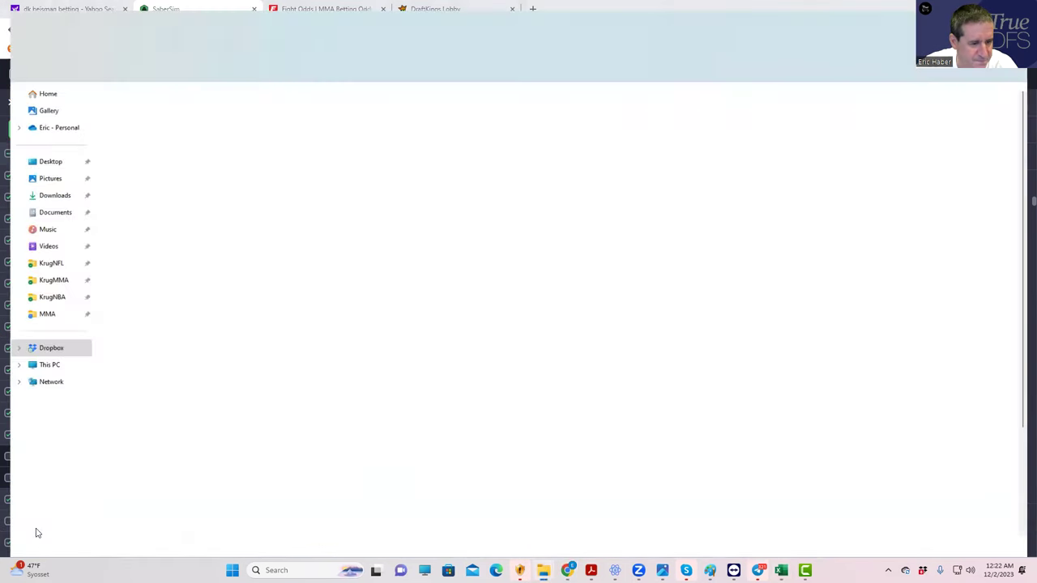
{"action": "left_click", "coordinate": [37, 311]}
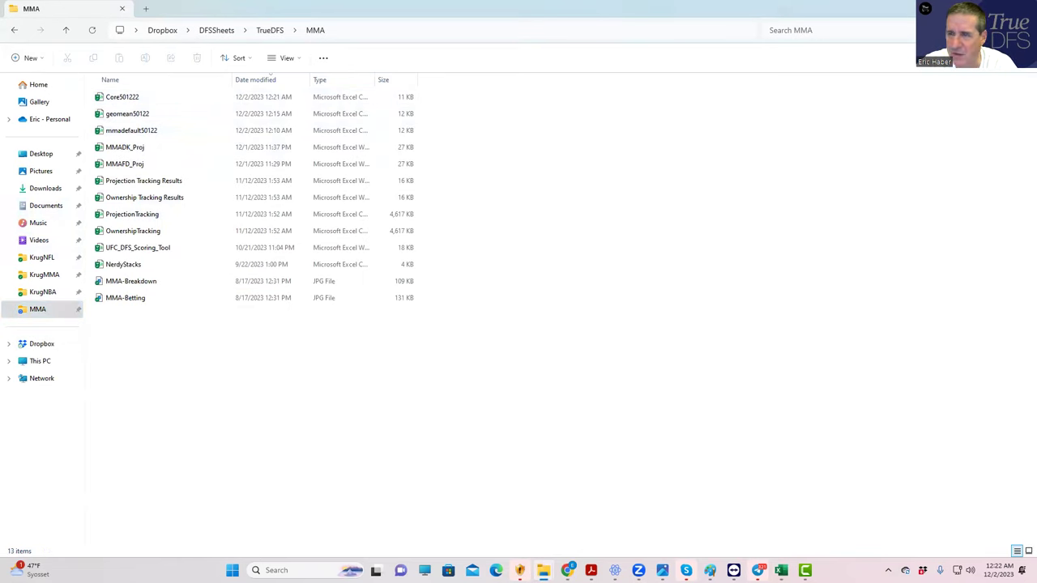
{"action": "left_click", "coordinate": [116, 115]}
{"action": "double_click", "coordinate": [115, 115]}
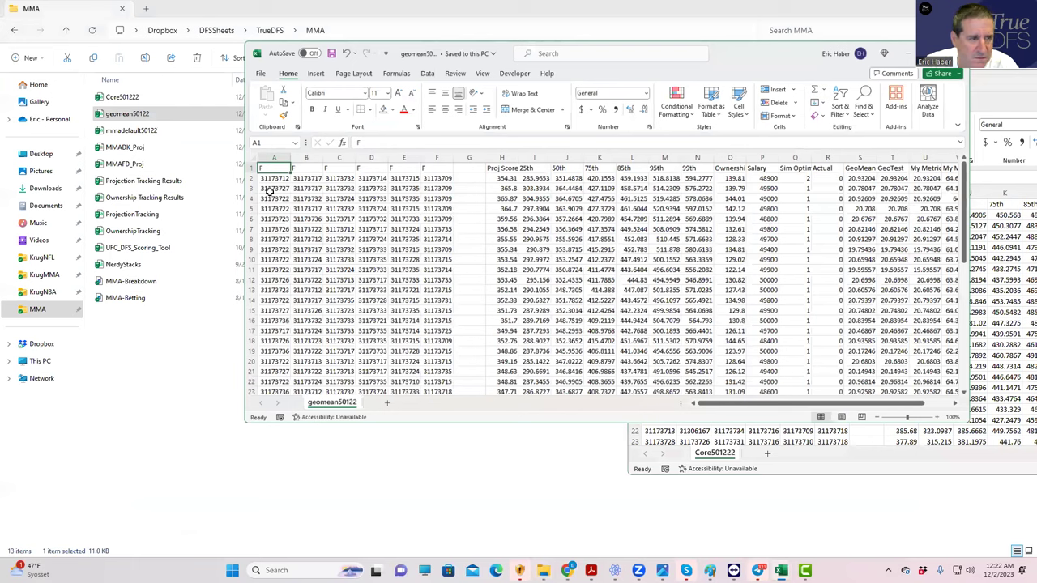
- Copy the lineups in A2:F51 of geomean50122 and paste them under the existing ones in Core501222, starting at A52
{"action": "left_click_drag", "start_coordinate": [260, 156], "coordinate": [292, 241]}
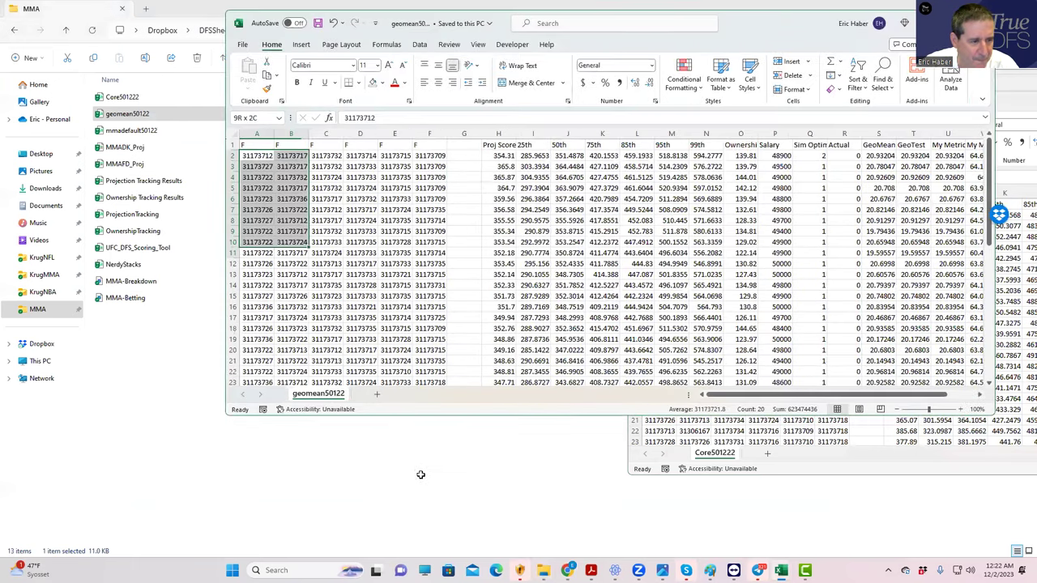
{"action": "left_click_drag", "start_coordinate": [425, 476], "coordinate": [441, 366]}
{"action": "key", "text": "ctrl+c"}
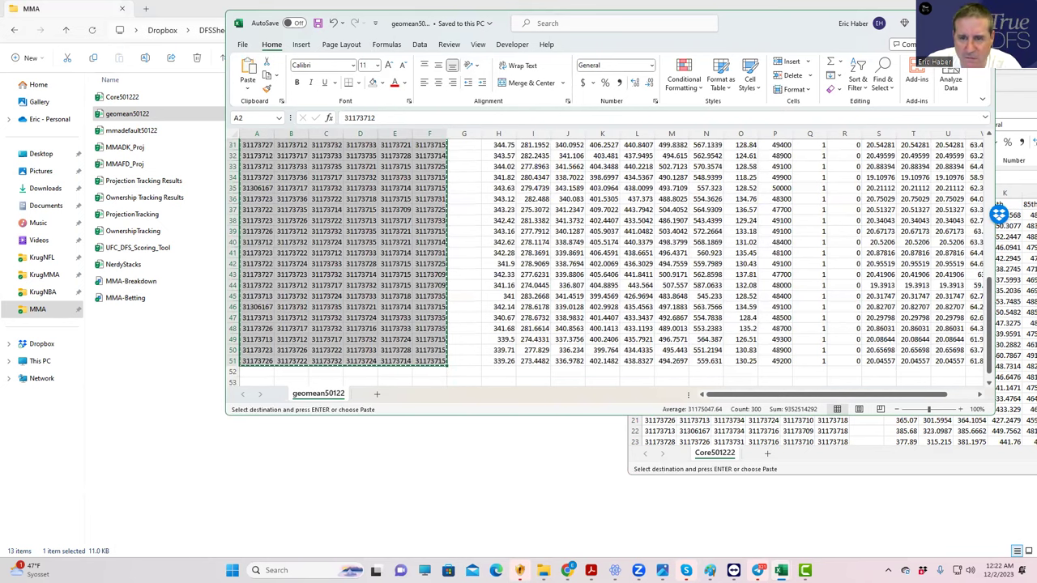
{"action": "key", "text": "alt+Tab"}
{"action": "scroll", "coordinate": [858, 337], "scroll_direction": "down", "scroll_amount": 14}
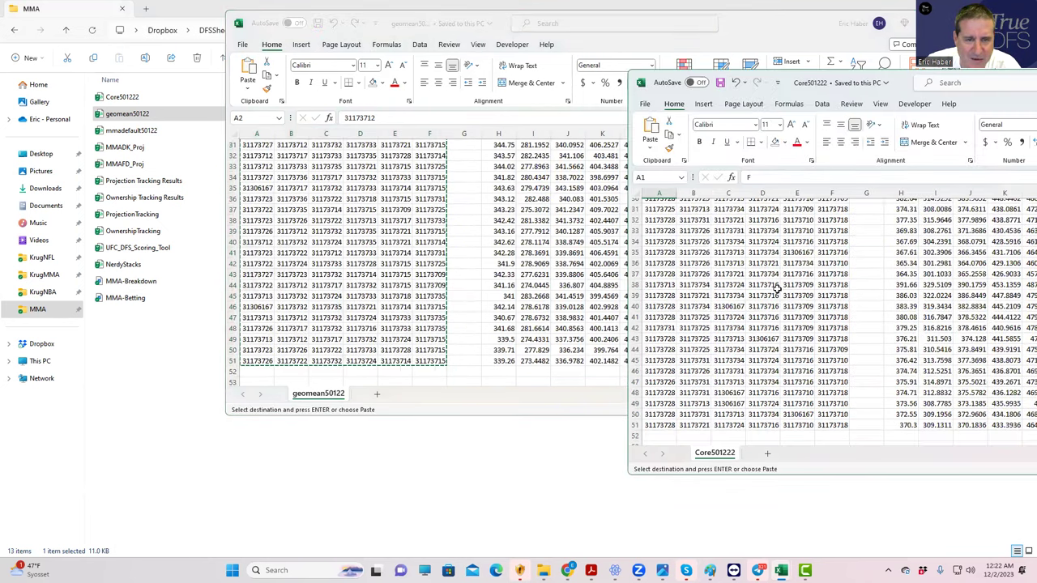
{"action": "left_click", "coordinate": [664, 302]}
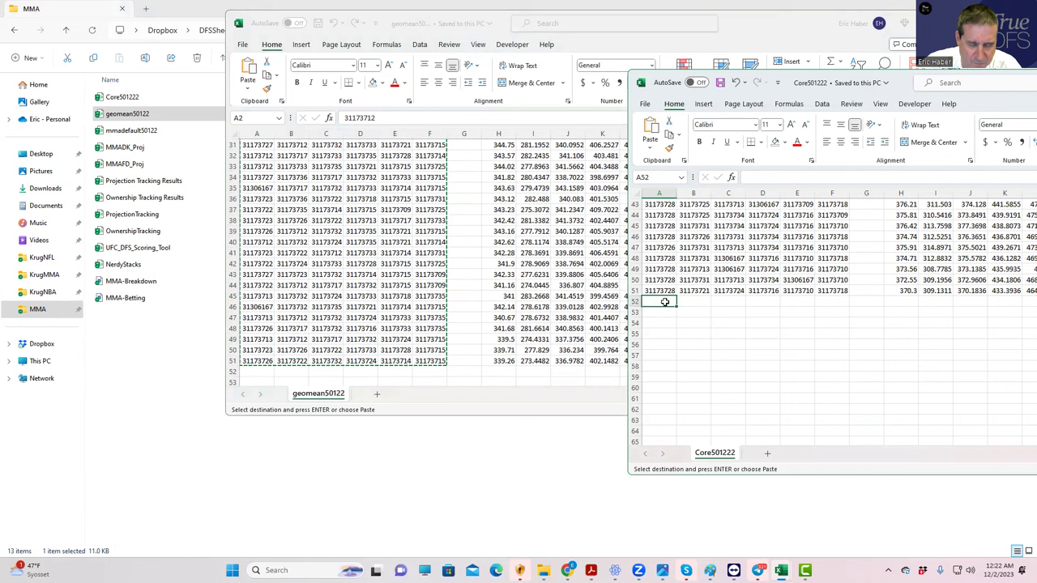
{"action": "key", "text": "ctrl+v"}
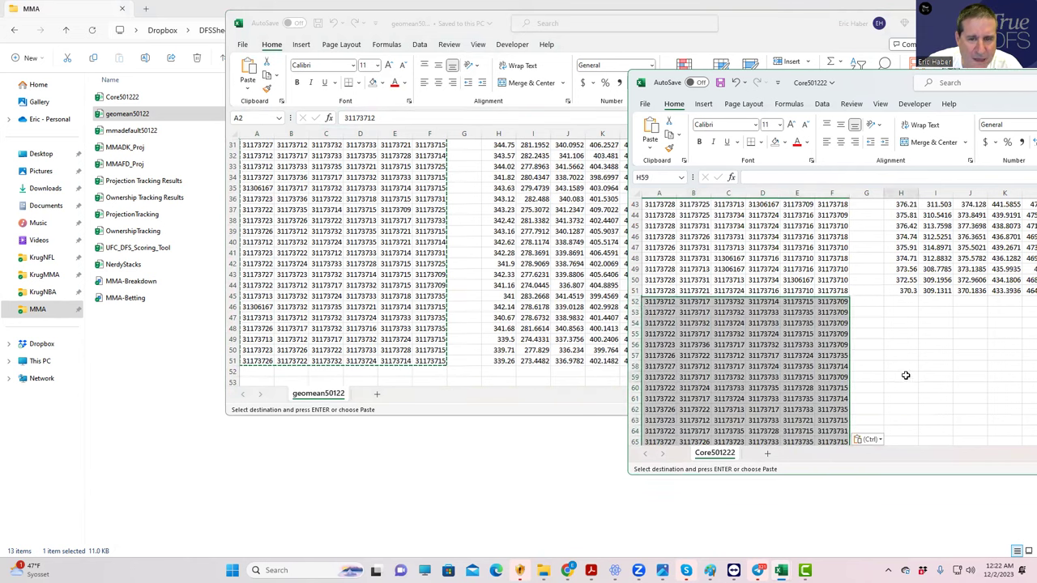
{"action": "left_click", "coordinate": [891, 377]}
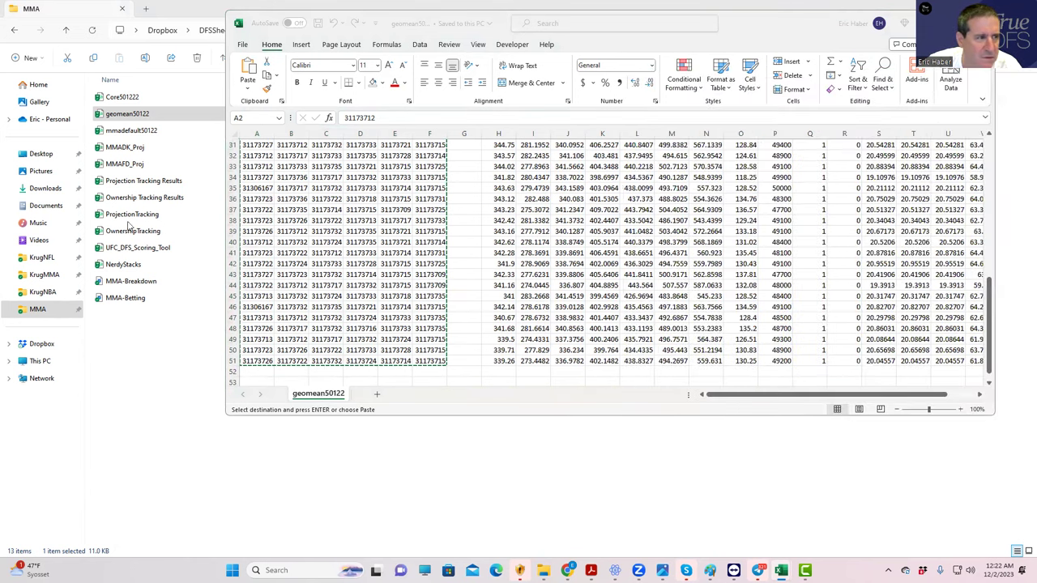
- Open mmadefault50122 from the MMA folder and append its lineups in A2:F51 to Core501222, starting at A102
{"action": "left_click", "coordinate": [128, 132]}
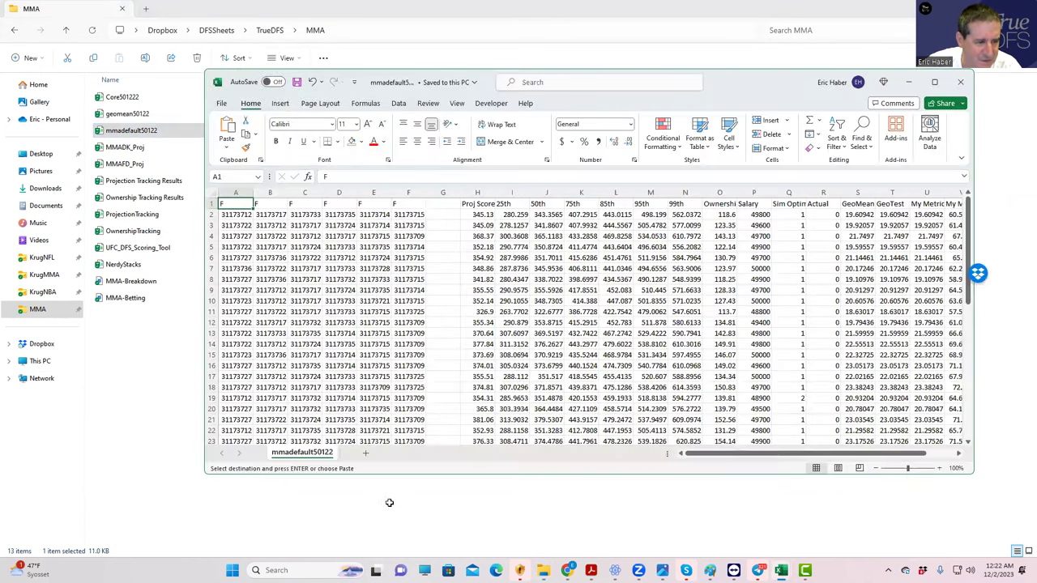
{"action": "left_click_drag", "start_coordinate": [235, 214], "coordinate": [418, 414]}
{"action": "key", "text": "ctrl+c"}
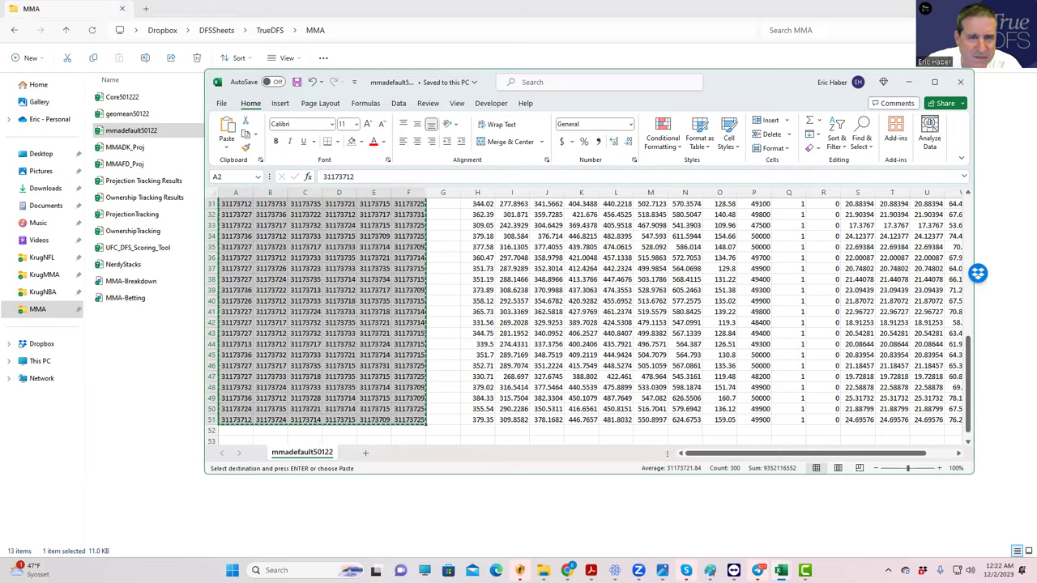
{"action": "key", "text": "alt+Tab"}
{"action": "left_click_drag", "start_coordinate": [518, 6], "coordinate": [518, 5]}
{"action": "scroll", "coordinate": [180, 379], "scroll_direction": "down", "scroll_amount": 9}
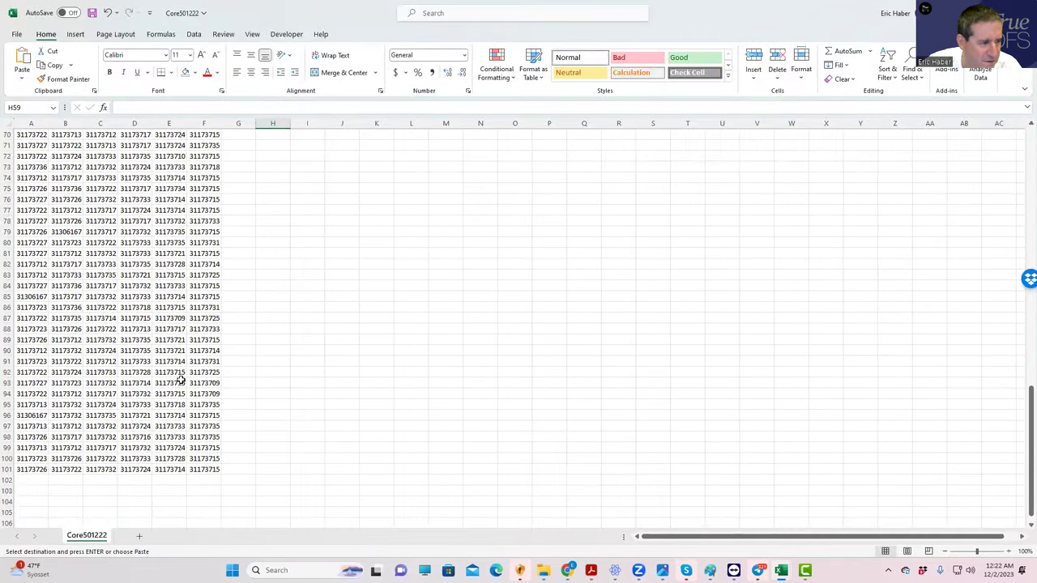
{"action": "scroll", "coordinate": [179, 380], "scroll_direction": "down", "scroll_amount": 5}
{"action": "left_click", "coordinate": [29, 316]}
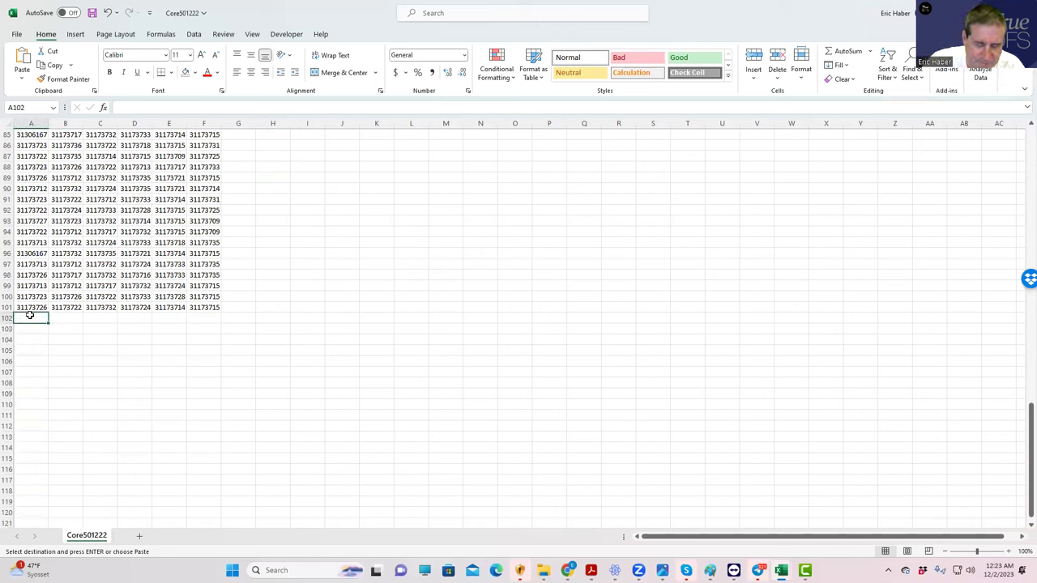
{"action": "key", "text": "ctrl+v"}
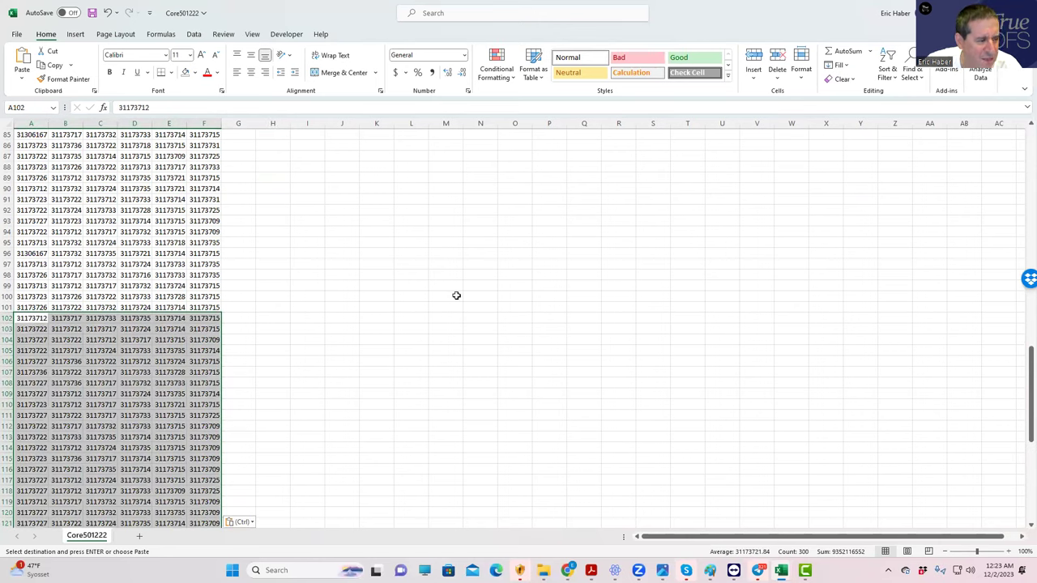
- Copy the combined lineups in A2:F151 of Core501222 without the header row
{"action": "scroll", "coordinate": [456, 295], "scroll_direction": "down", "scroll_amount": 14}
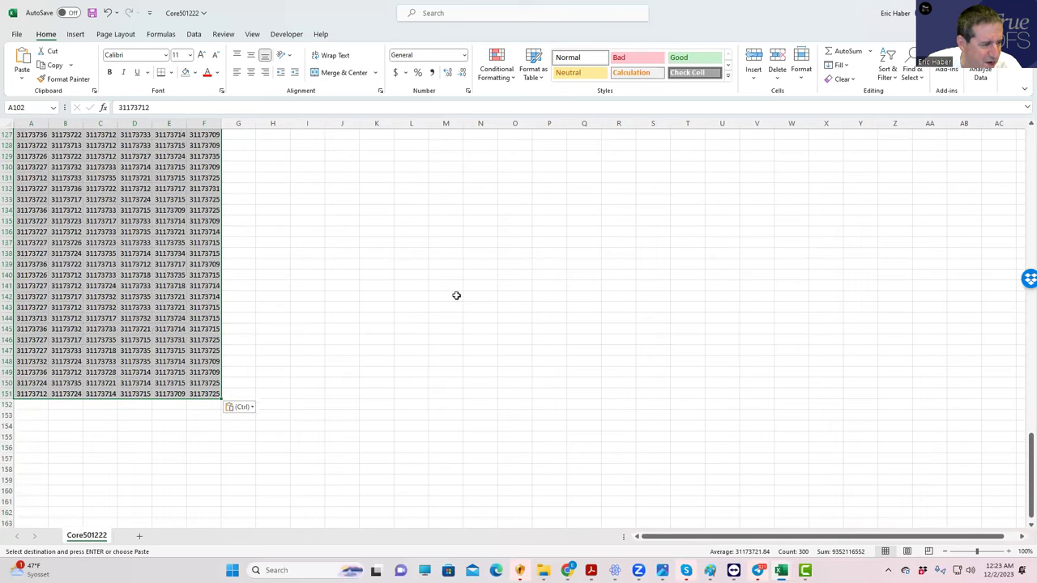
{"action": "scroll", "coordinate": [456, 295], "scroll_direction": "up", "scroll_amount": 20}
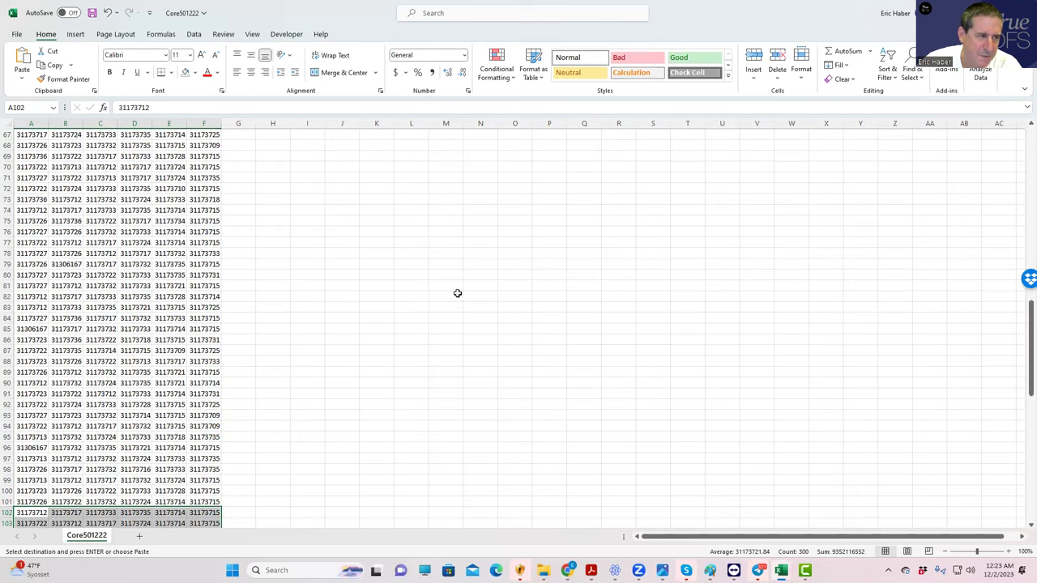
{"action": "scroll", "coordinate": [456, 294], "scroll_direction": "up", "scroll_amount": 12}
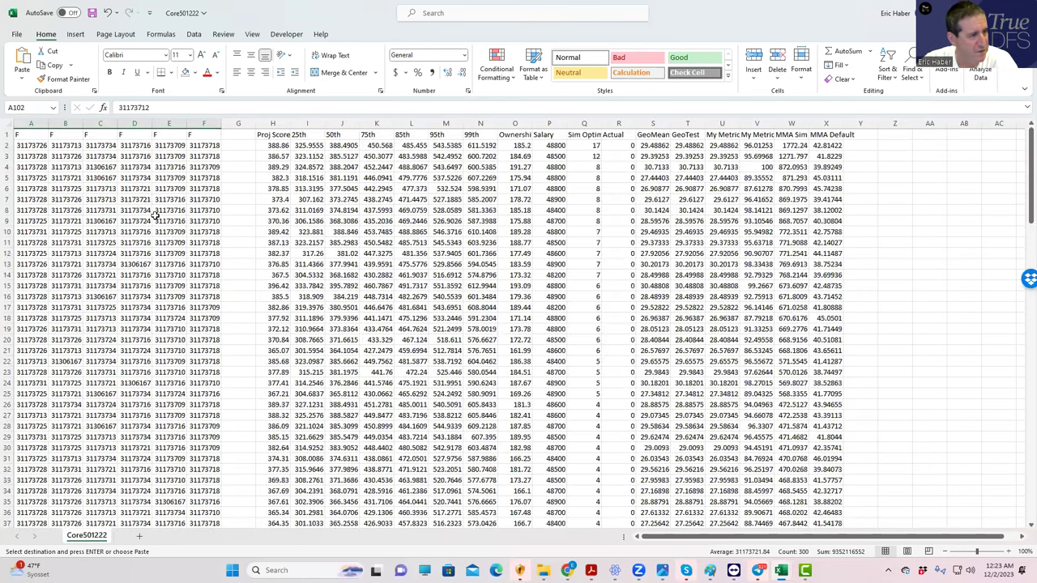
{"action": "left_click", "coordinate": [87, 156]}
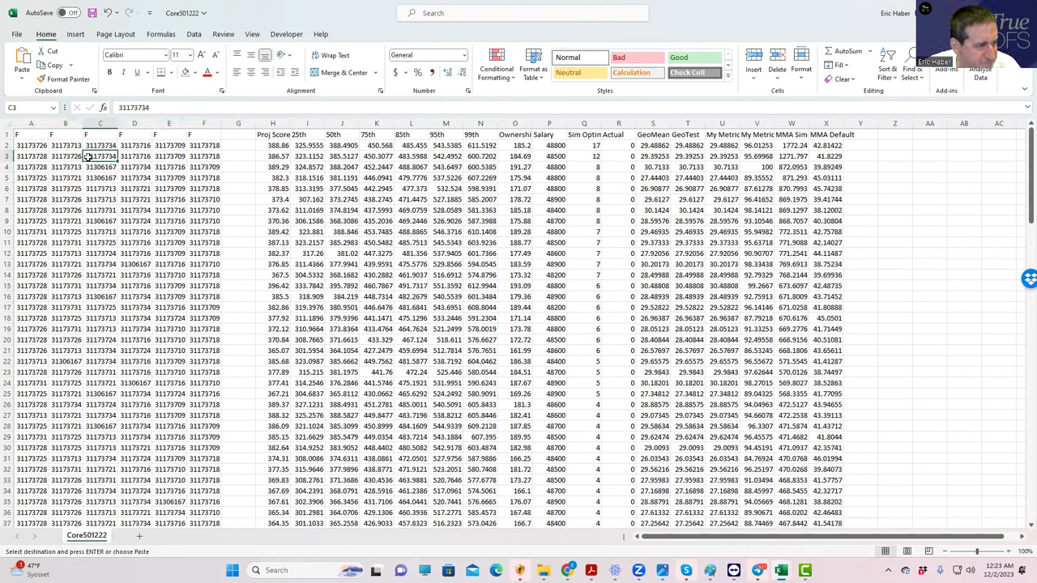
{"action": "mouse_move", "coordinate": [31, 144]}
{"action": "left_mouse_down"}
{"action": "mouse_move", "coordinate": [146, 276]}
{"action": "mouse_move", "coordinate": [211, 482]}
{"action": "mouse_move", "coordinate": [213, 525]}
{"action": "mouse_move", "coordinate": [203, 503]}
{"action": "left_mouse_up"}
{"action": "key", "text": "ctrl+v"}
{"action": "key", "text": "ctrl+c"}
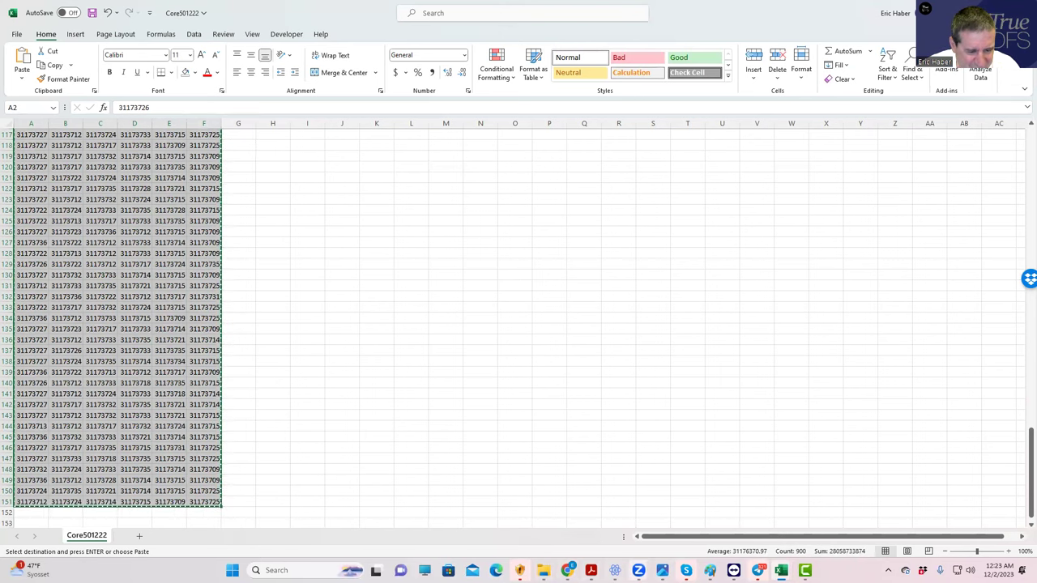
- Open the DupeTest1 v3 workbook from the DFSSheets folder in Dropbox
{"action": "key", "text": "alt+Tab"}
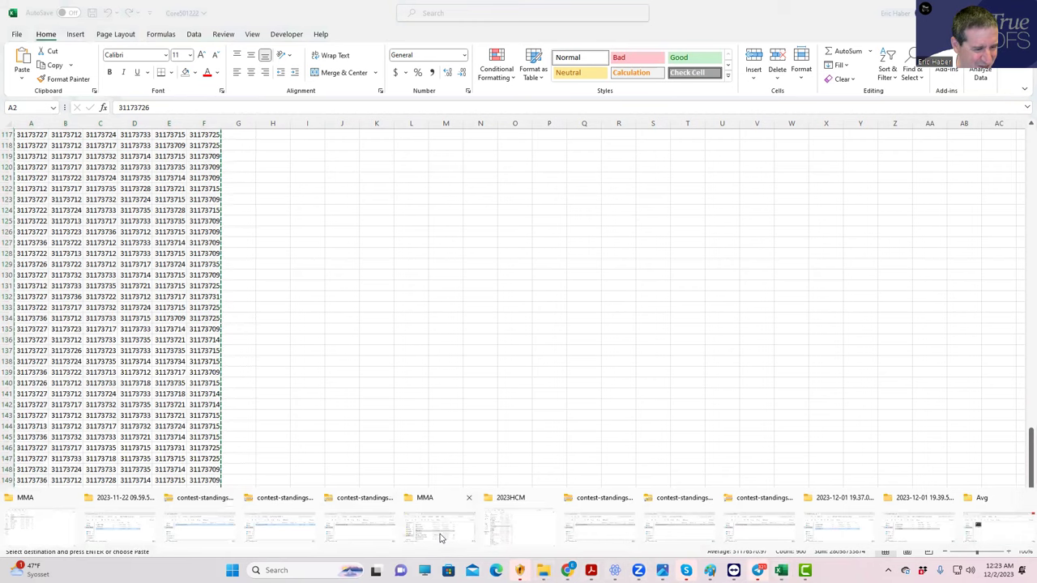
{"action": "left_click", "coordinate": [442, 538]}
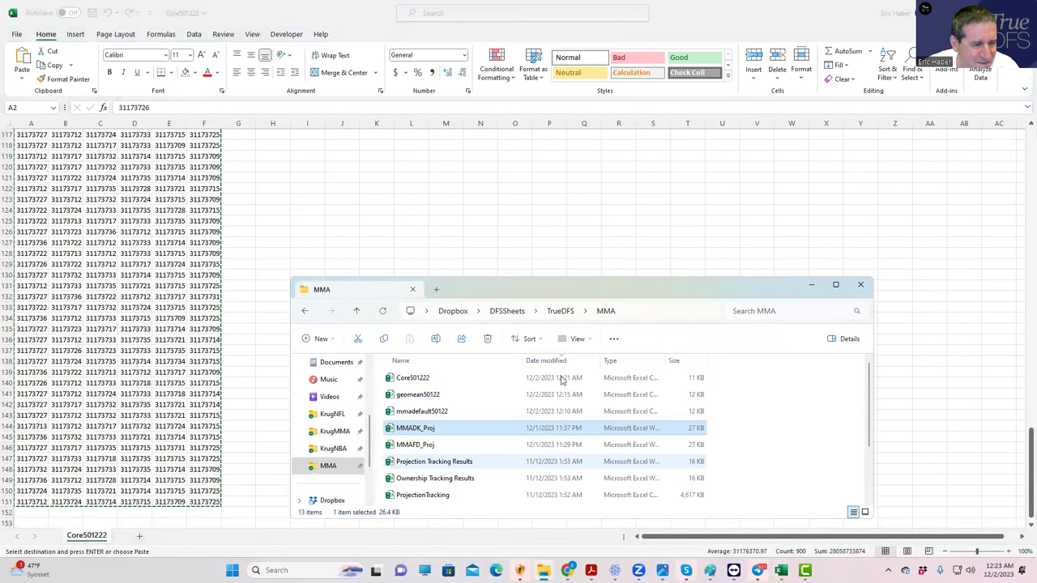
{"action": "left_click", "coordinate": [836, 285]}
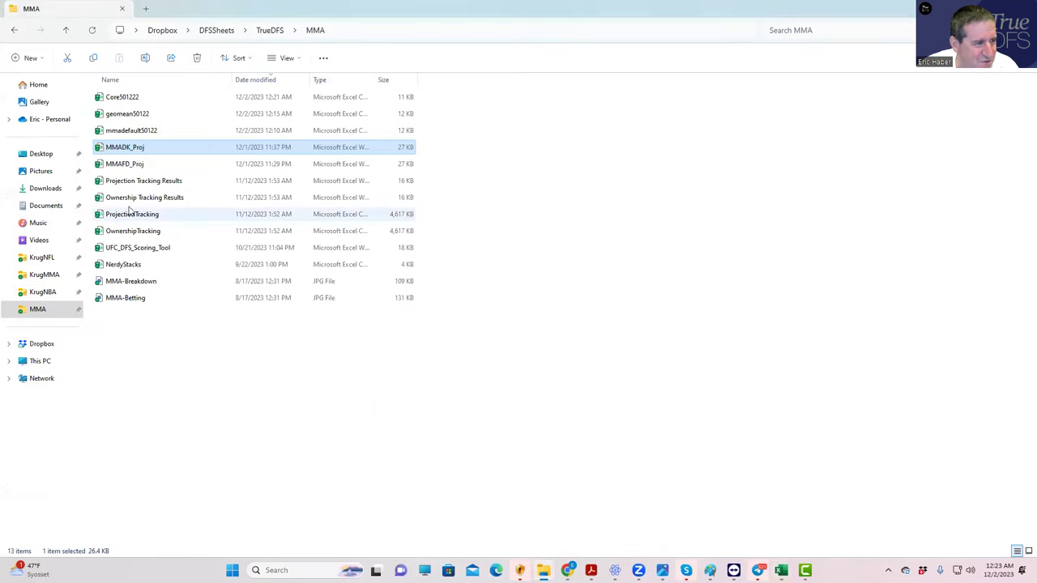
{"action": "left_click", "coordinate": [215, 30]}
{"action": "scroll", "coordinate": [184, 421], "scroll_direction": "down", "scroll_amount": 3}
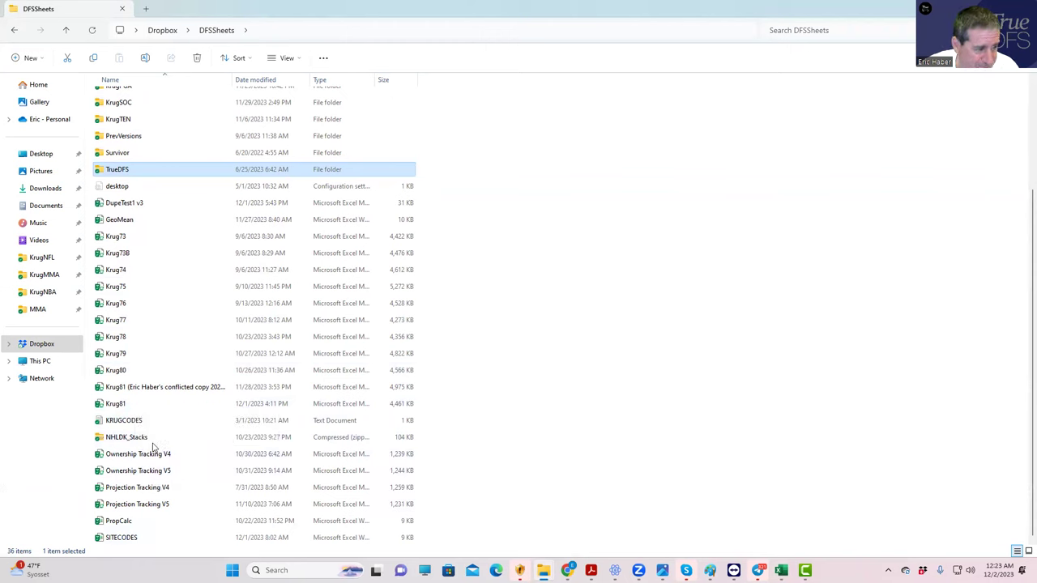
{"action": "left_click", "coordinate": [136, 209]}
{"action": "double_click", "coordinate": [136, 208]}
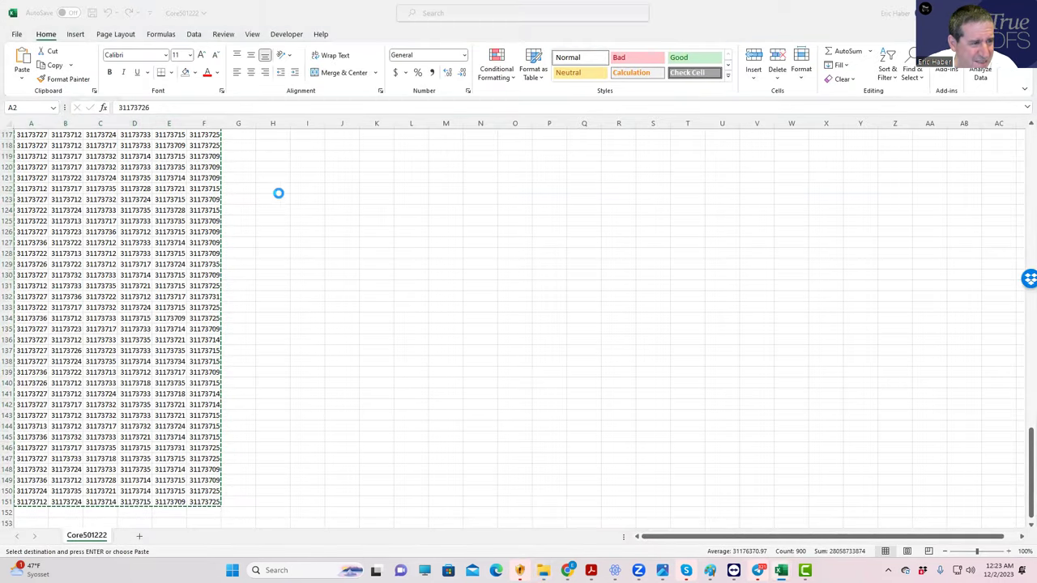
- Paste the combined lineups over the old ones on the RemoveDupes sheet, starting at A2
{"action": "scroll", "coordinate": [267, 231], "scroll_direction": "up", "scroll_amount": 20}
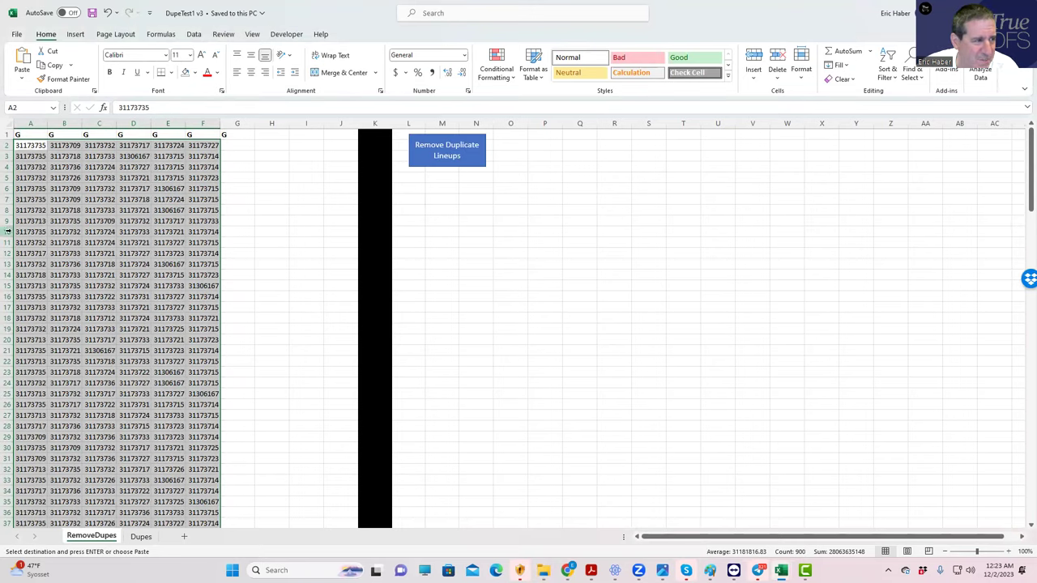
{"action": "left_click", "coordinate": [65, 204]}
{"action": "left_click", "coordinate": [30, 144]}
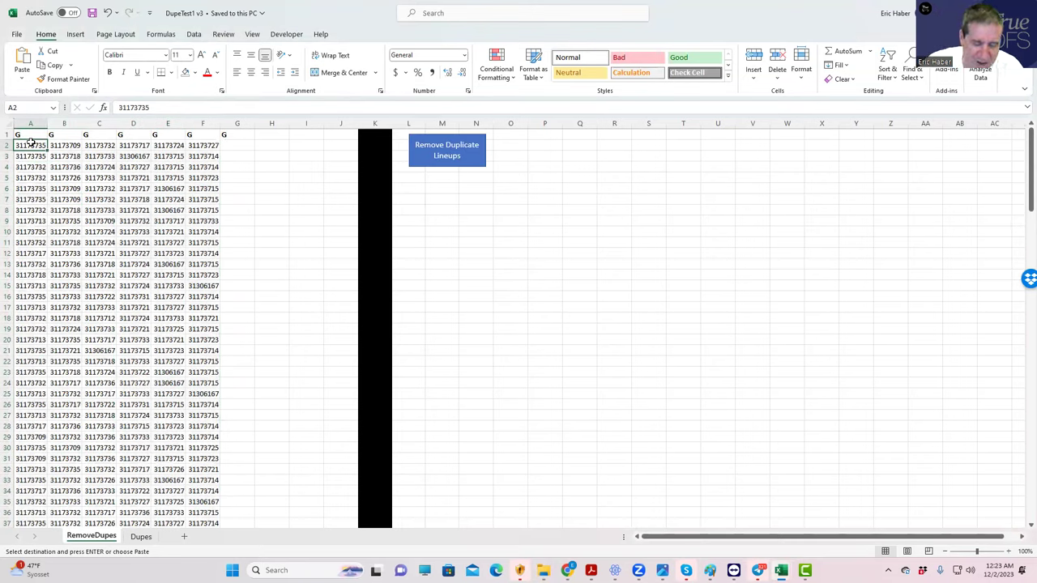
{"action": "key", "text": "ctrl+v"}
- Clear the leftover old lineups in A152:F154 below the pasted data
{"action": "scroll", "coordinate": [257, 314], "scroll_direction": "down", "scroll_amount": 11}
{"action": "scroll", "coordinate": [257, 315], "scroll_direction": "down", "scroll_amount": 12}
{"action": "scroll", "coordinate": [257, 314], "scroll_direction": "down", "scroll_amount": 20}
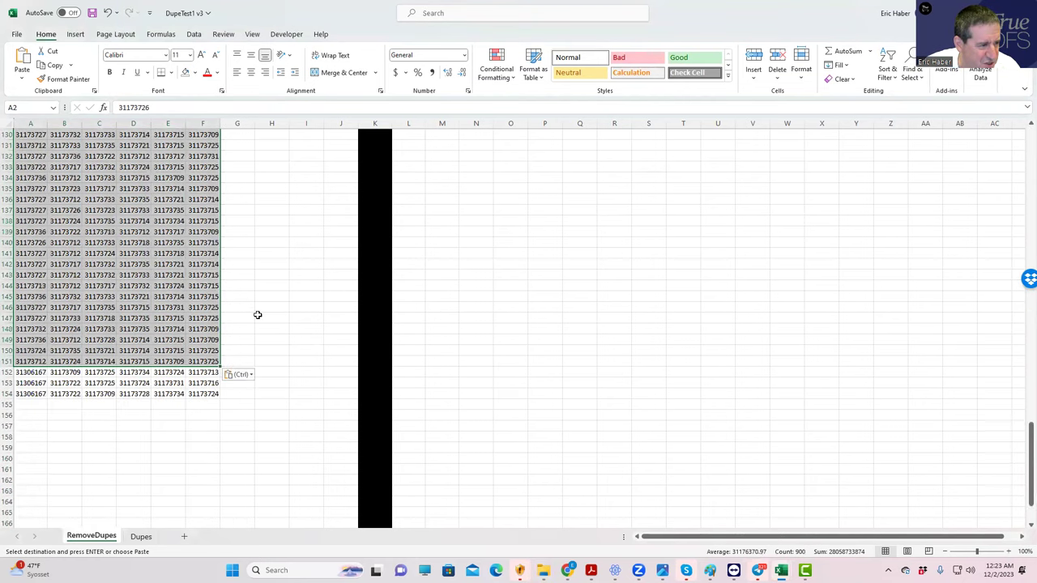
{"action": "left_click_drag", "start_coordinate": [31, 306], "coordinate": [206, 324]}
{"action": "key", "text": "ctrl+z"}
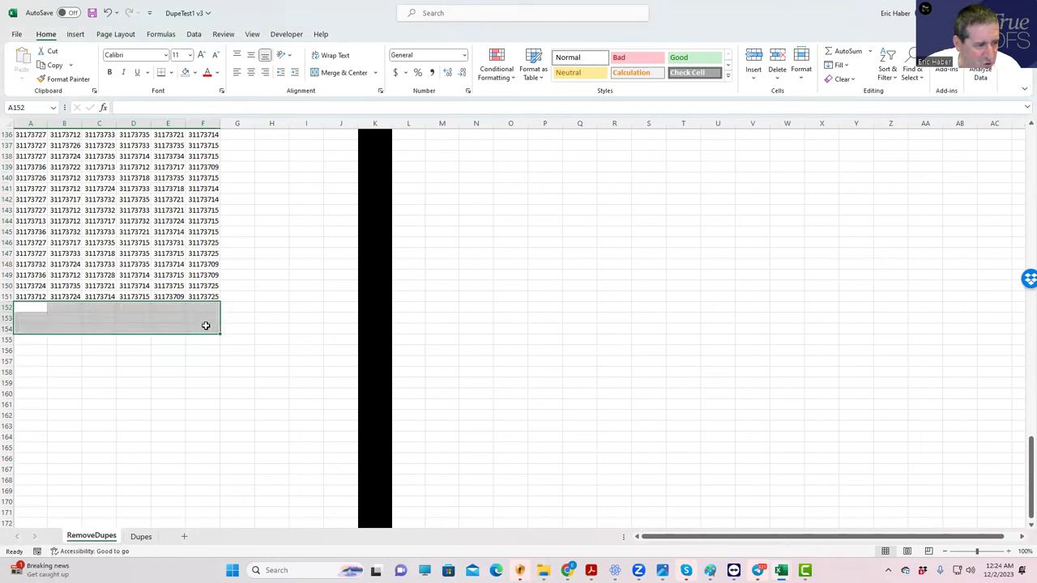
- Remove the duplicate lineups, and review the removed ones on the Dupes sheet and the remaining ones on RemoveDupes
{"action": "scroll", "coordinate": [217, 459], "scroll_direction": "up", "scroll_amount": 20}
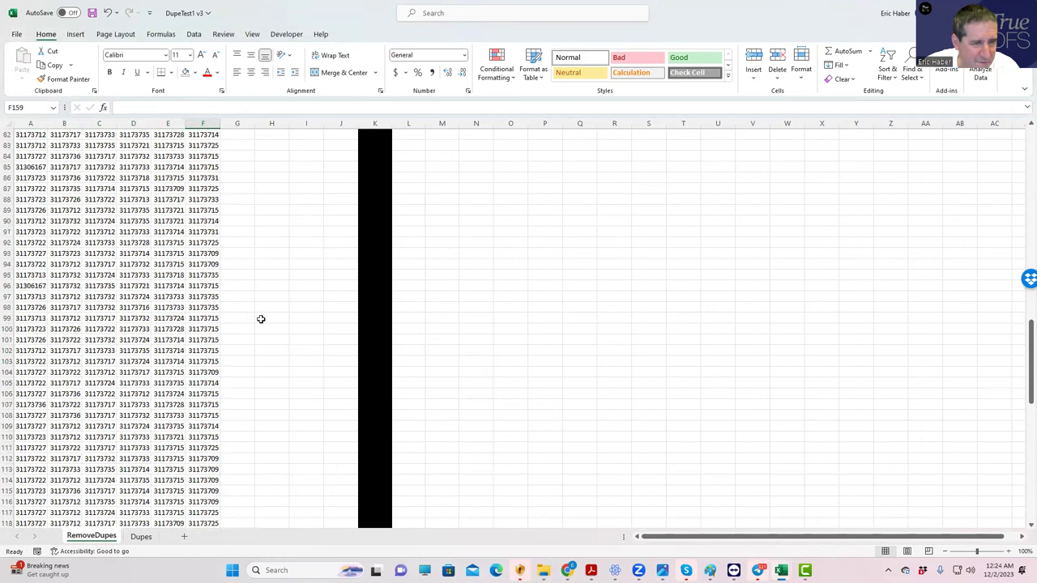
{"action": "scroll", "coordinate": [269, 310], "scroll_direction": "up", "scroll_amount": 2}
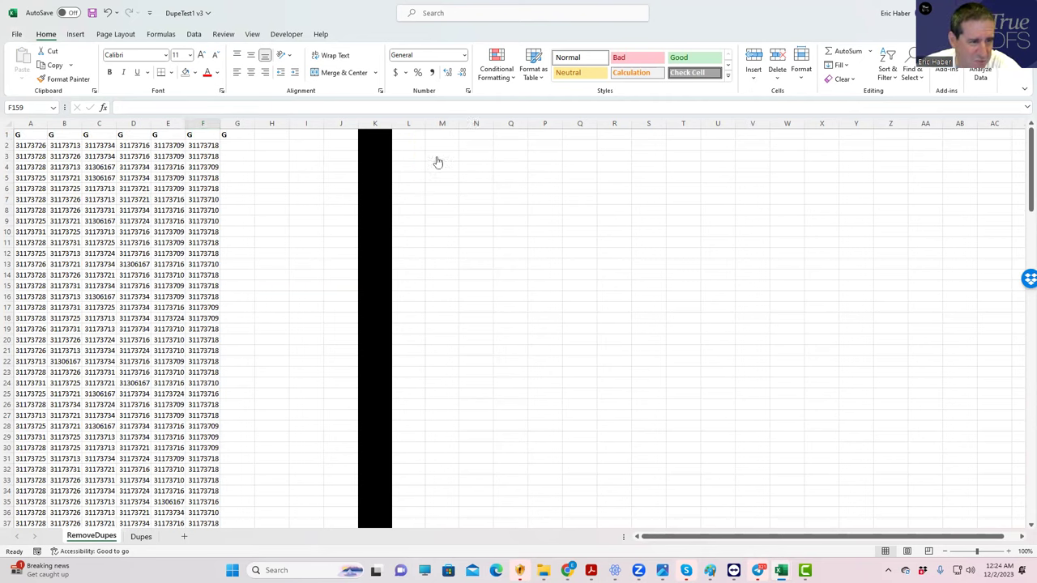
{"action": "left_click", "coordinate": [139, 538]}
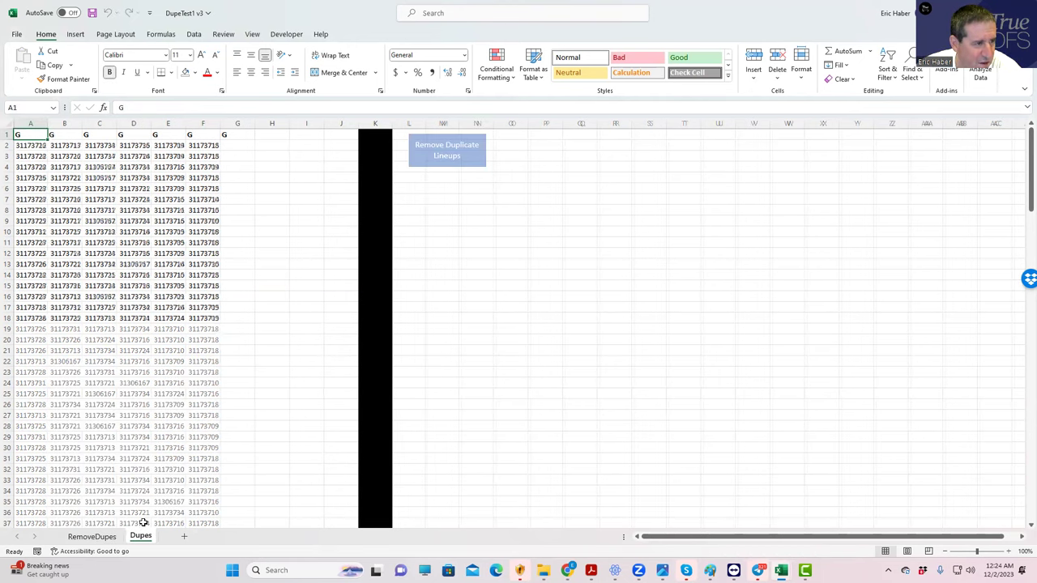
{"action": "left_click_drag", "start_coordinate": [26, 144], "coordinate": [210, 312]}
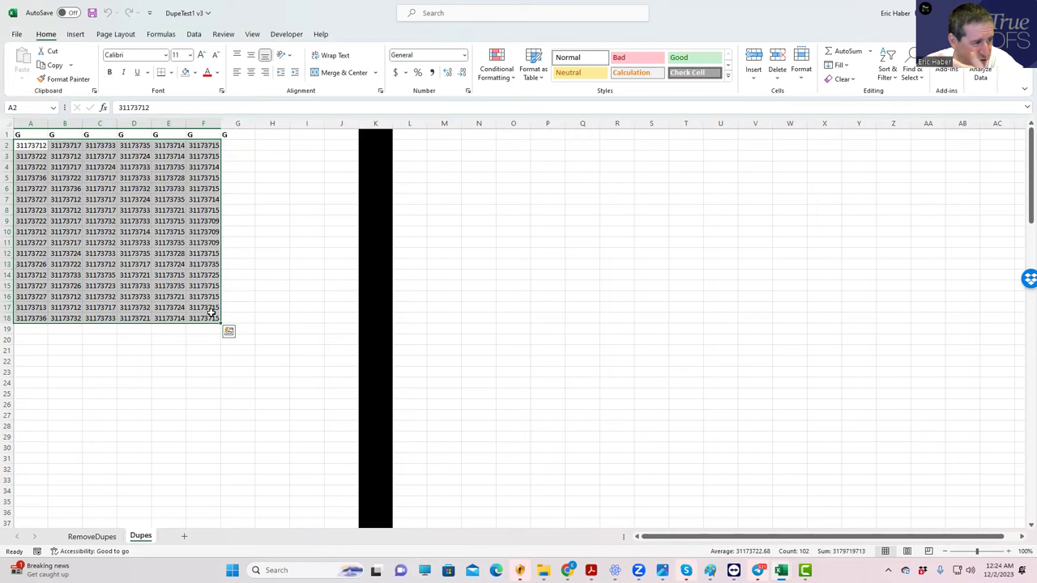
{"action": "left_click", "coordinate": [104, 538]}
{"action": "scroll", "coordinate": [296, 417], "scroll_direction": "down", "scroll_amount": 13}
{"action": "scroll", "coordinate": [296, 418], "scroll_direction": "down", "scroll_amount": 20}
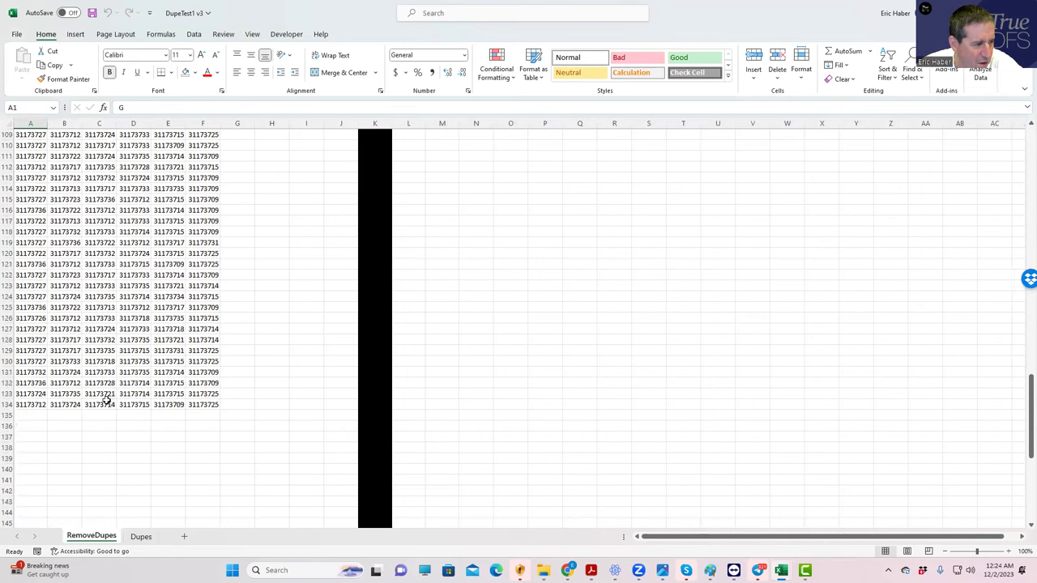
- Switch back to Build 4 in SaberSim and sort its lineups by the MMA Default score
{"action": "left_click", "coordinate": [41, 405]}
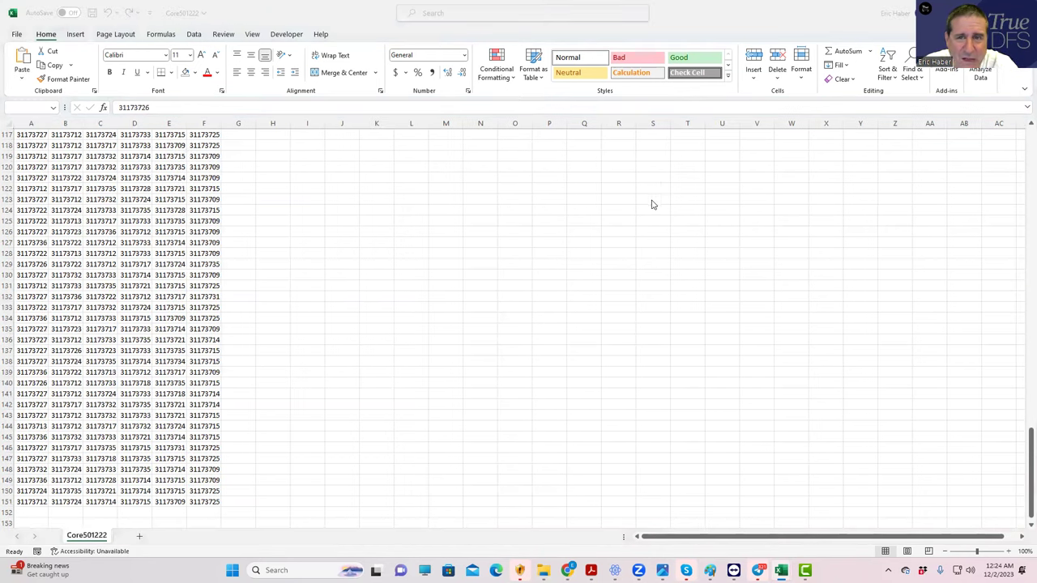
{"action": "key", "text": "ctrl+a"}
{"action": "key", "text": "alt+Tab"}
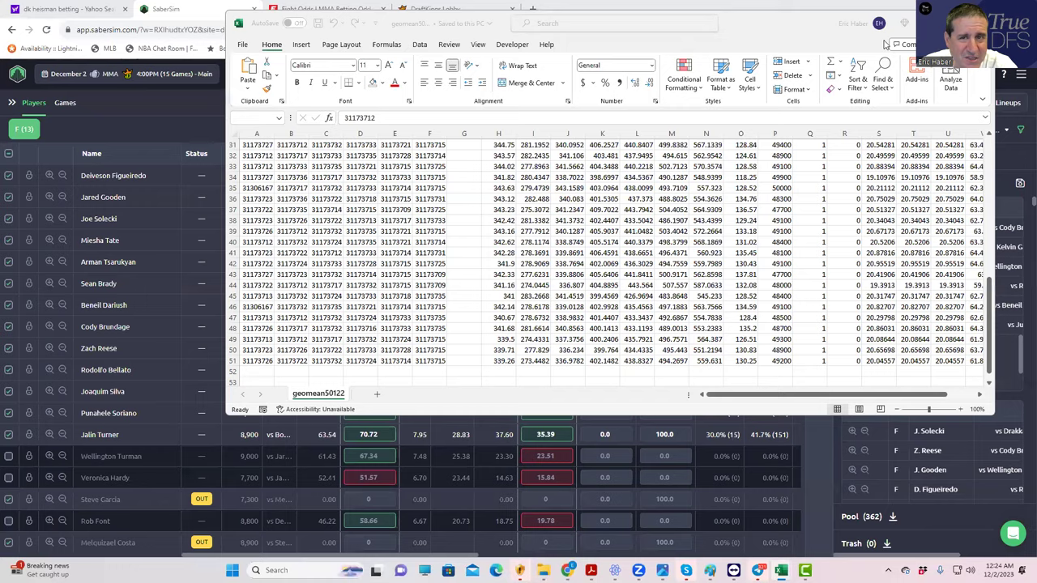
{"action": "left_click", "coordinate": [932, 22]}
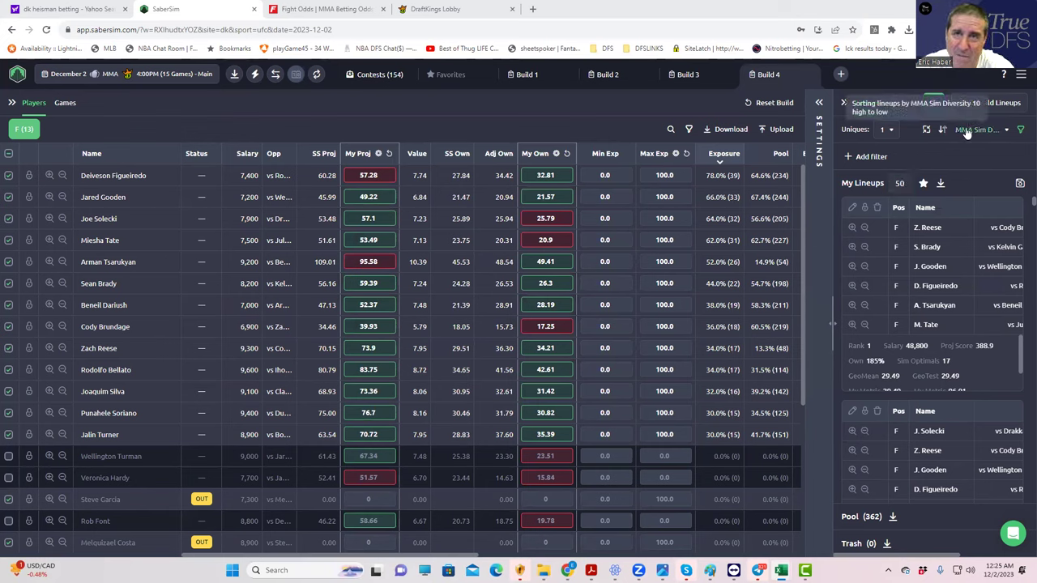
{"action": "left_click", "coordinate": [966, 130]}
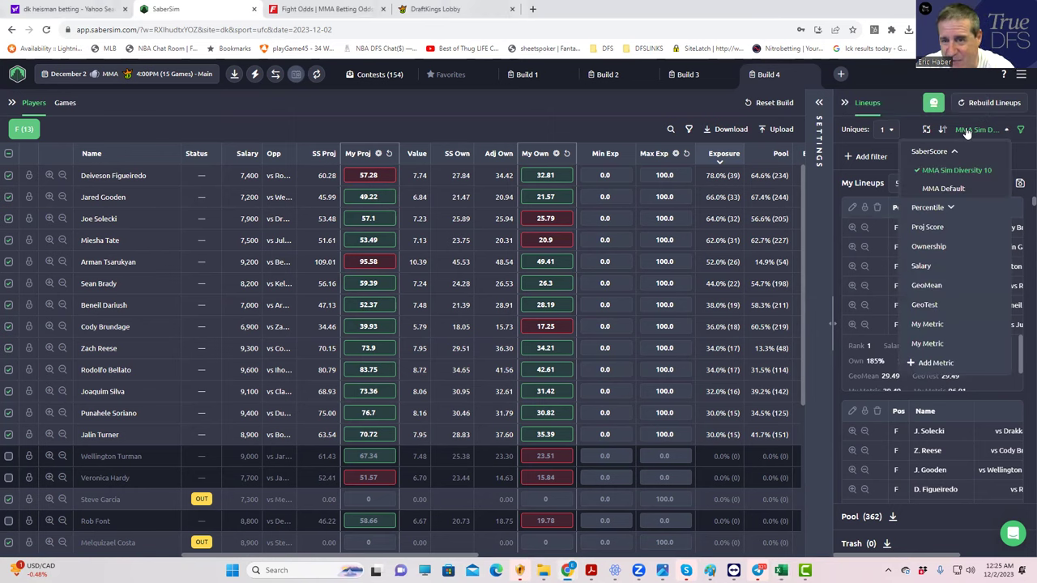
{"action": "left_click", "coordinate": [948, 190]}
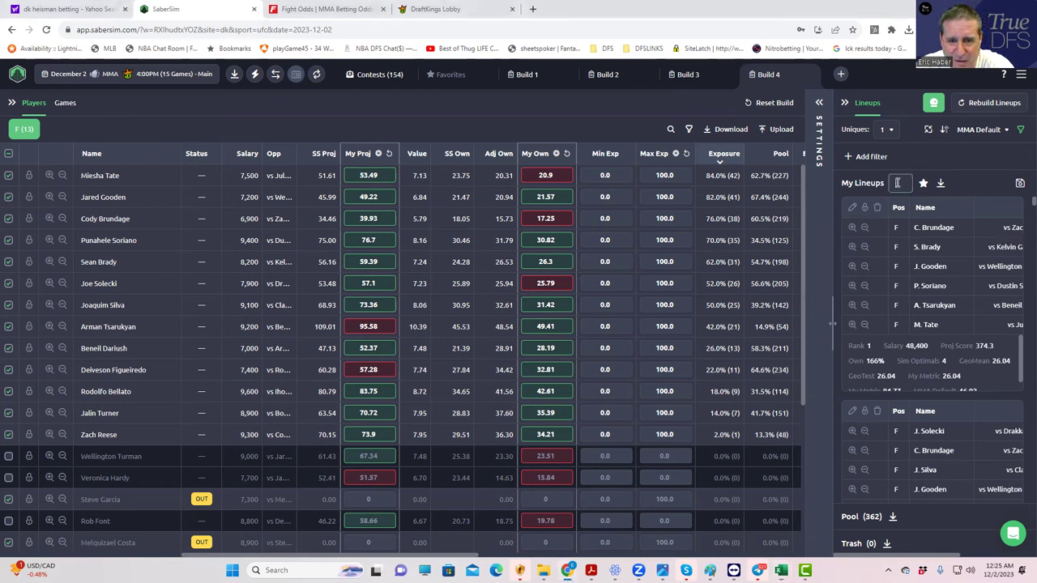
- Export 17 lineups from Build 4 and append them to the RemoveDupes sheet of DupeTest1 v3, starting at A135
{"action": "left_click", "coordinate": [918, 185]}
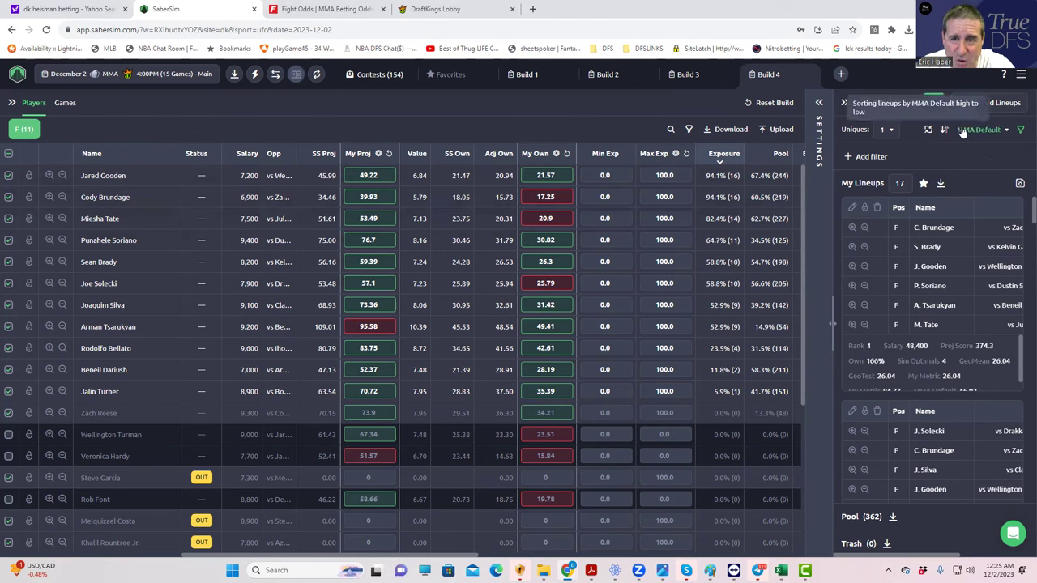
{"action": "left_click", "coordinate": [940, 185]}
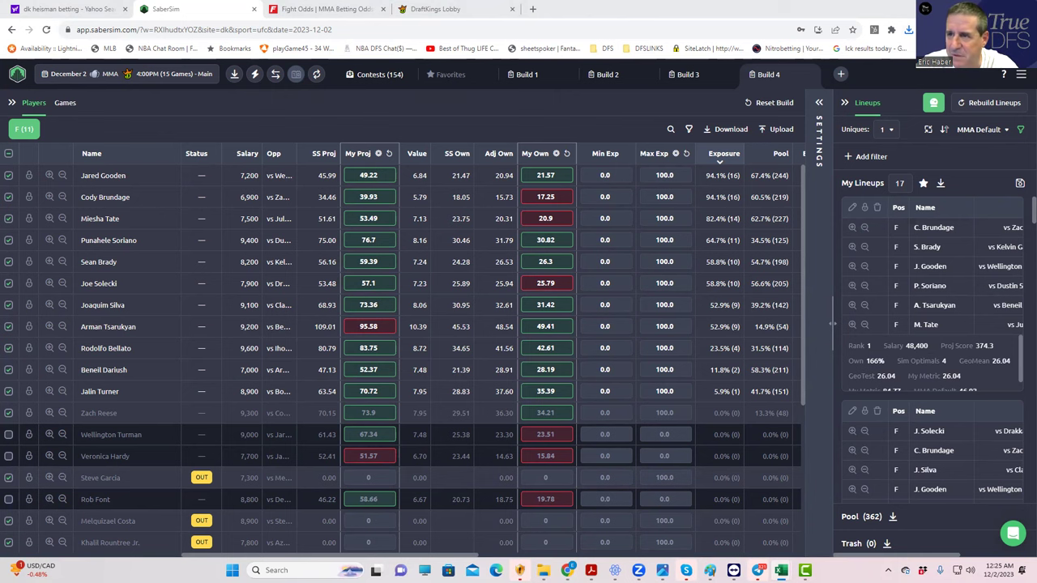
{"action": "key", "text": "alt+Tab"}
{"action": "left_click", "coordinate": [111, 393]}
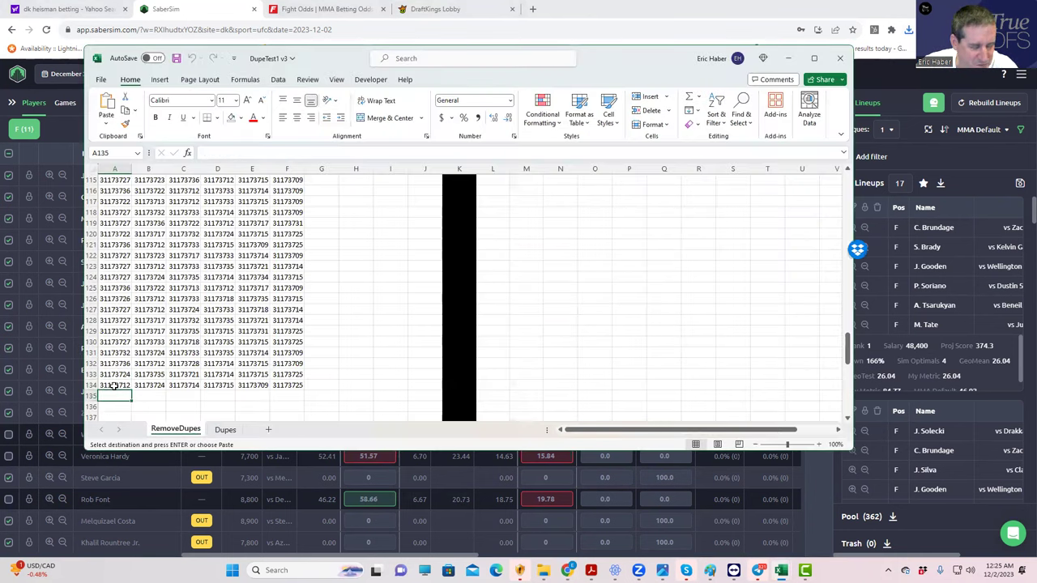
{"action": "key", "text": "ctrl+v"}
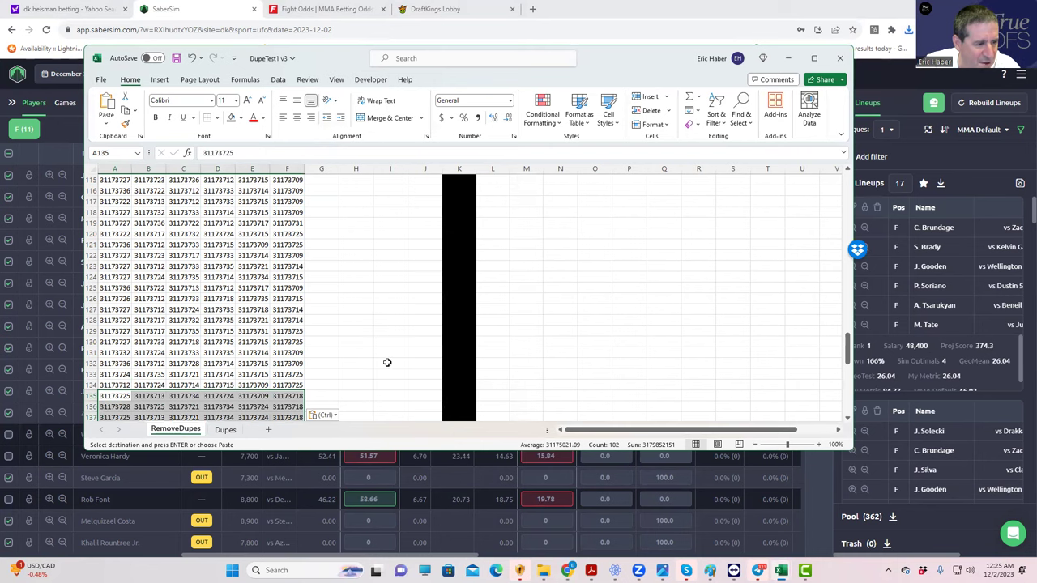
- Remove the duplicate lineups, and check the Dupes sheet and the end of the RemoveDupes list
{"action": "scroll", "coordinate": [387, 362], "scroll_direction": "down", "scroll_amount": 5}
{"action": "left_click_drag", "start_coordinate": [848, 364], "coordinate": [835, 169]}
{"action": "left_click", "coordinate": [523, 197]}
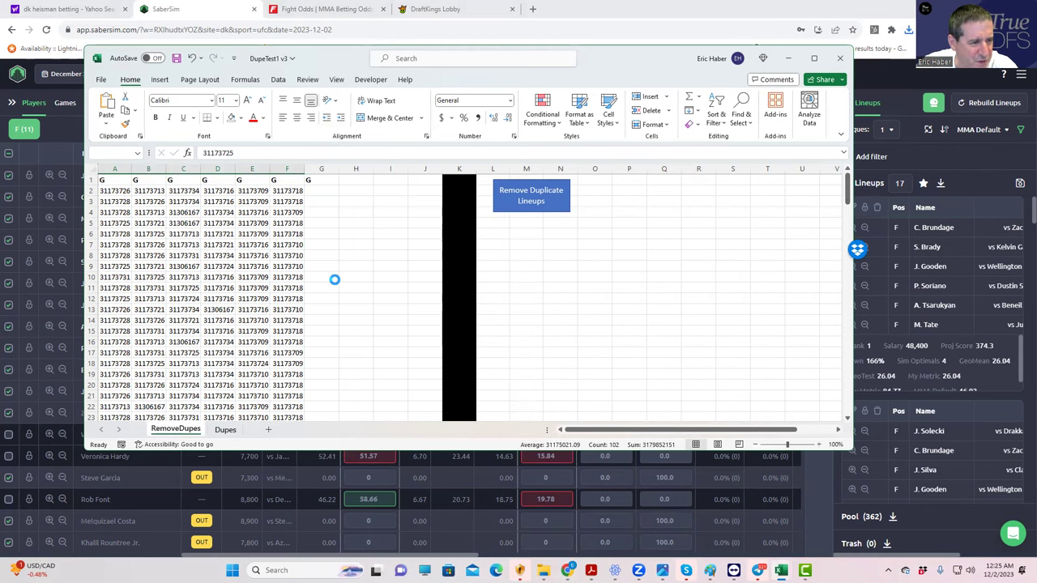
{"action": "left_click", "coordinate": [227, 430]}
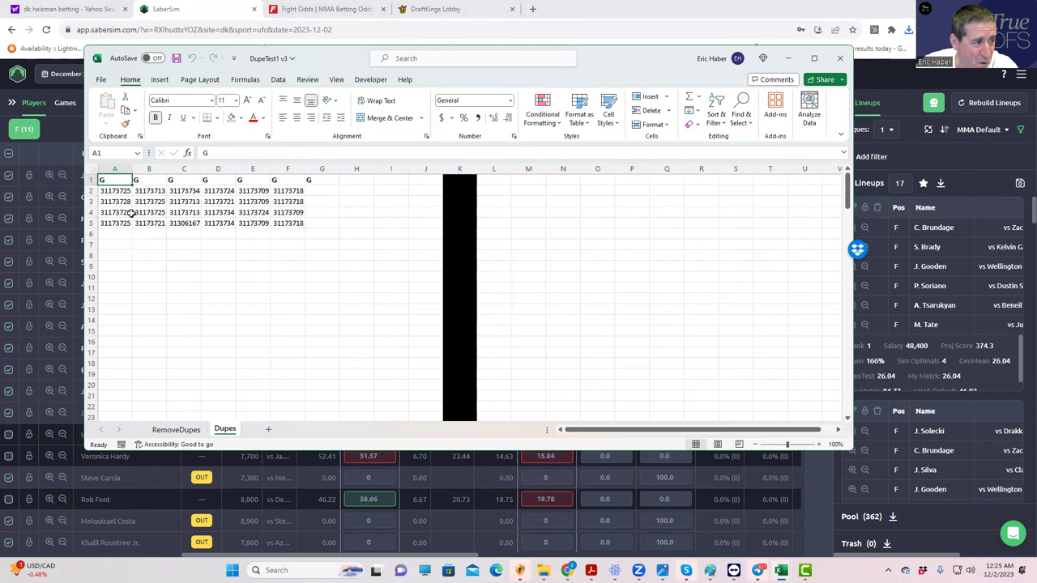
{"action": "left_click", "coordinate": [174, 429]}
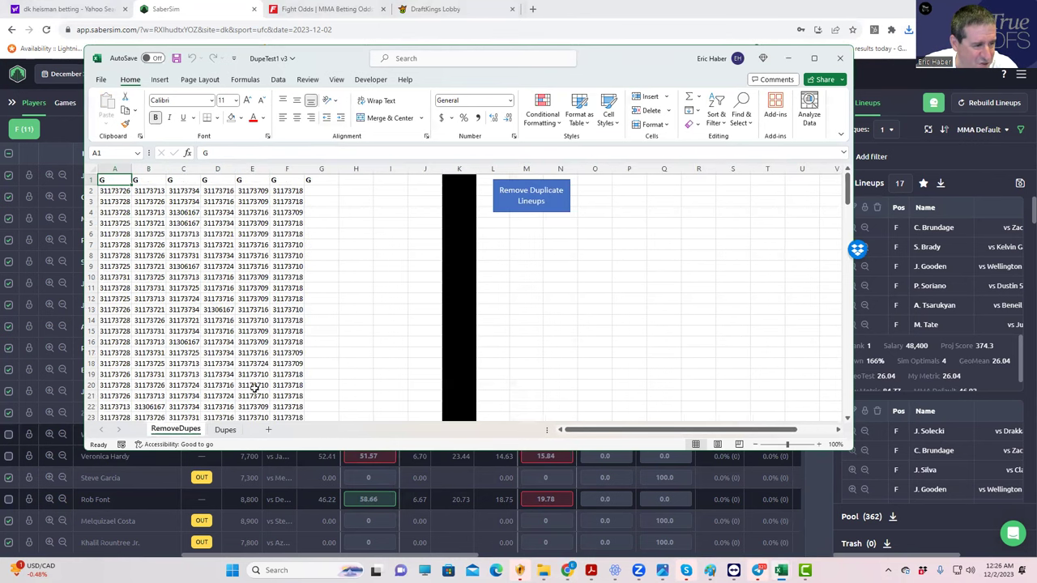
{"action": "scroll", "coordinate": [345, 349], "scroll_direction": "down", "scroll_amount": 8}
{"action": "scroll", "coordinate": [345, 348], "scroll_direction": "down", "scroll_amount": 20}
{"action": "scroll", "coordinate": [345, 348], "scroll_direction": "down", "scroll_amount": 14}
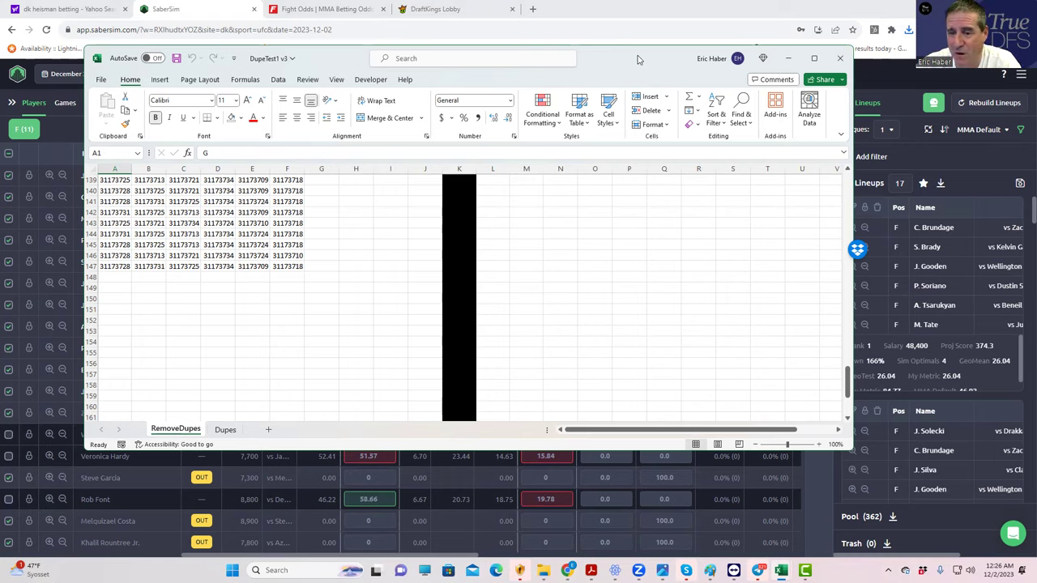
- Export 21 lineups from Build 4 in SaberSim and append them to the RemoveDupes sheet, starting at A148
{"action": "left_click", "coordinate": [788, 58]}
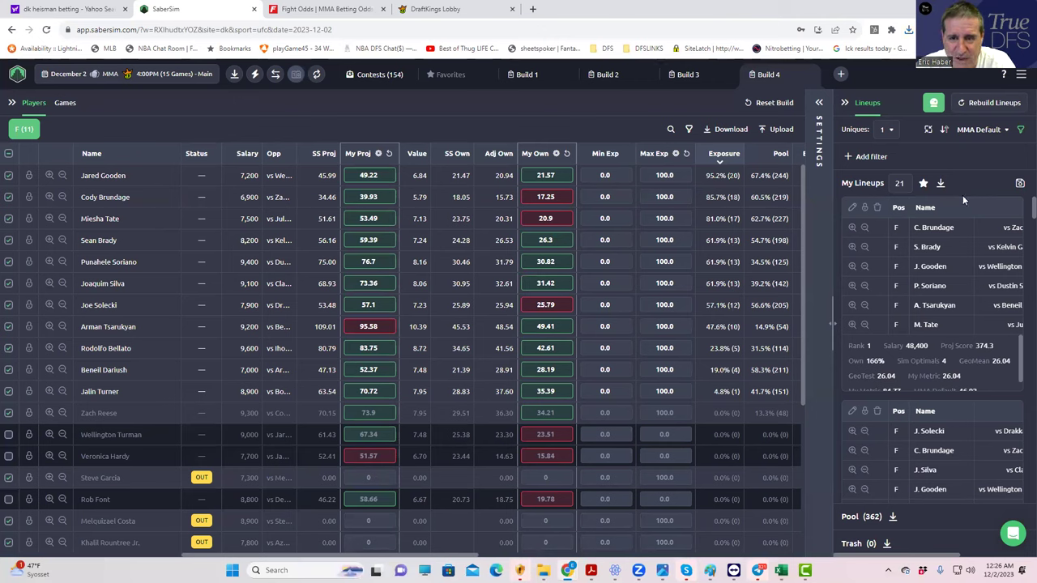
{"action": "left_click", "coordinate": [940, 185]}
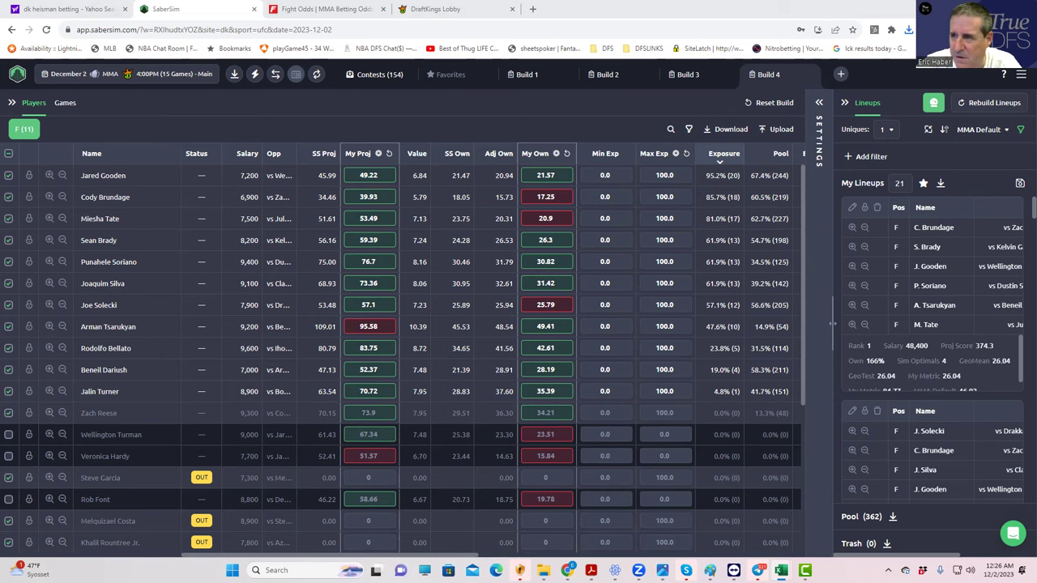
{"action": "key", "text": "alt+Tab"}
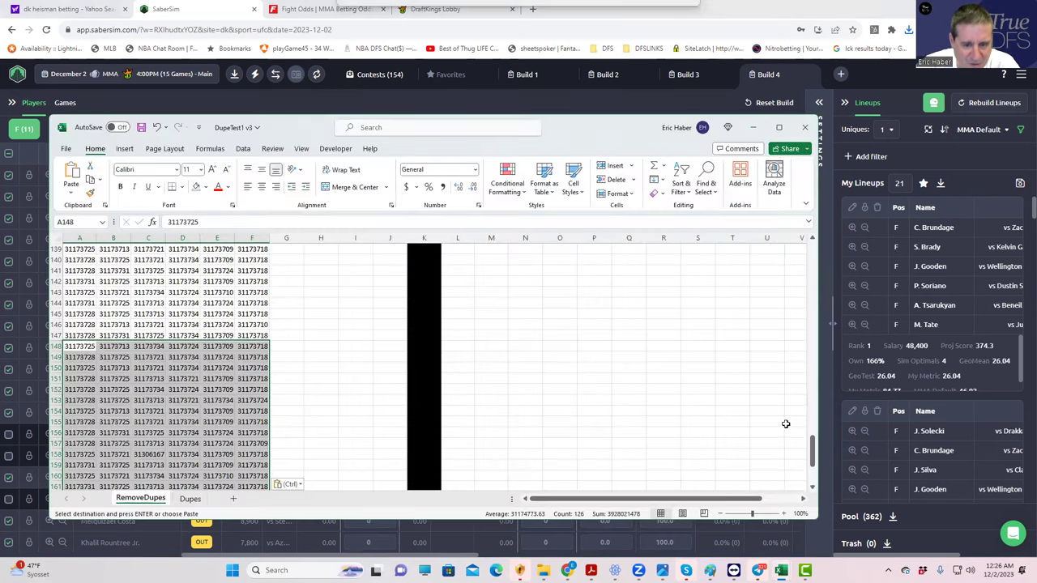
- Remove the duplicates from the extended list, and review the removed lineups and the full RemoveDupes list
{"action": "left_click_drag", "start_coordinate": [811, 451], "coordinate": [805, 209]}
{"action": "left_click", "coordinate": [491, 274]}
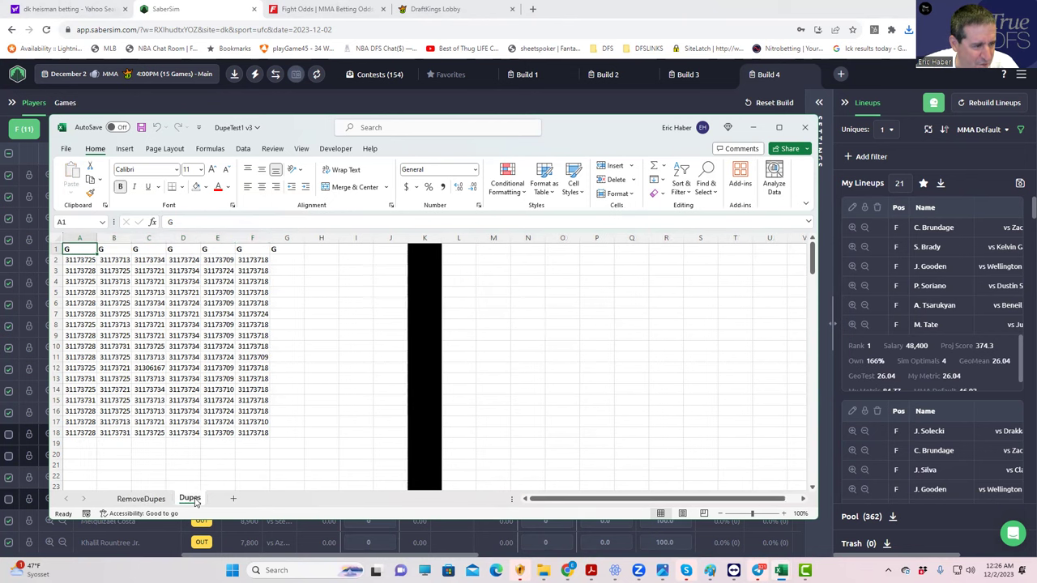
{"action": "scroll", "coordinate": [296, 437], "scroll_direction": "down", "scroll_amount": 20}
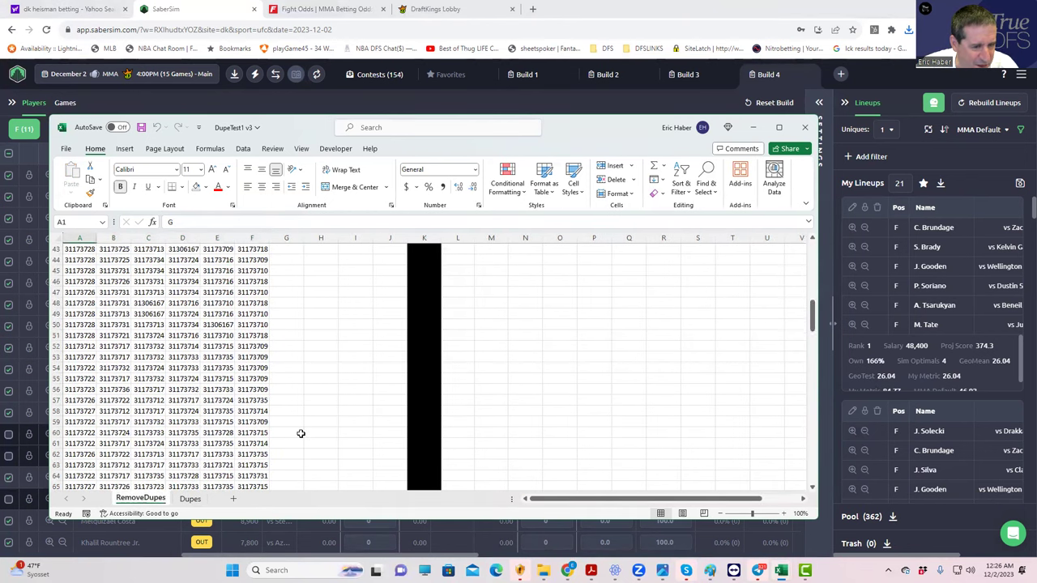
{"action": "scroll", "coordinate": [301, 433], "scroll_direction": "down", "scroll_amount": 18}
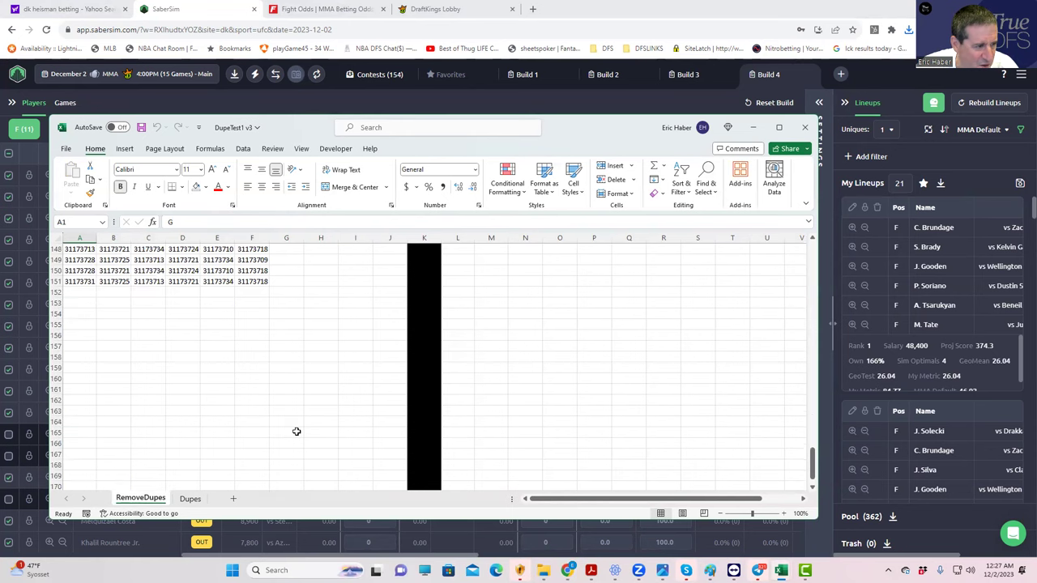
{"action": "scroll", "coordinate": [142, 332], "scroll_direction": "up", "scroll_amount": 20}
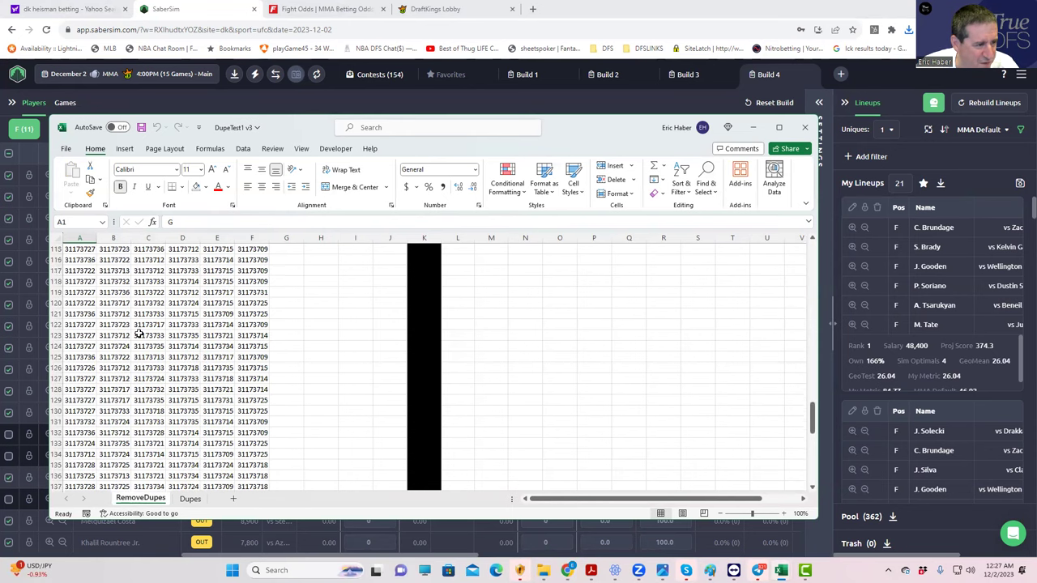
{"action": "scroll", "coordinate": [139, 334], "scroll_direction": "up", "scroll_amount": 20}
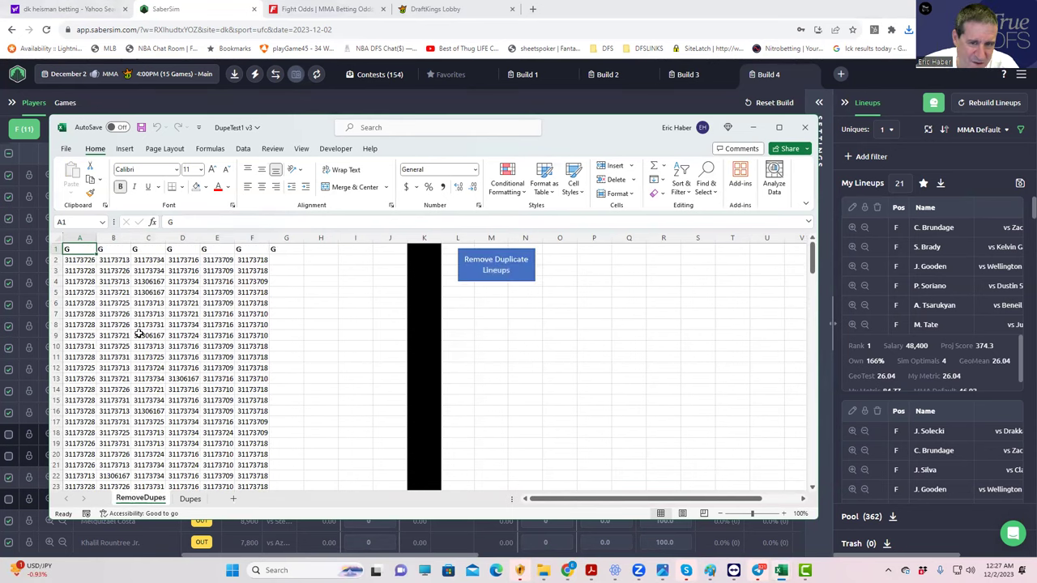
- Copy the lineups in A2:F151, and download the MMA Classic entries file for 12/02 4:00 pm from DraftKings' Edit Entries page
{"action": "left_click_drag", "start_coordinate": [75, 259], "coordinate": [263, 469]}
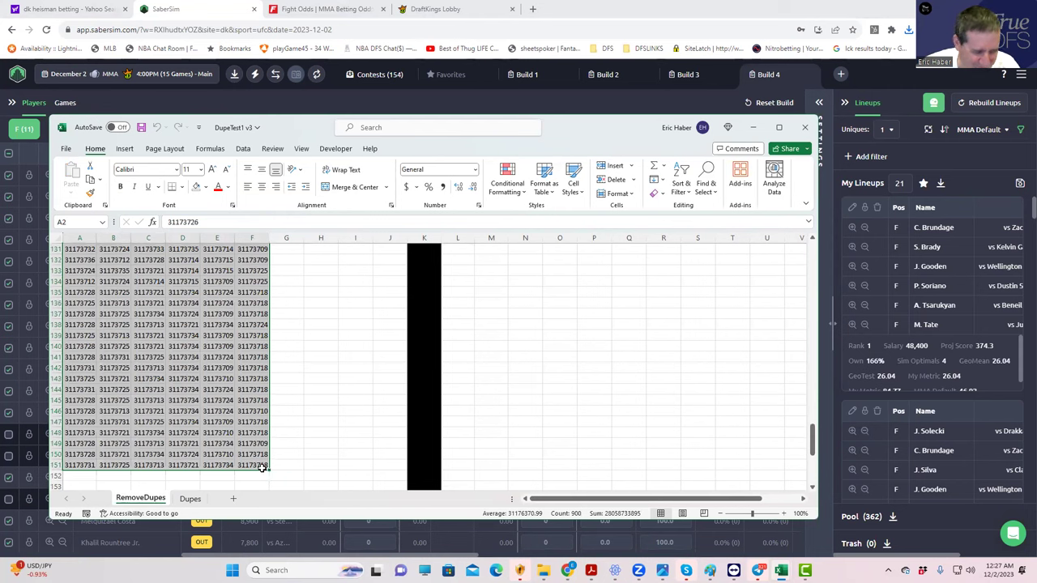
{"action": "key", "text": "ctrl+c"}
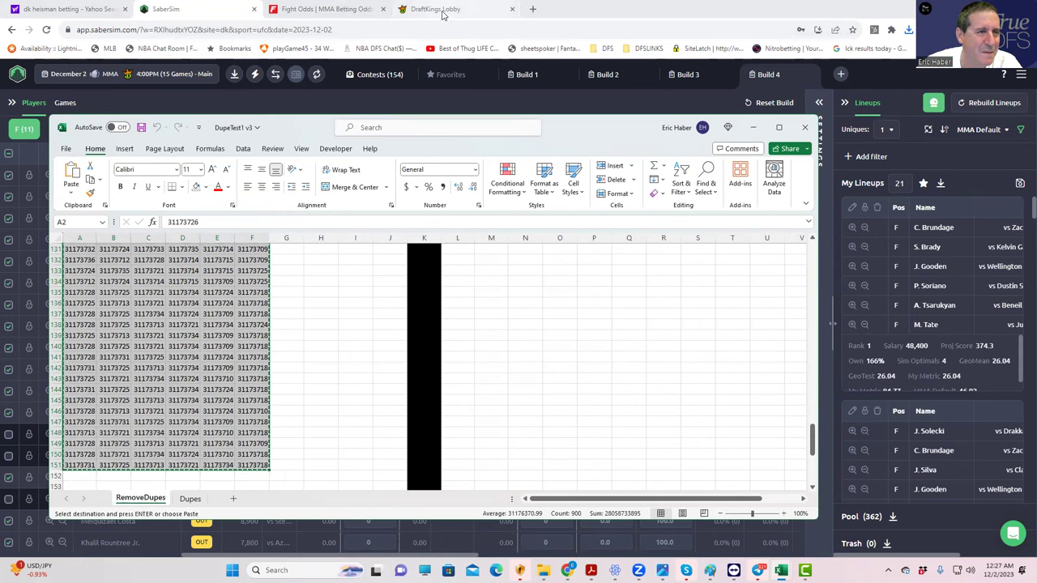
{"action": "key", "text": "alt+Tab"}
{"action": "left_click", "coordinate": [436, 9]}
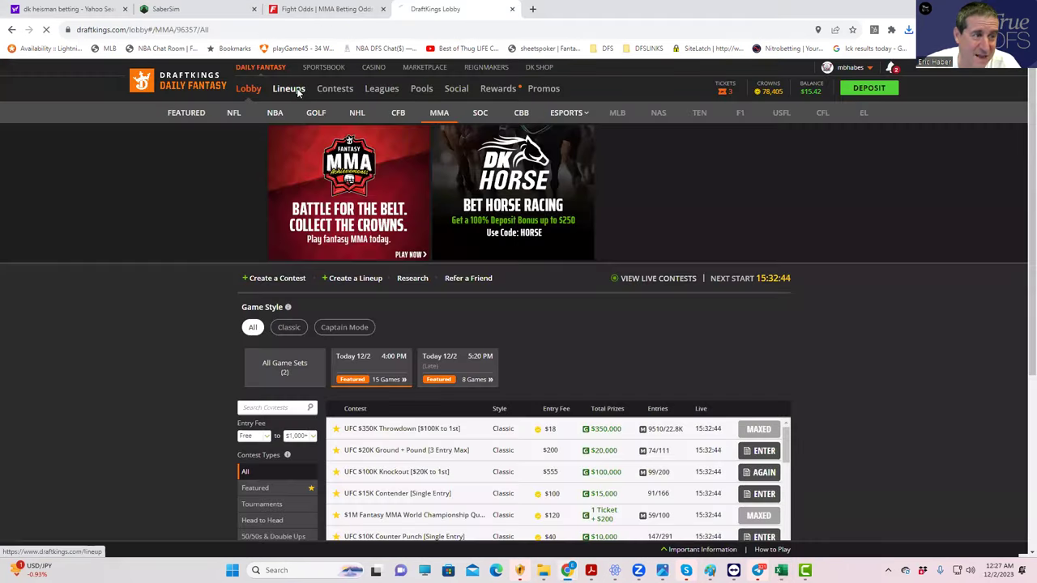
{"action": "left_click", "coordinate": [290, 89]}
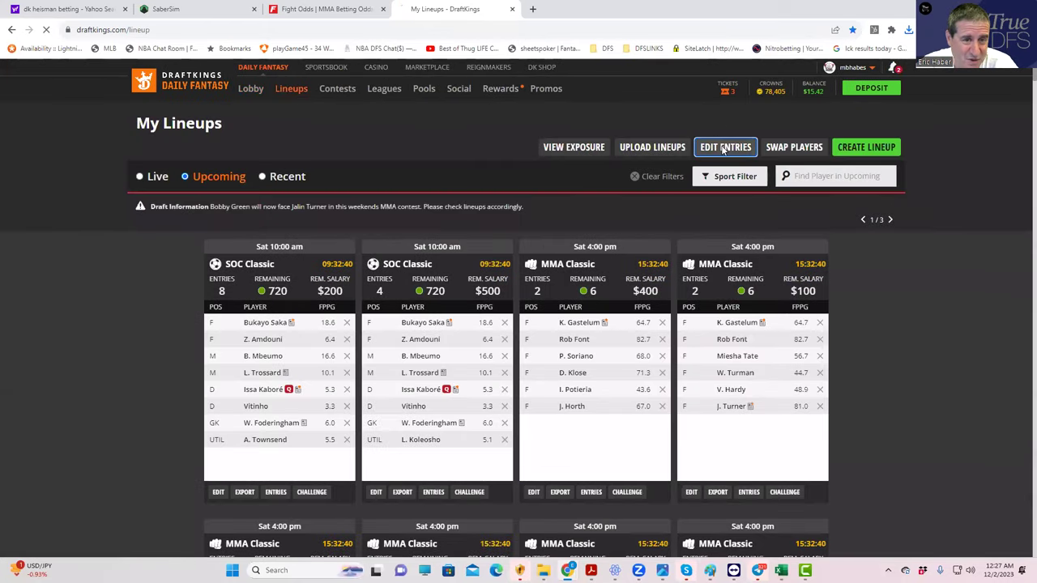
{"action": "left_click", "coordinate": [720, 149]}
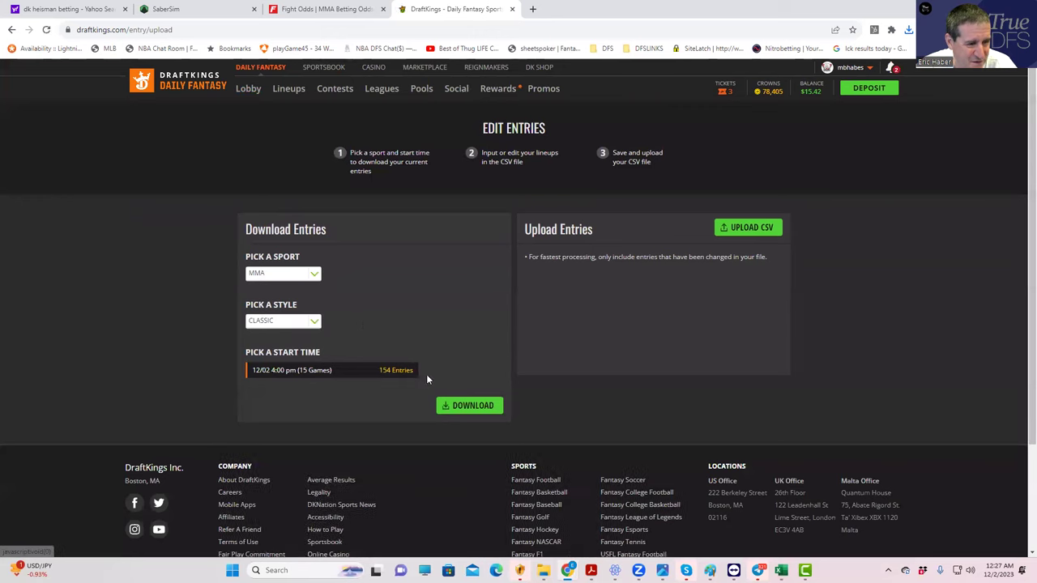
{"action": "left_click", "coordinate": [450, 404]}
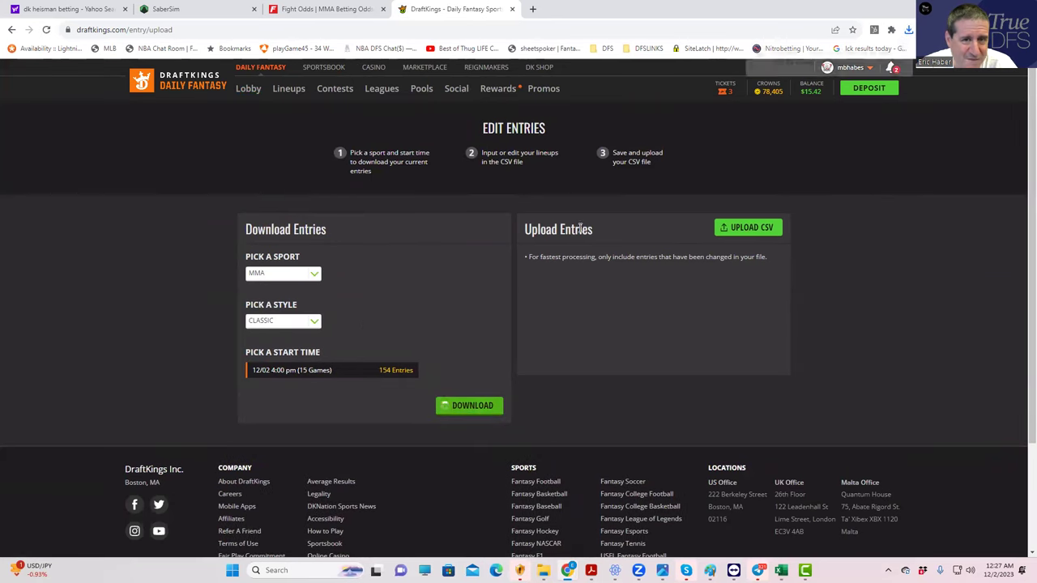
- Open the downloaded DKEntries file and paste the copied lineups over the existing ones, starting at E2
{"action": "left_click", "coordinate": [801, 53]}
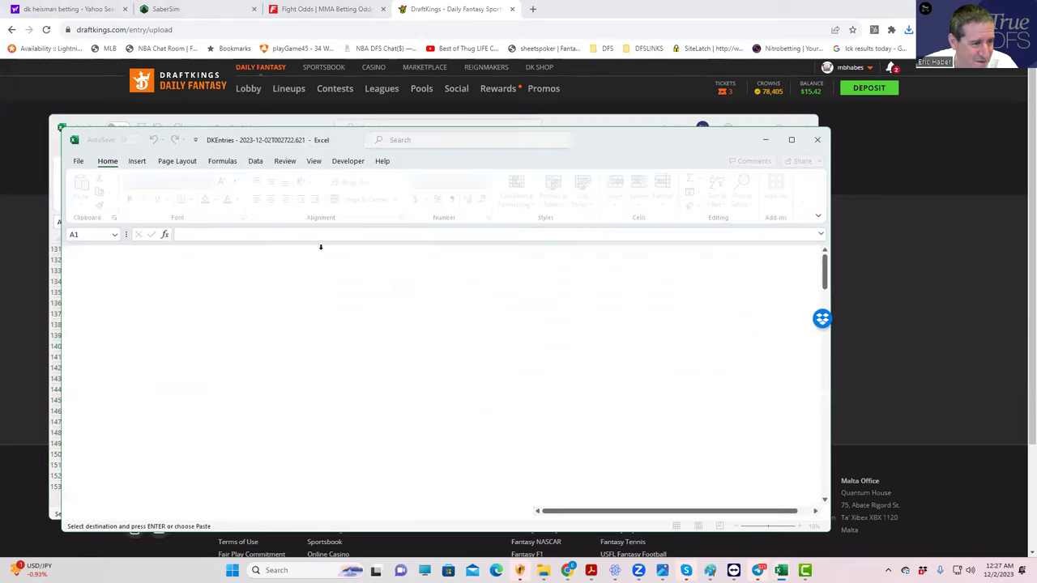
{"action": "left_click", "coordinate": [223, 272]}
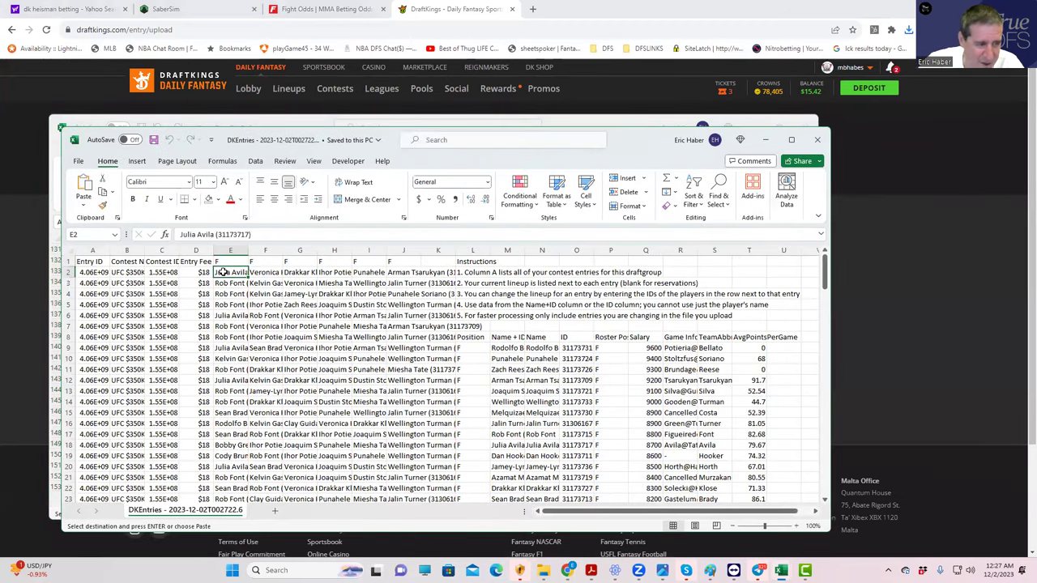
{"action": "key", "text": "ctrl+v"}
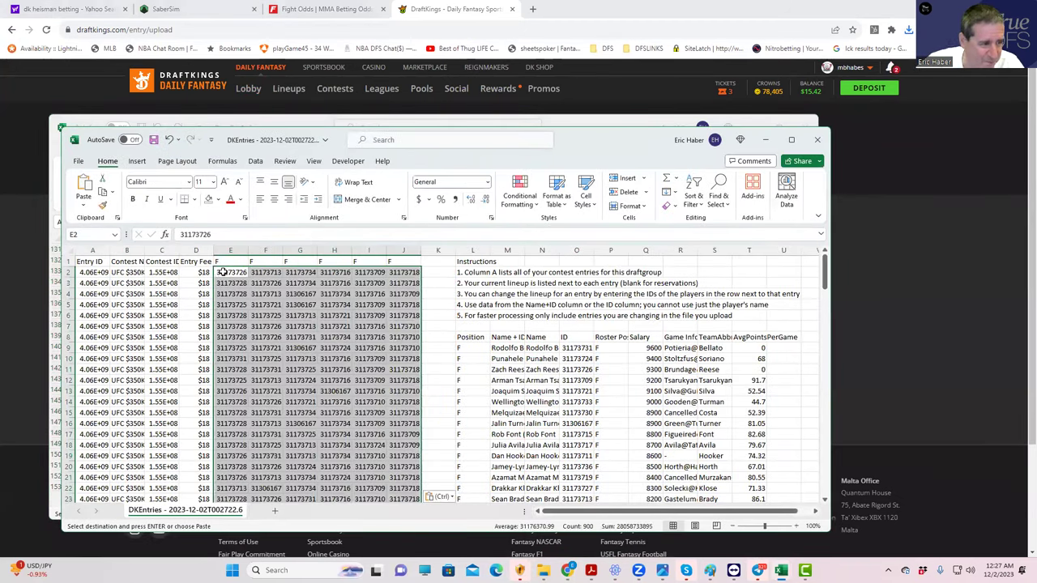
{"action": "left_click", "coordinate": [793, 140]}
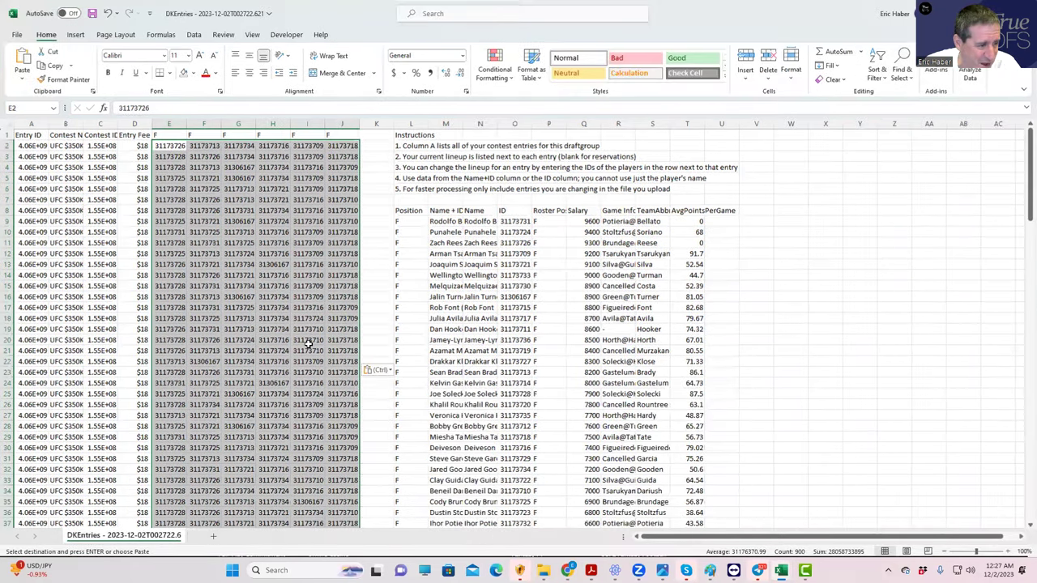
- Copy the first five lineups, E2:J6, and paste them over the old lineups of the last entries, starting at E152
{"action": "scroll", "coordinate": [308, 345], "scroll_direction": "down", "scroll_amount": 20}
{"action": "scroll", "coordinate": [309, 344], "scroll_direction": "down", "scroll_amount": 10}
{"action": "scroll", "coordinate": [309, 344], "scroll_direction": "up", "scroll_amount": 20}
{"action": "scroll", "coordinate": [309, 344], "scroll_direction": "up", "scroll_amount": 16}
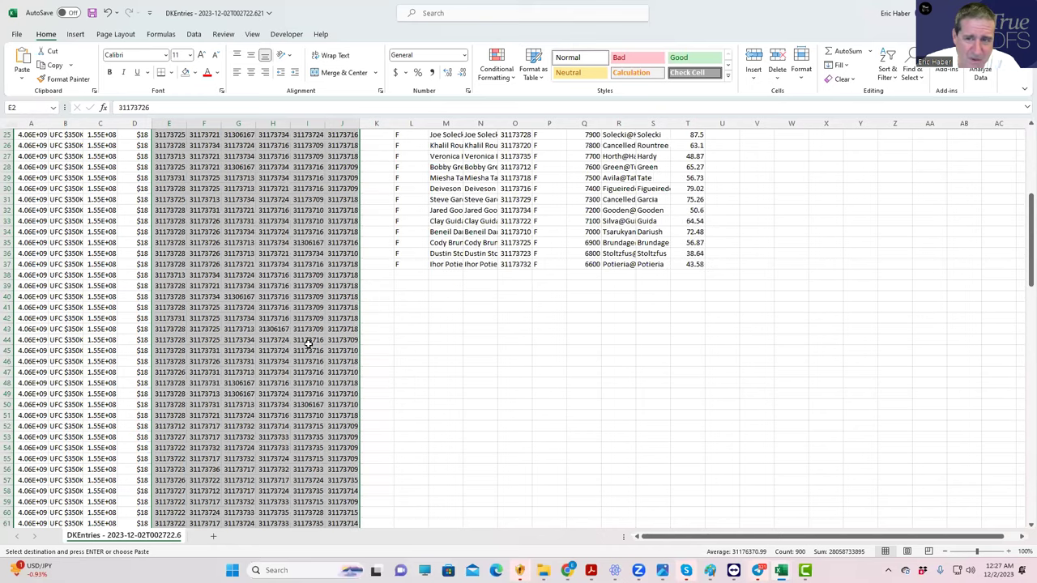
{"action": "left_click_drag", "start_coordinate": [209, 243], "coordinate": [212, 225]}
{"action": "key", "text": "ctrl+v"}
{"action": "left_click_drag", "start_coordinate": [163, 145], "coordinate": [345, 186]}
{"action": "key", "text": "ctrl+c"}
{"action": "scroll", "coordinate": [169, 418], "scroll_direction": "down", "scroll_amount": 11}
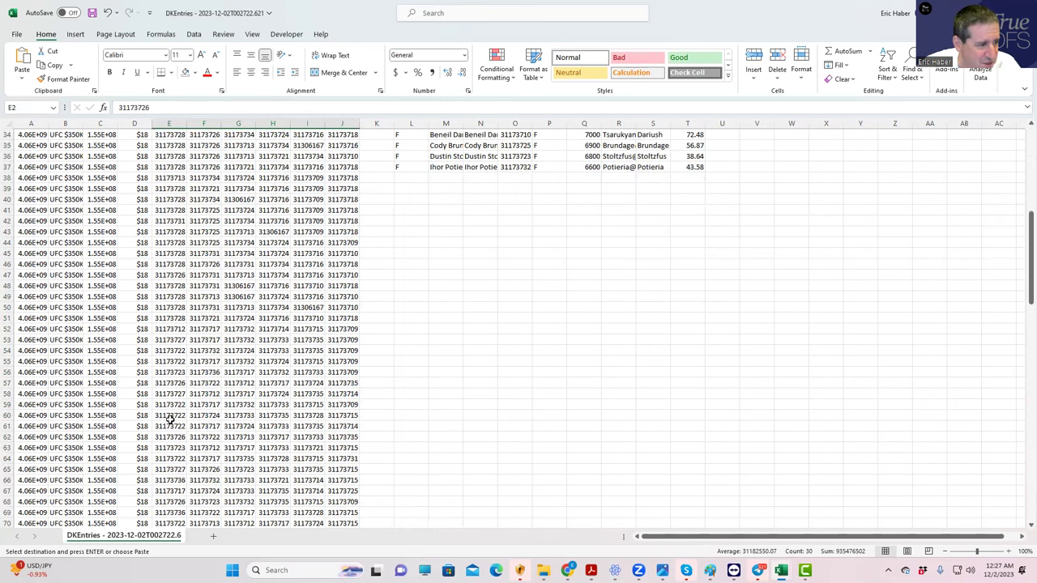
{"action": "scroll", "coordinate": [170, 418], "scroll_direction": "down", "scroll_amount": 20}
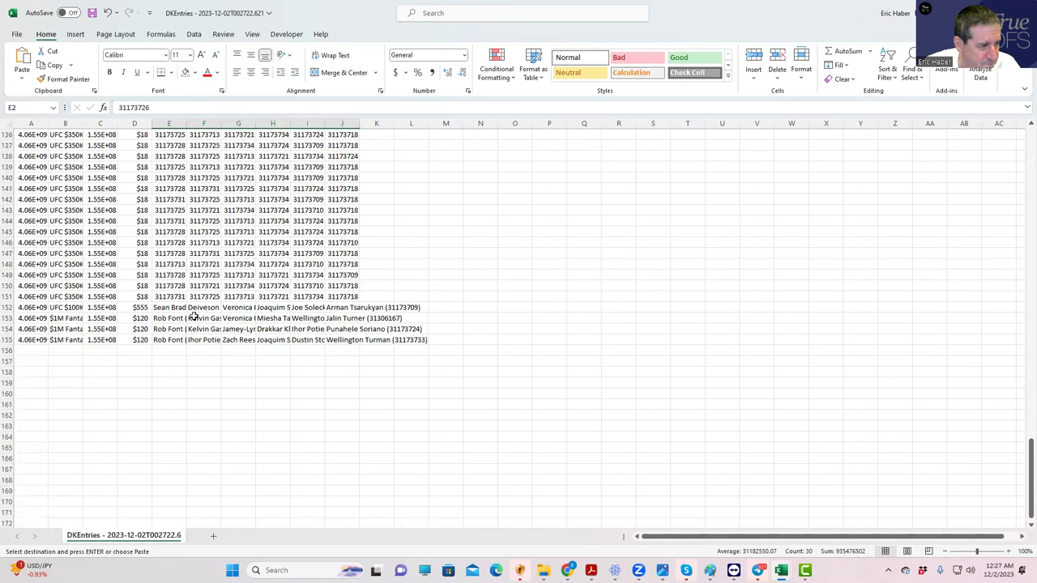
{"action": "left_click", "coordinate": [177, 308]}
{"action": "key", "text": "ctrl+v"}
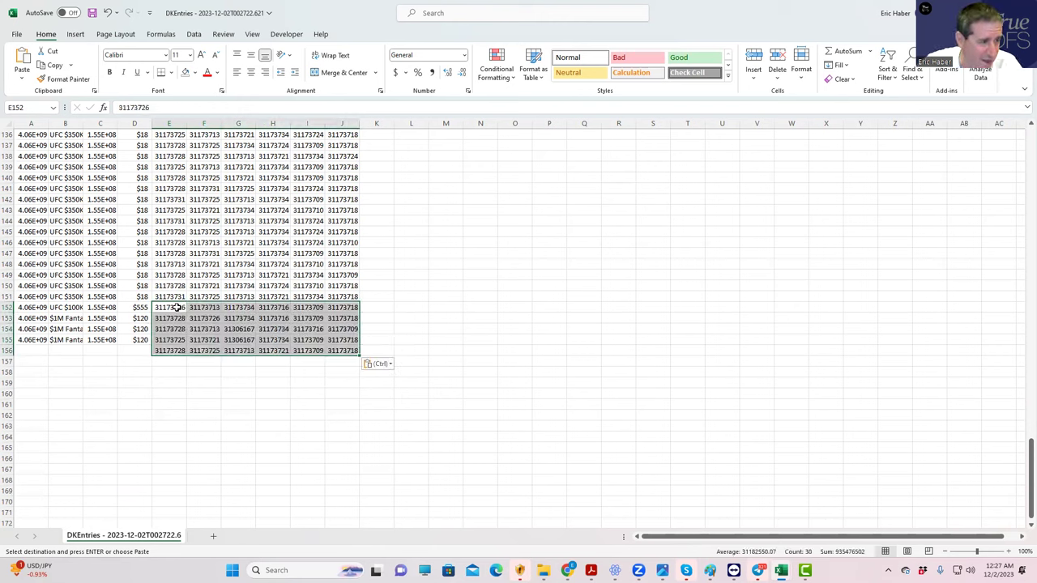
- Clear the surplus lineup in E156:J156, then save and close the DKEntries file
{"action": "left_click_drag", "start_coordinate": [162, 350], "coordinate": [356, 358]}
{"action": "key", "text": "Delete"}
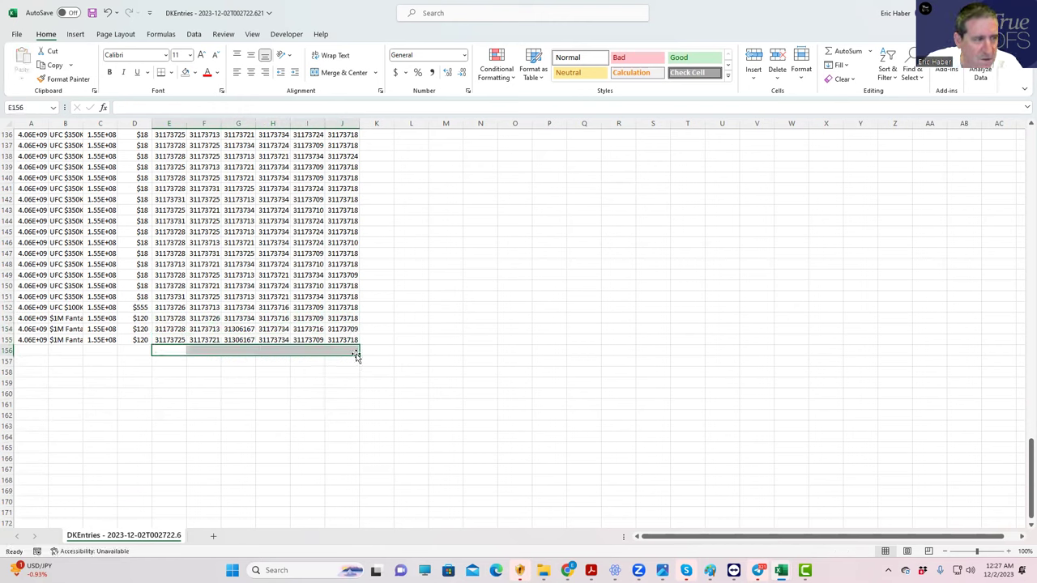
{"action": "left_click", "coordinate": [529, 276]}
{"action": "left_click", "coordinate": [92, 13]}
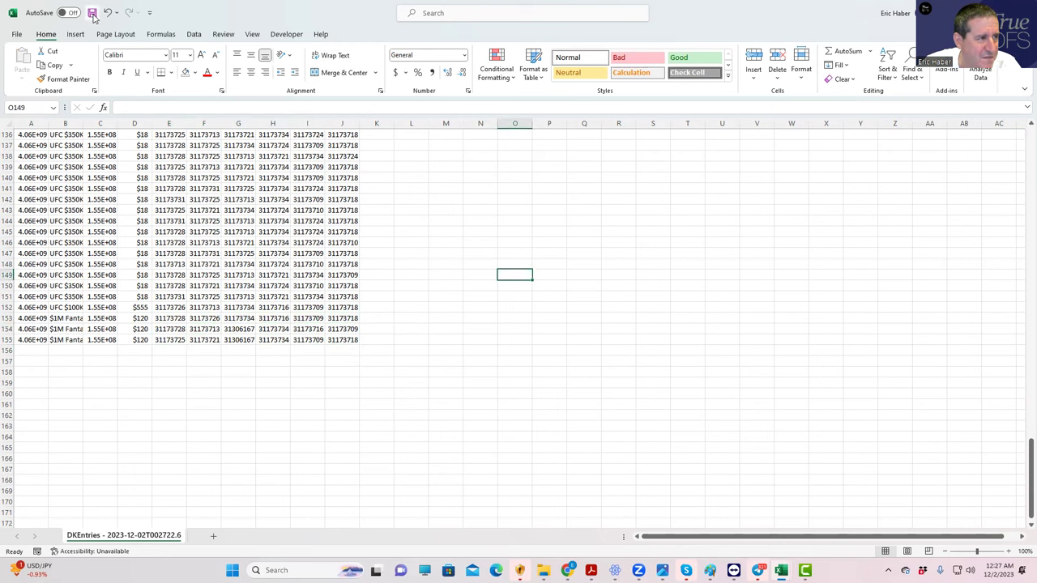
{"action": "key", "text": "alt+F4"}
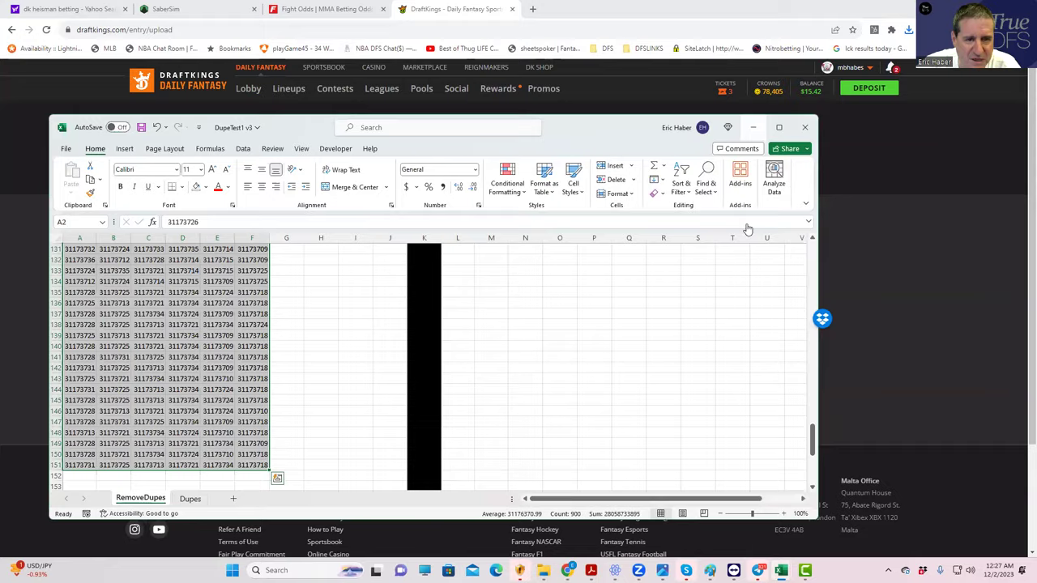
- Upload the edited file DKEntries - 2023-12-02T002722.621 from the Downloads folder to DraftKings' Edit Entries page
{"action": "left_click", "coordinate": [745, 227]}
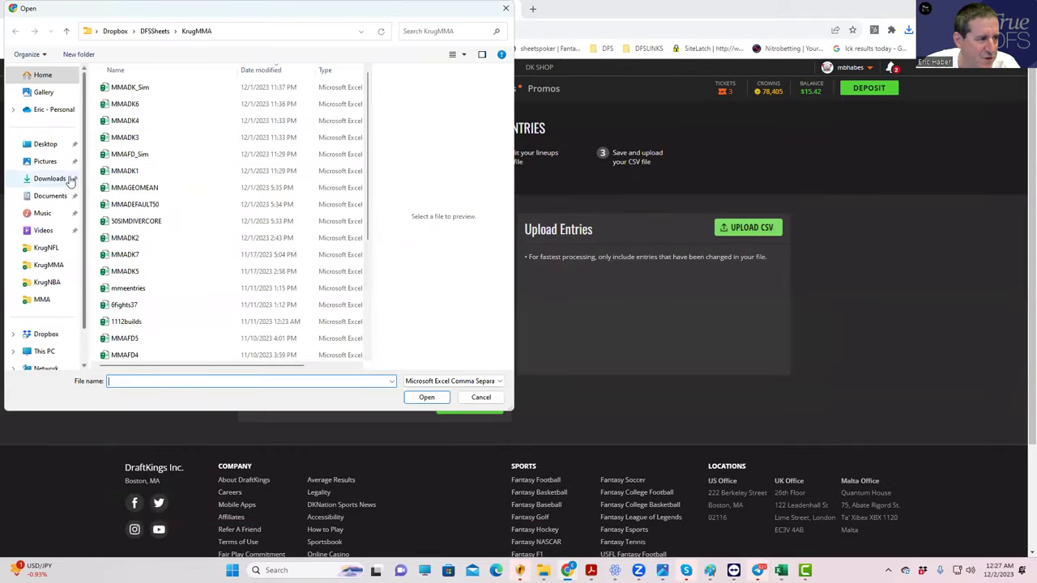
{"action": "left_click", "coordinate": [65, 180]}
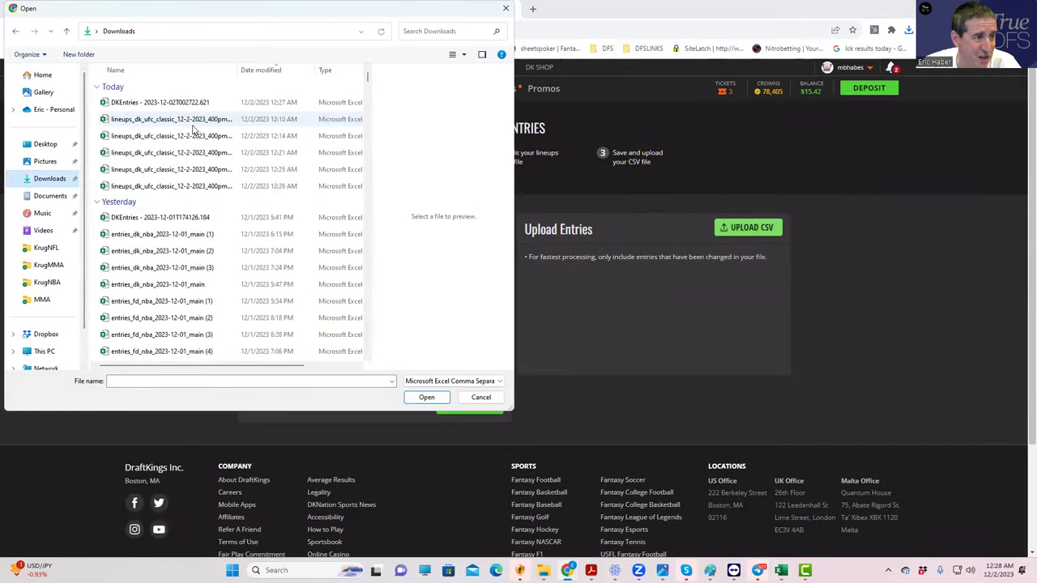
{"action": "left_click", "coordinate": [170, 102]}
{"action": "left_click", "coordinate": [427, 397]}
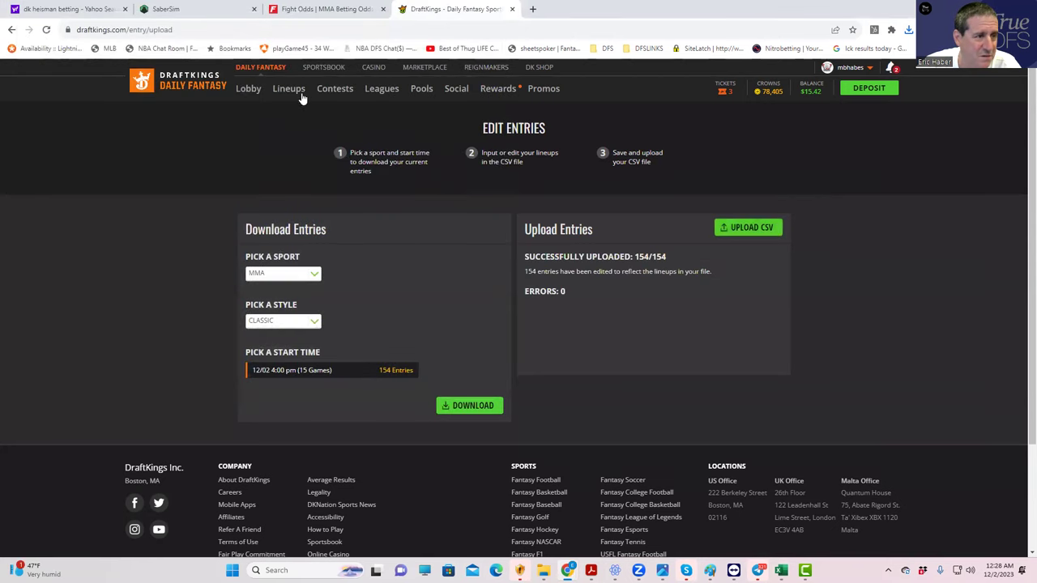
- Open the My Lineups page and look through the upcoming MMA Classic lineups
{"action": "left_click", "coordinate": [288, 88]}
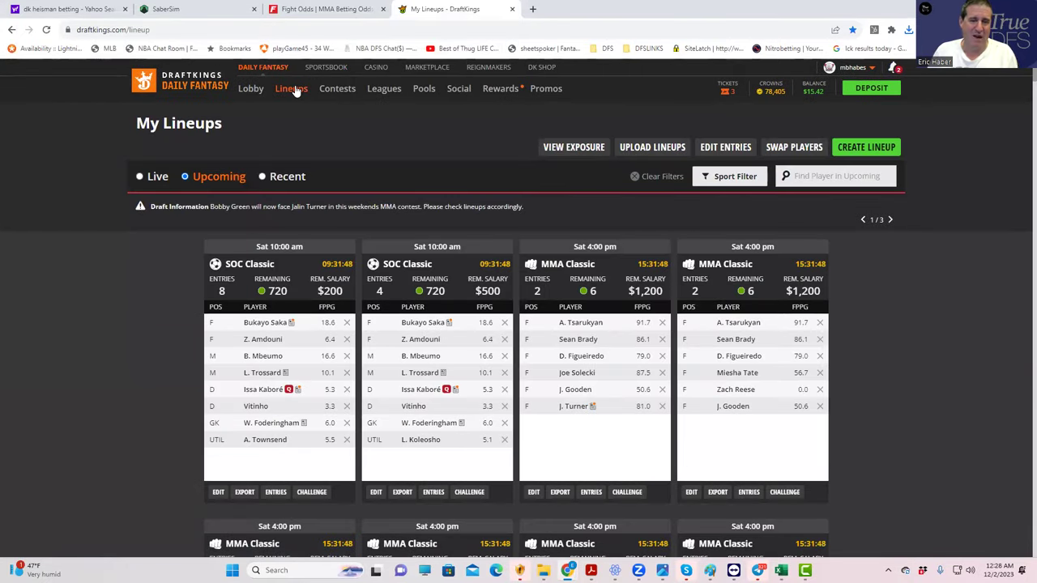
{"action": "scroll", "coordinate": [727, 400], "scroll_direction": "down", "scroll_amount": 3}
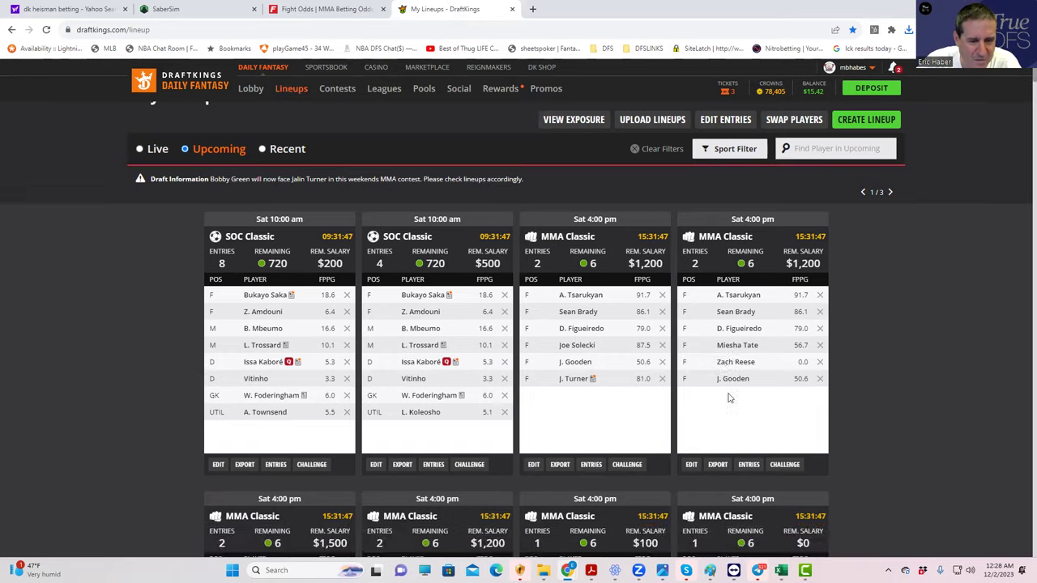
{"action": "scroll", "coordinate": [727, 397], "scroll_direction": "up", "scroll_amount": 2}
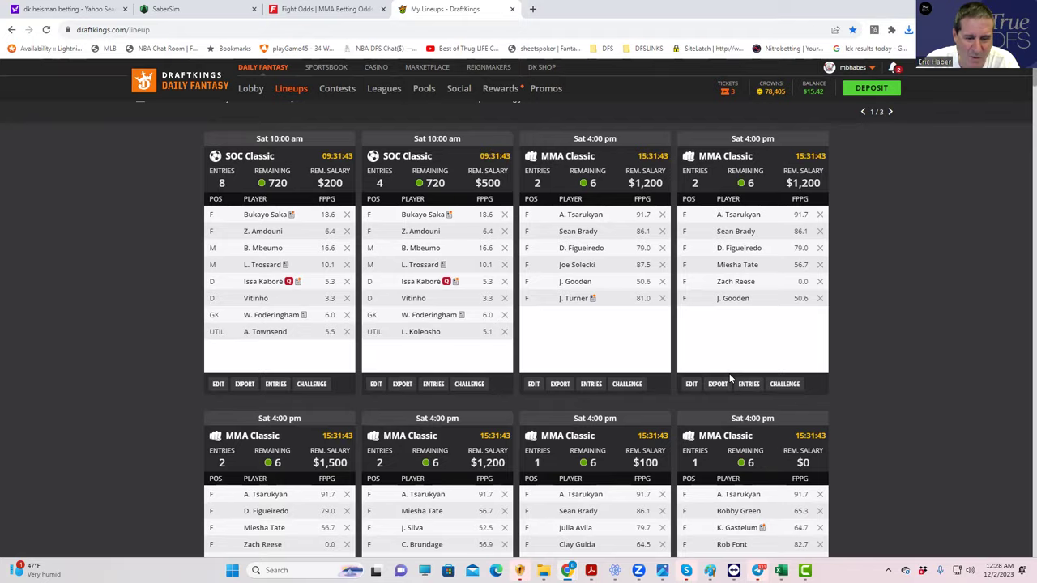
{"action": "scroll", "coordinate": [729, 379], "scroll_direction": "down", "scroll_amount": 8}
{"action": "scroll", "coordinate": [739, 484], "scroll_direction": "down", "scroll_amount": 8}
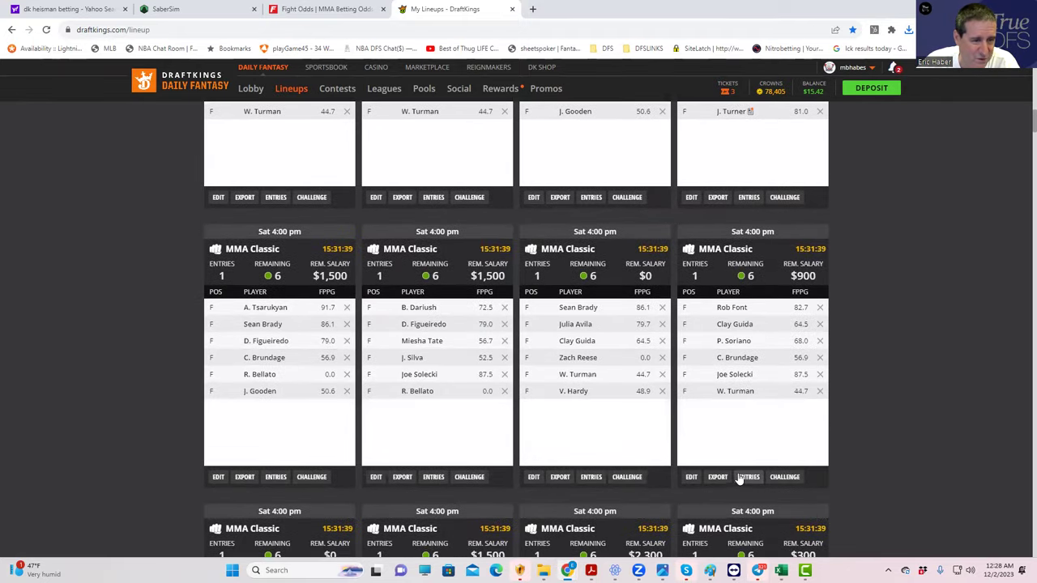
{"action": "scroll", "coordinate": [739, 478], "scroll_direction": "down", "scroll_amount": 10}
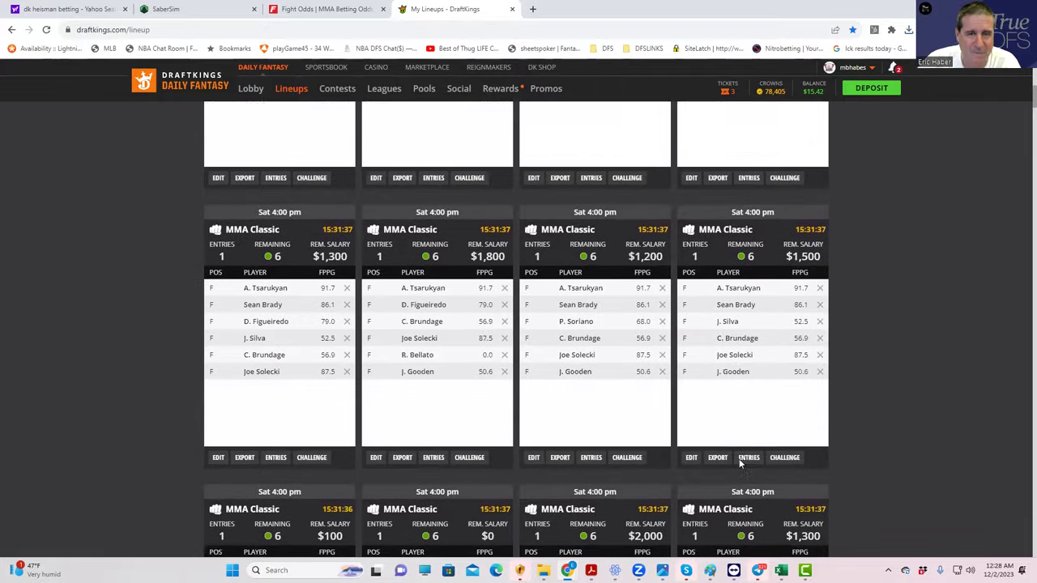
{"action": "scroll", "coordinate": [739, 464], "scroll_direction": "up", "scroll_amount": 20}
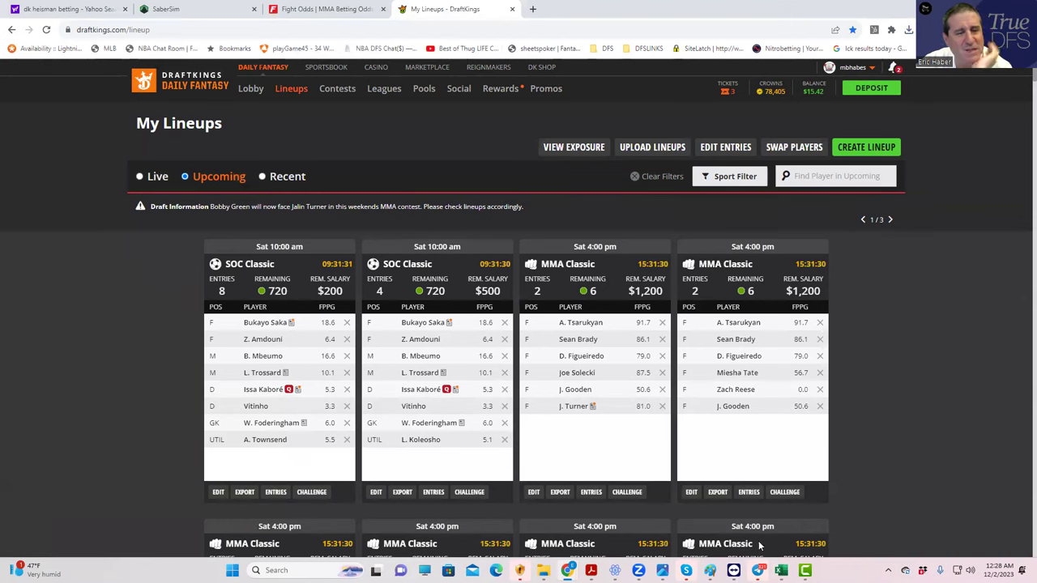
- Return to Build 1 in SaberSim and set the number of My Lineups to 150
{"action": "left_click", "coordinate": [200, 8]}
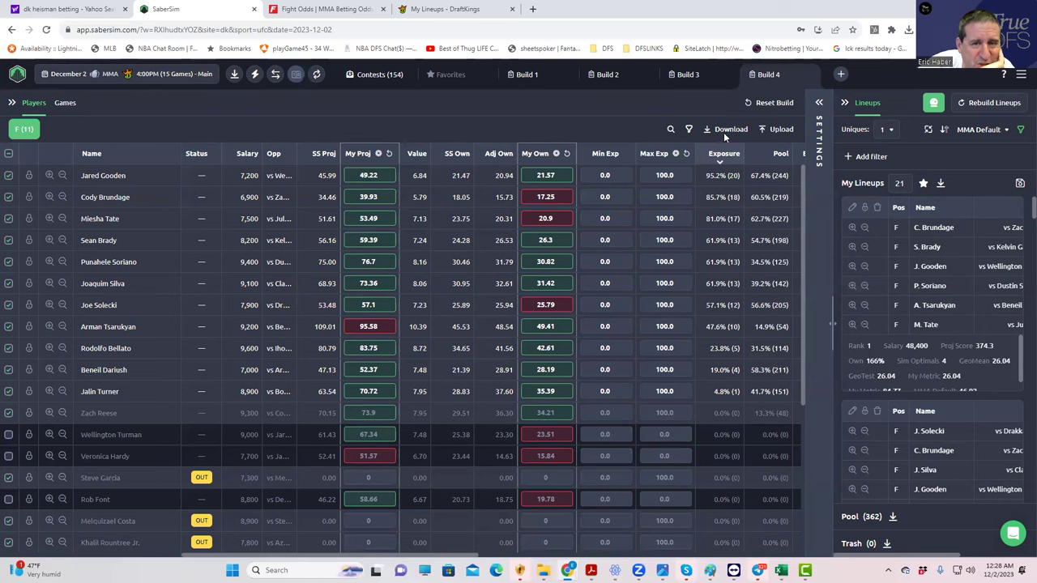
{"action": "left_click", "coordinate": [698, 78]}
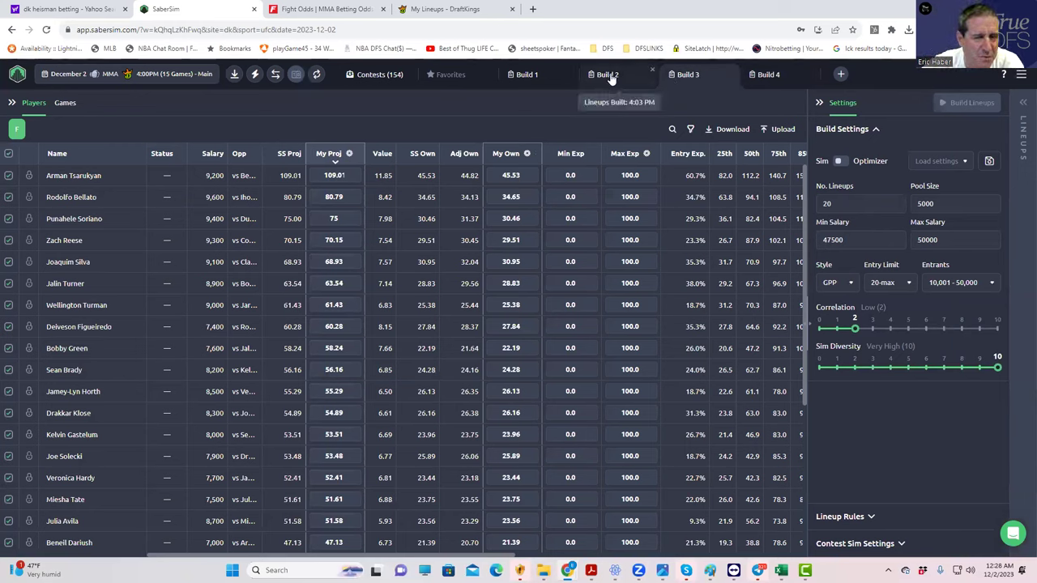
{"action": "left_click", "coordinate": [529, 74]}
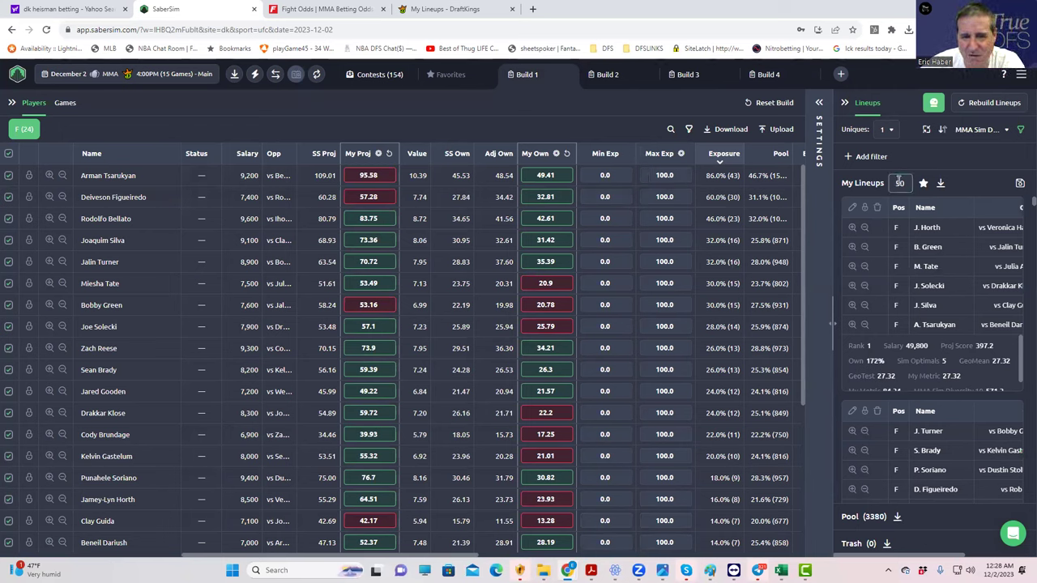
{"action": "key", "text": "BackSpace"}
{"action": "key", "text": "BackSpace"}
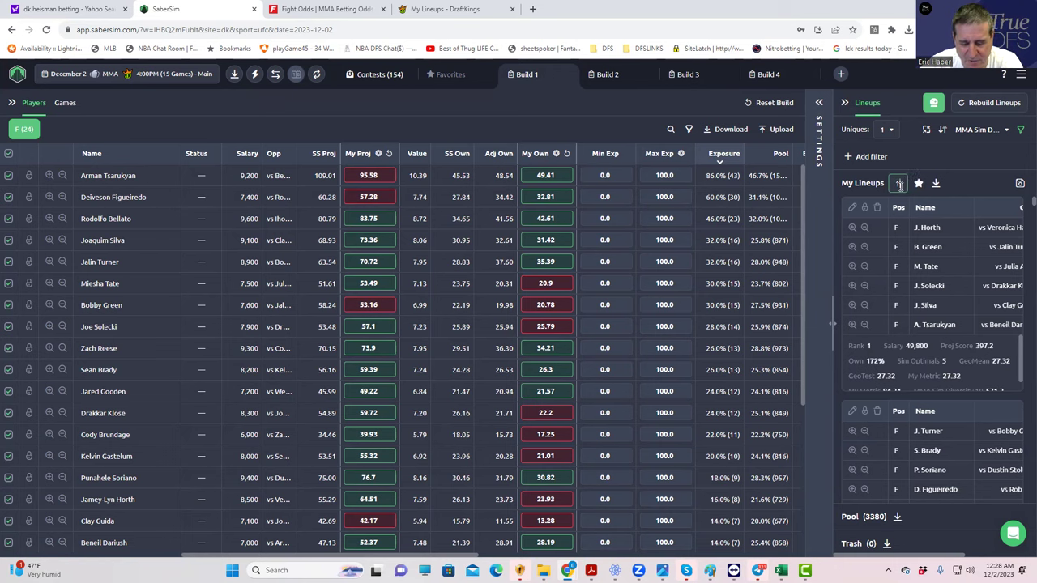
{"action": "type", "text": "150"}
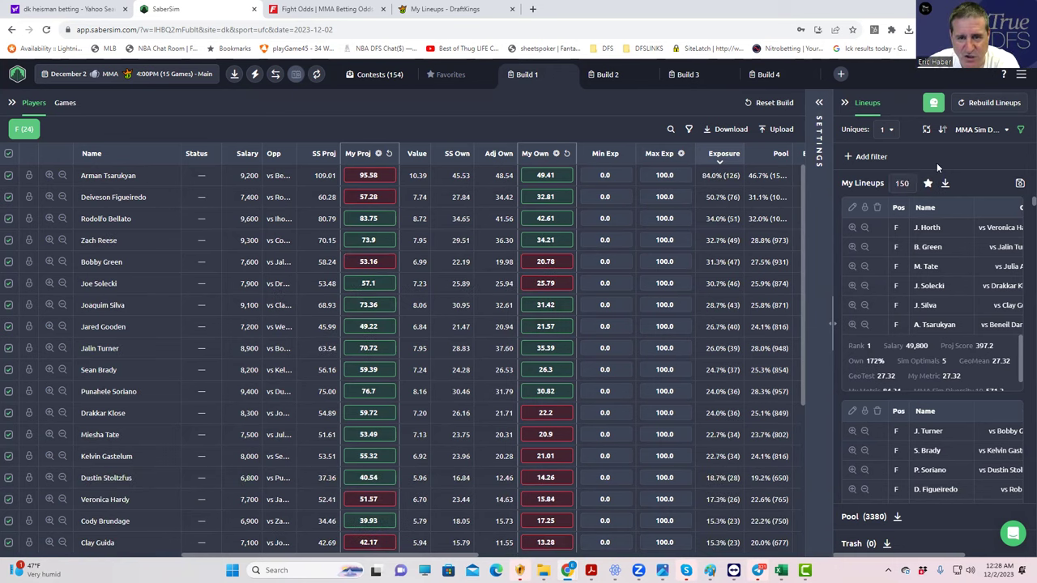
- Review Build 1's build settings and the contests selected in its Contest Sim Settings
{"action": "left_click", "coordinate": [817, 101]}
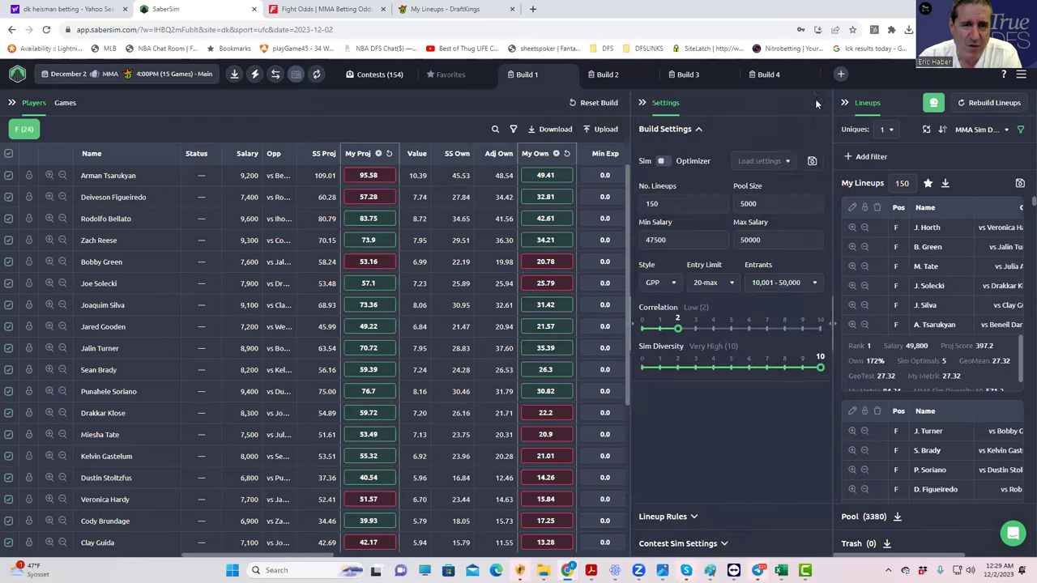
{"action": "left_click", "coordinate": [713, 543]}
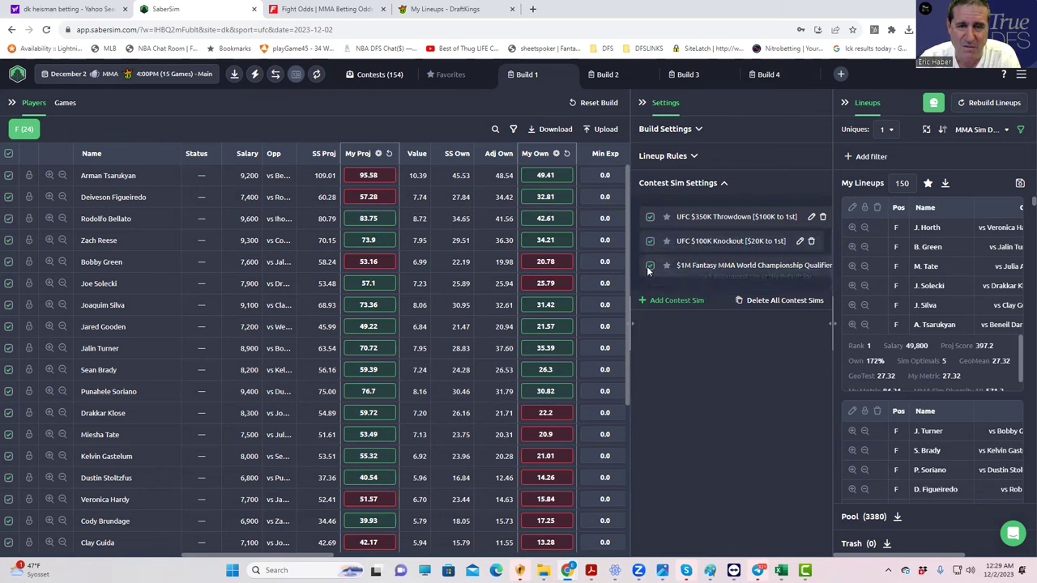
{"action": "left_click", "coordinate": [933, 103]}
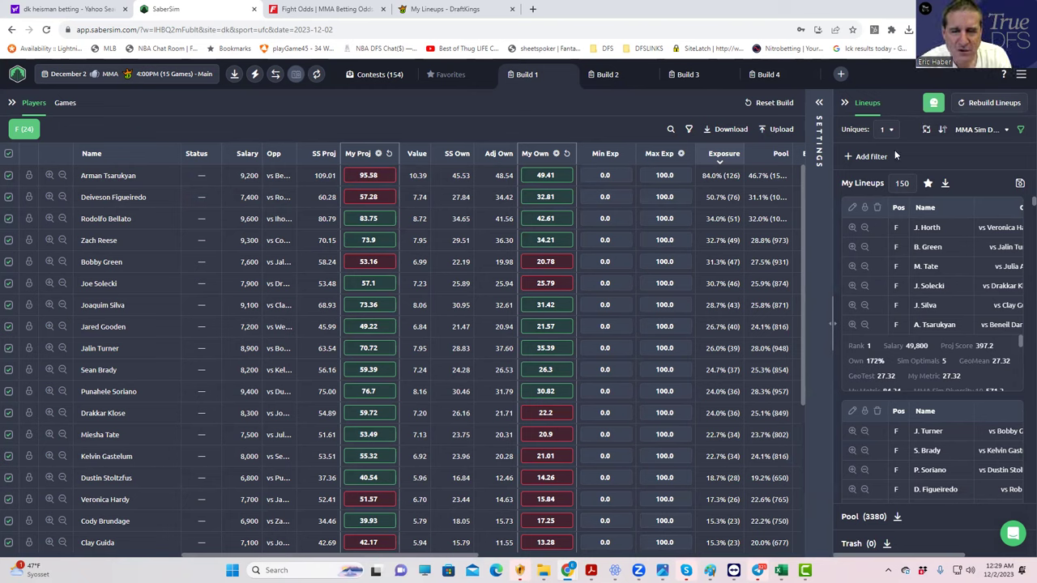
- Compare the player exposures when sorting the lineups by the UFC $350K Throwdown's RAROI and by MMA Sim Diversity 10
{"action": "left_click", "coordinate": [994, 132]}
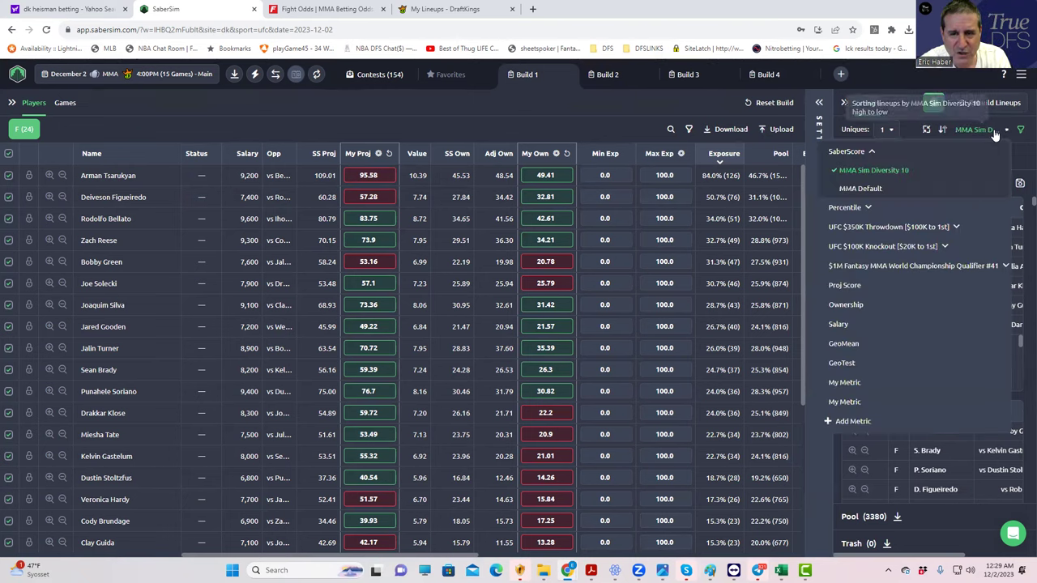
{"action": "left_click", "coordinate": [922, 229]}
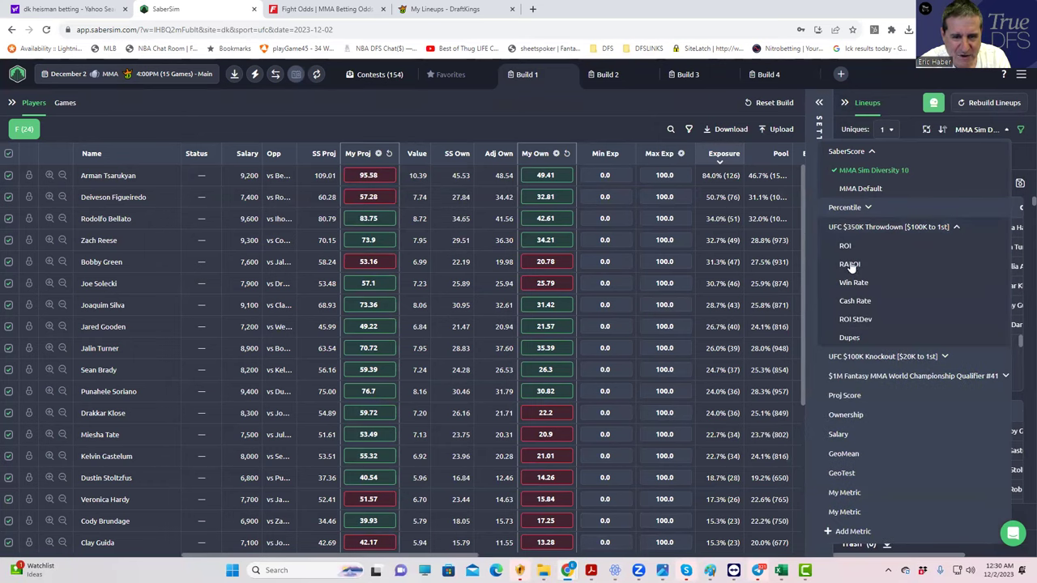
{"action": "left_click", "coordinate": [850, 264]}
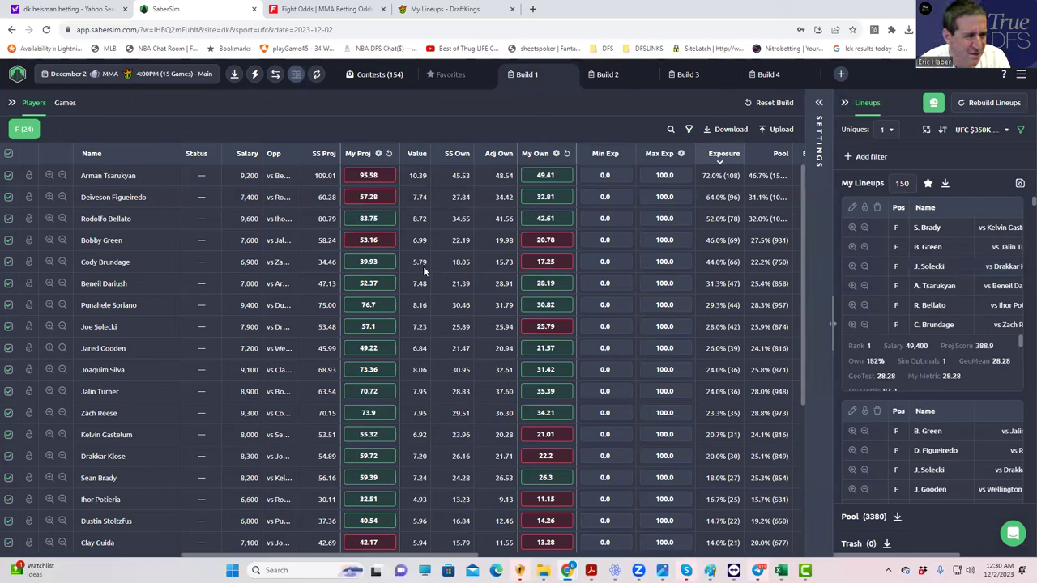
{"action": "left_click", "coordinate": [976, 131]}
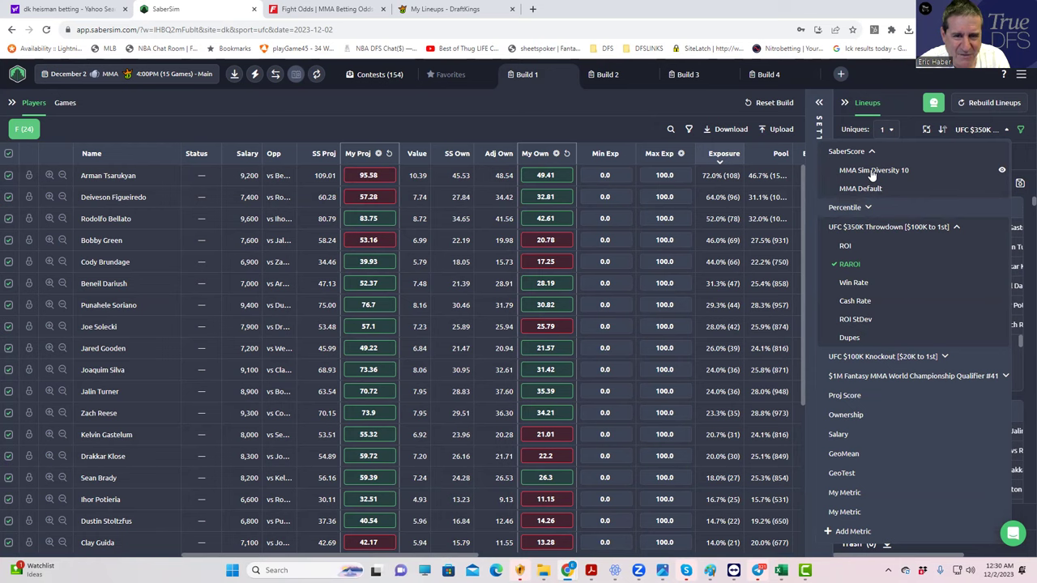
{"action": "left_click", "coordinate": [871, 171]}
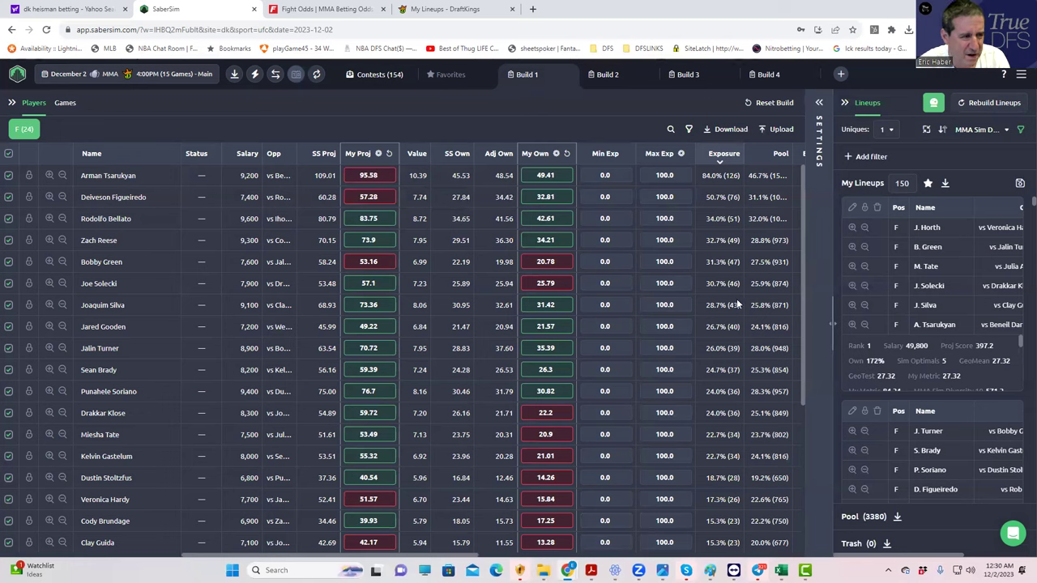
{"action": "left_click", "coordinate": [979, 131]}
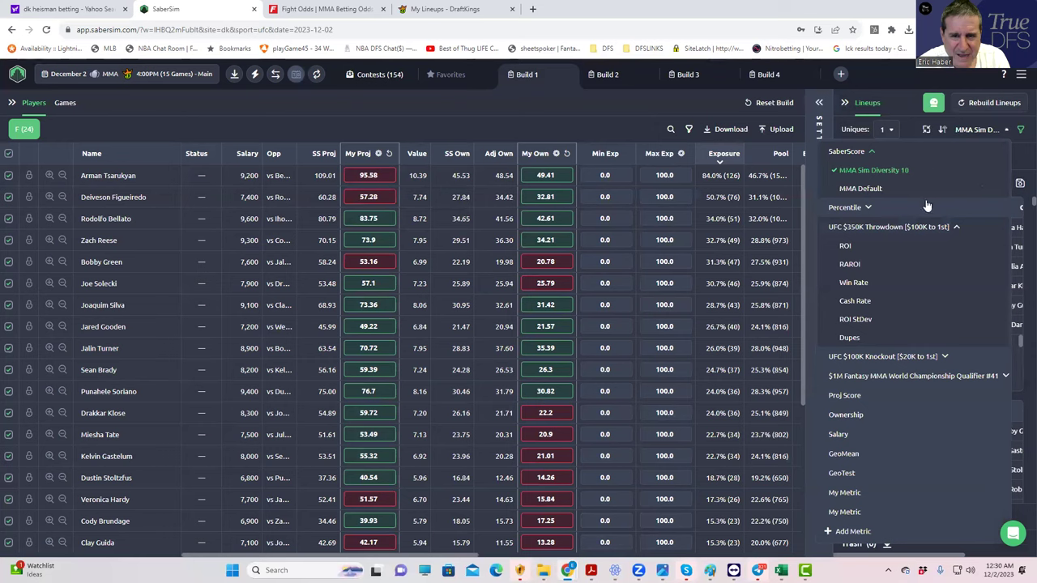
{"action": "left_click", "coordinate": [849, 266]}
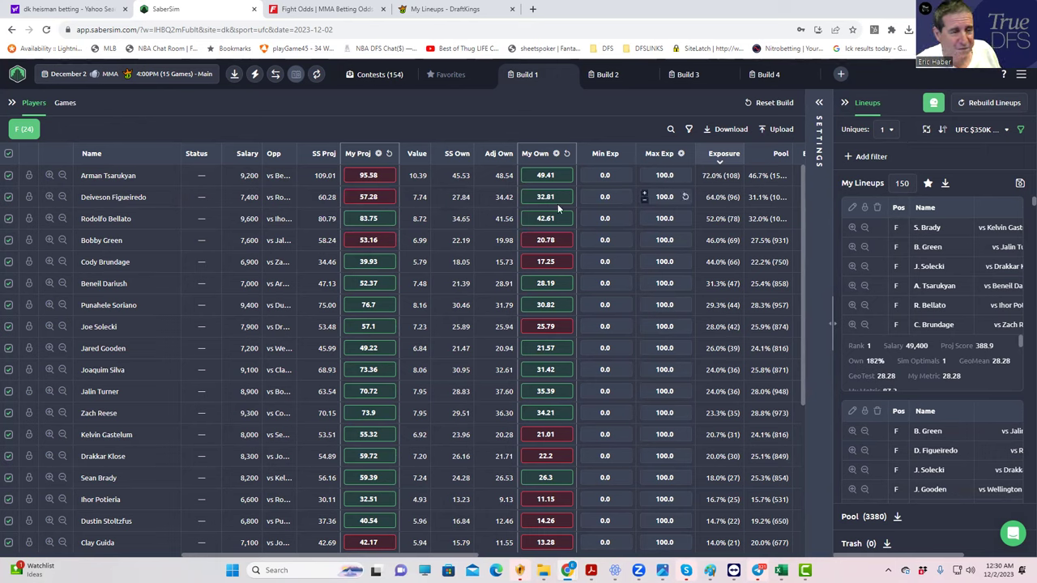
- Sort the lineups by RAROI for the $1M Fantasy MMA World Championship Qualifier #41 and review the top-ranked ones
{"action": "left_click", "coordinate": [993, 134]}
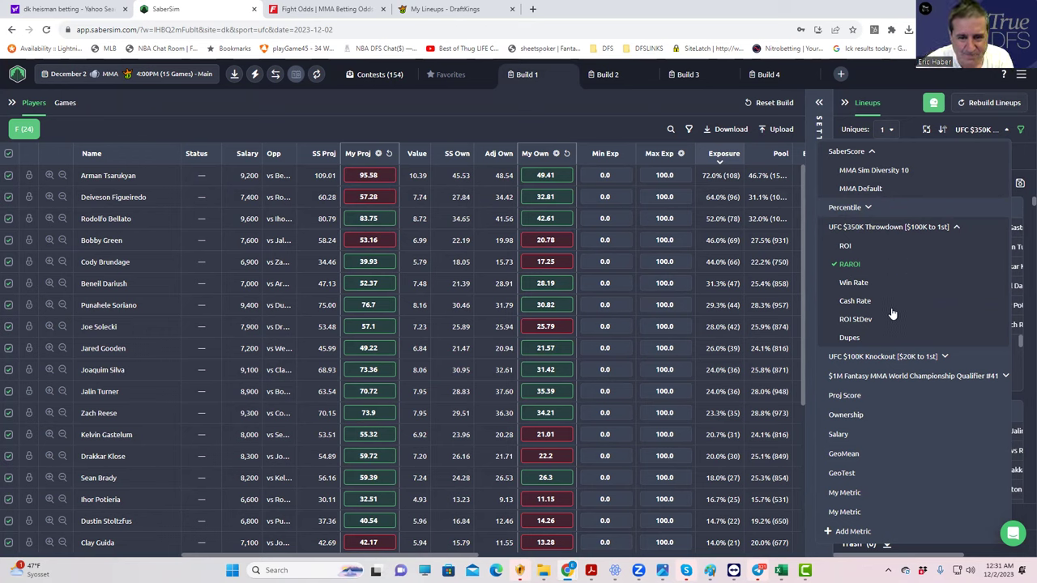
{"action": "left_click", "coordinate": [914, 378]}
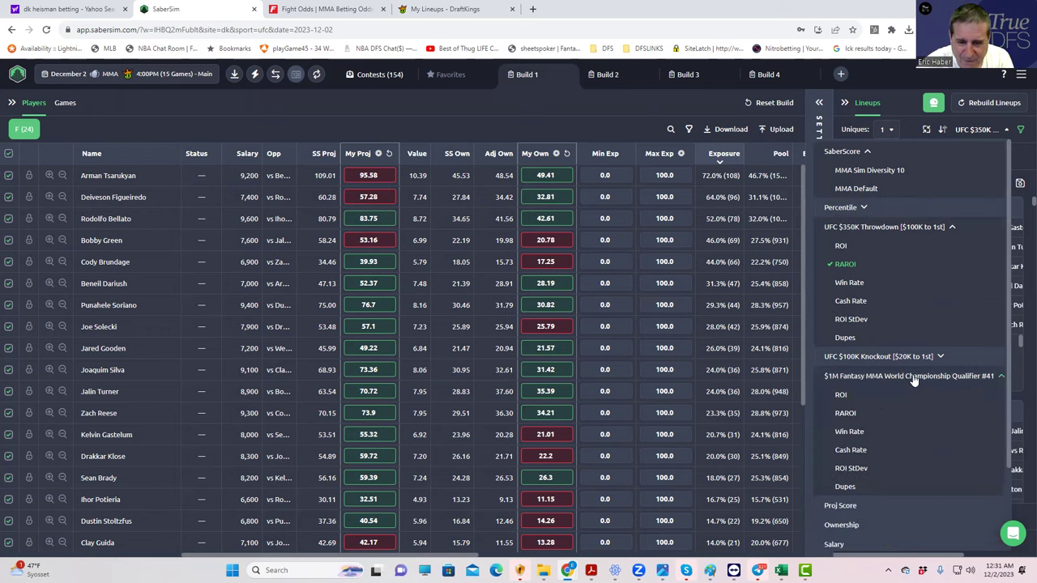
{"action": "left_click", "coordinate": [845, 415]}
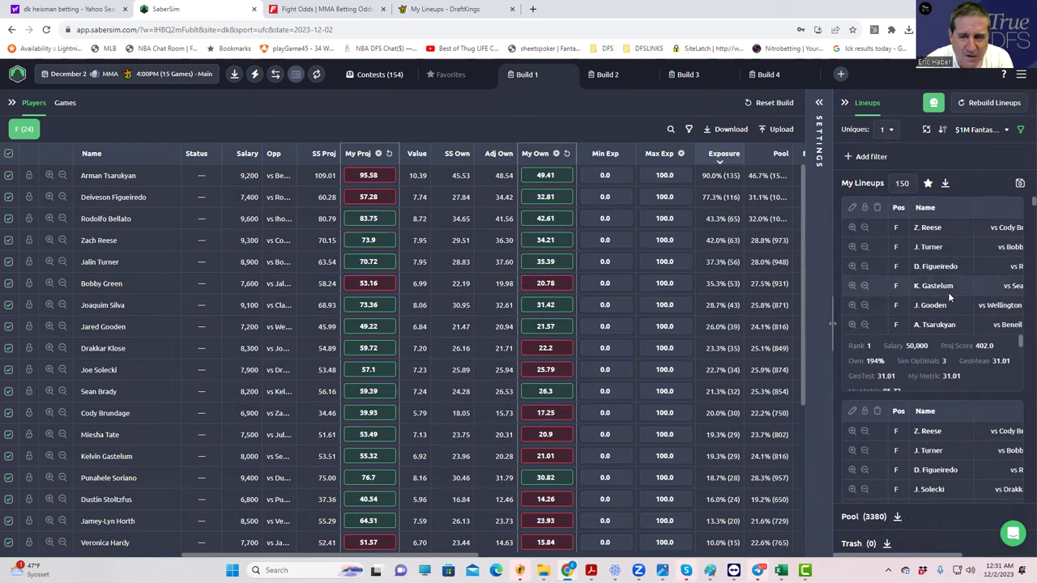
{"action": "scroll", "coordinate": [954, 418], "scroll_direction": "down", "scroll_amount": 2}
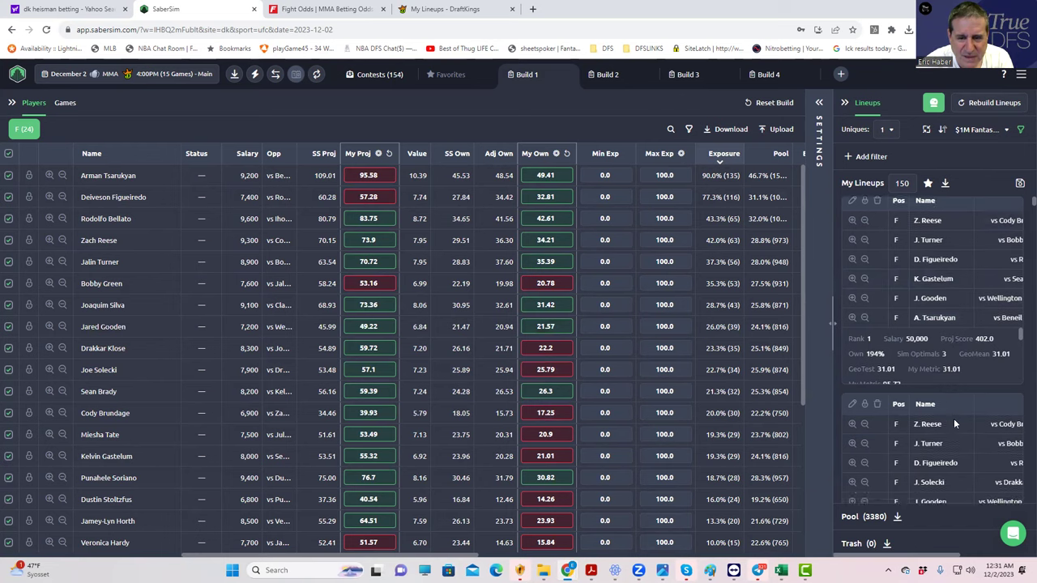
{"action": "scroll", "coordinate": [964, 423], "scroll_direction": "down", "scroll_amount": 1}
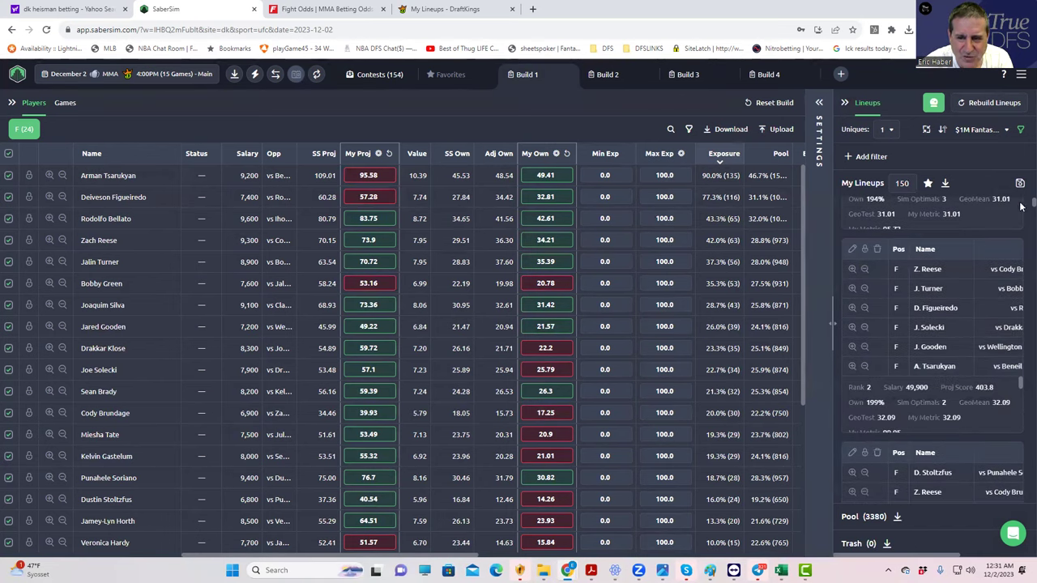
{"action": "scroll", "coordinate": [1022, 206], "scroll_direction": "up", "scroll_amount": 3}
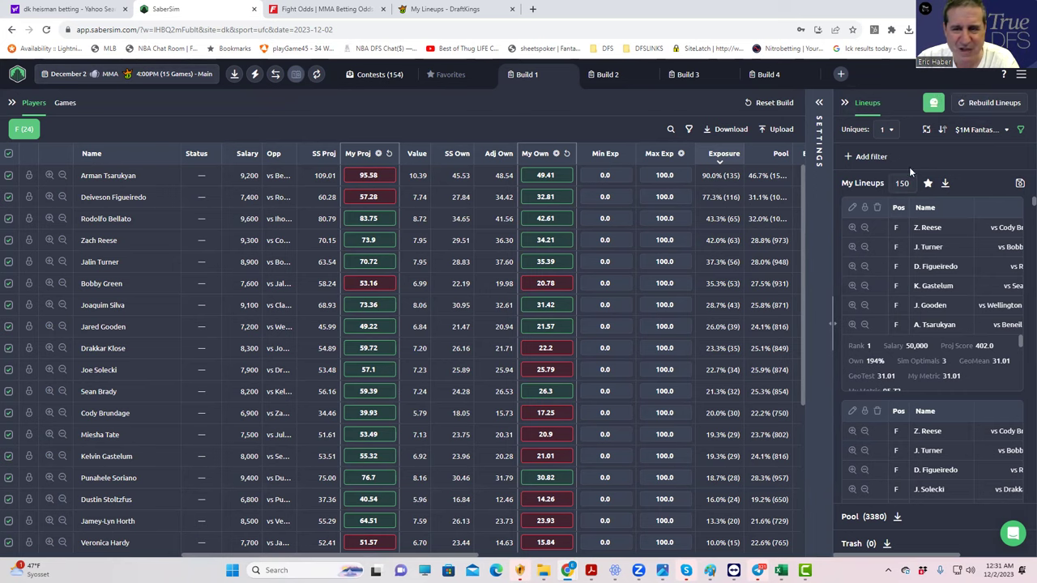
- Save the Build 1 lineups only to the $1M Fantasy MMA World Championship satellite, leaving the other two contests deselected
{"action": "left_click", "coordinate": [1020, 184]}
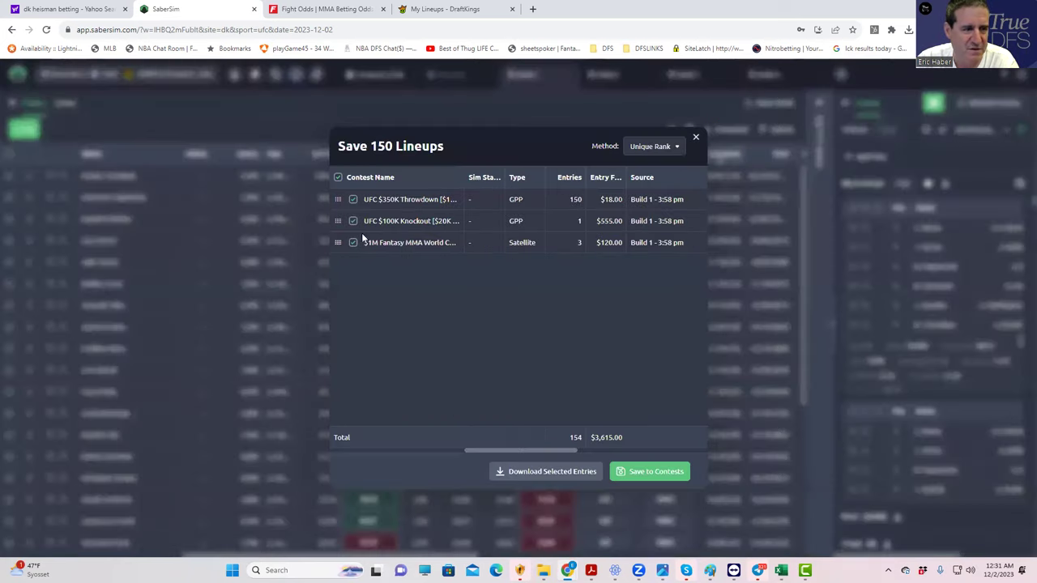
{"action": "left_click", "coordinate": [338, 178]}
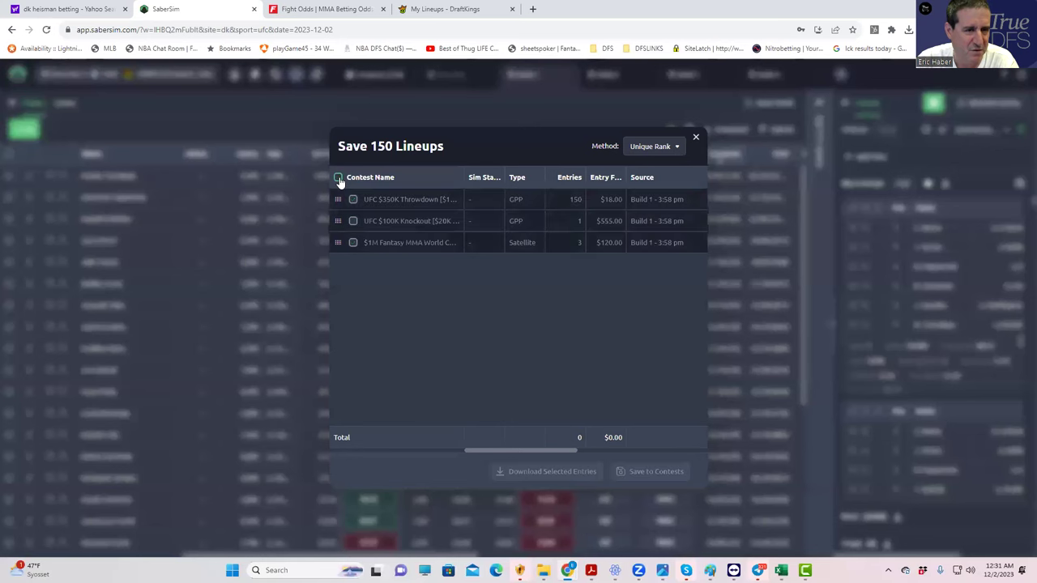
{"action": "left_click", "coordinate": [353, 243]}
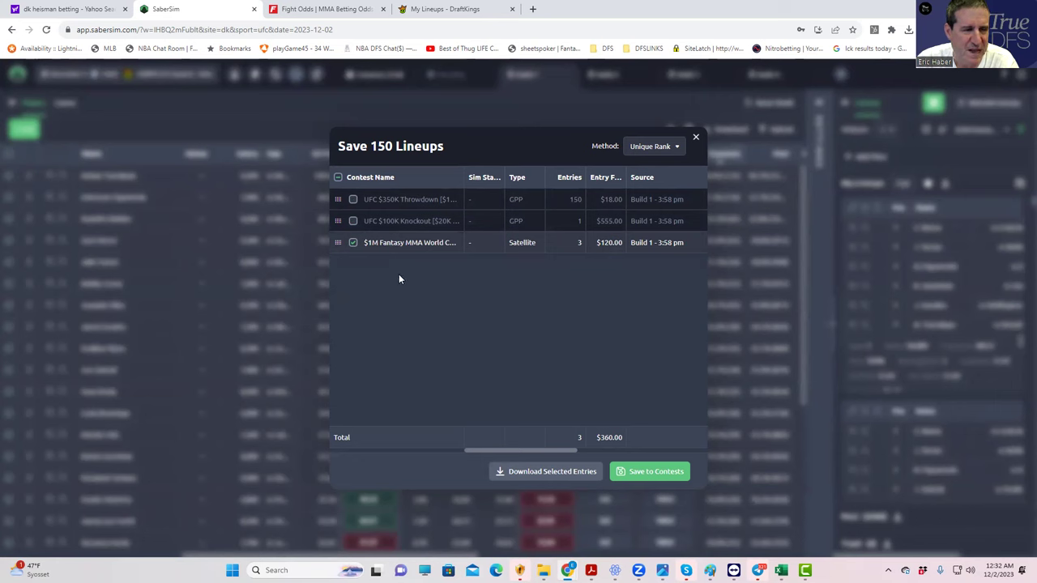
{"action": "left_click", "coordinate": [353, 243]}
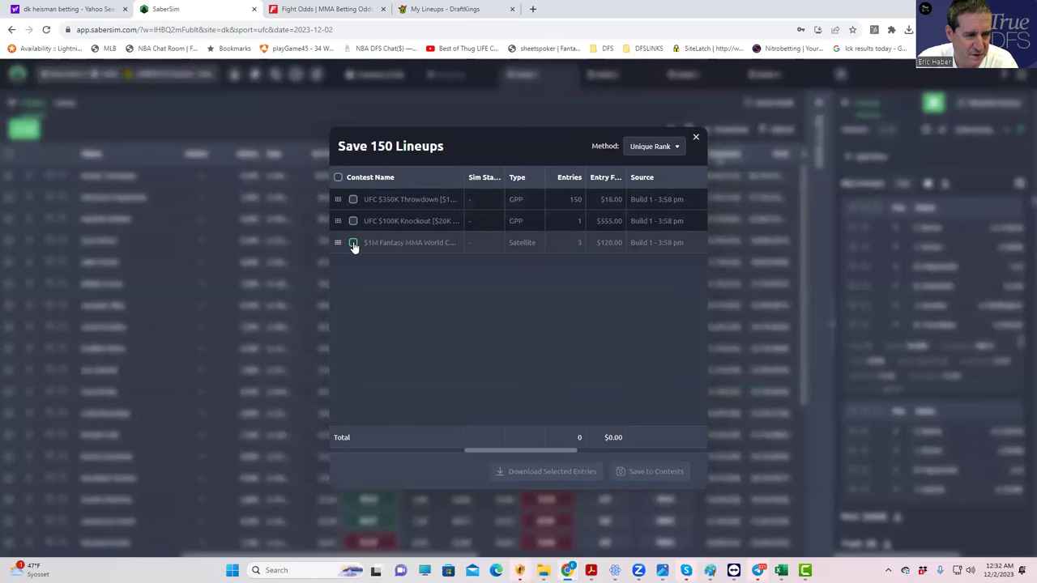
{"action": "left_click", "coordinate": [354, 243]}
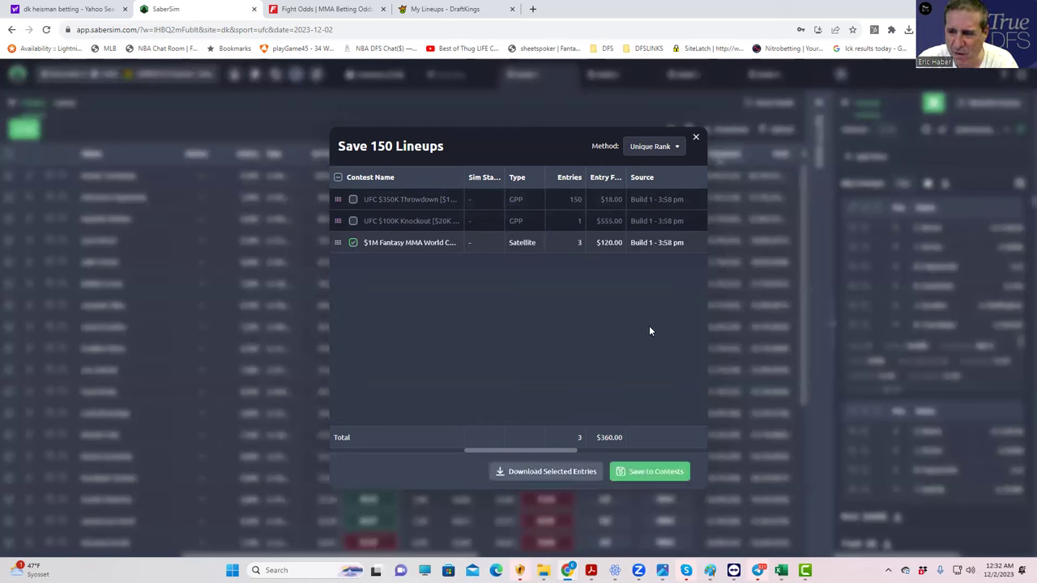
{"action": "left_click", "coordinate": [648, 470]}
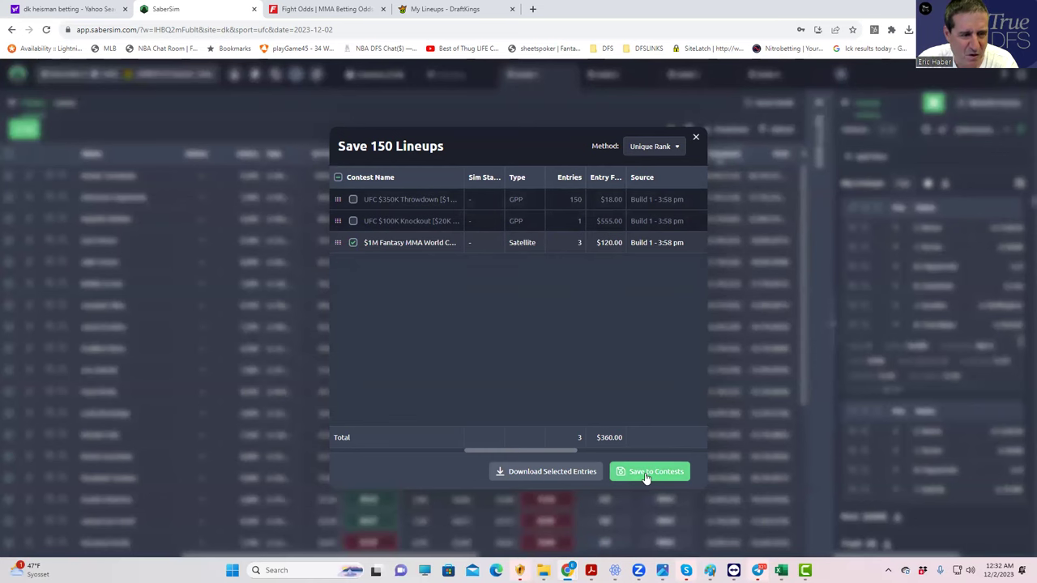
{"action": "left_click", "coordinate": [705, 133]}
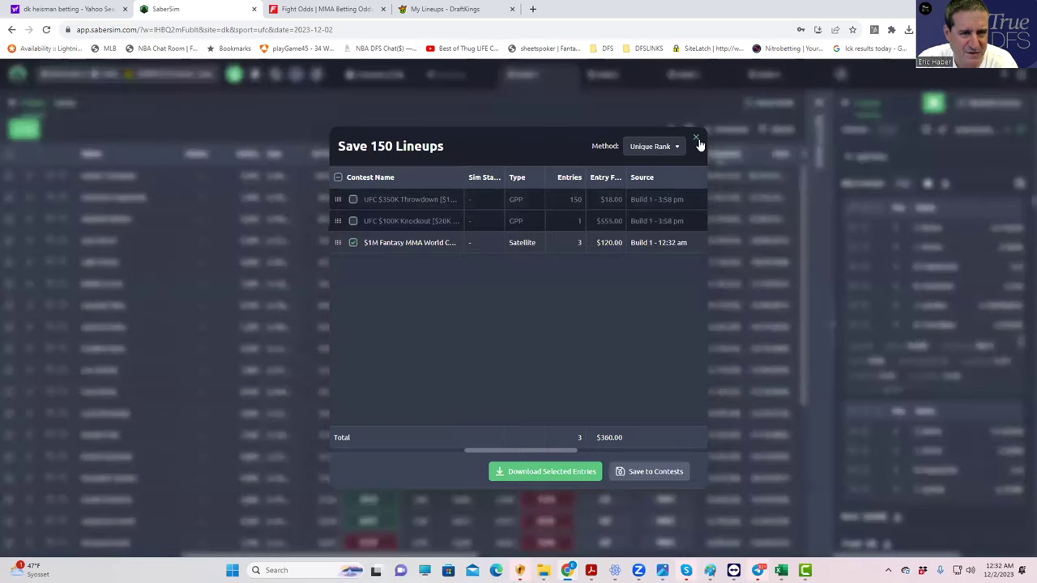
{"action": "left_click", "coordinate": [698, 139]}
- Sort the lineups by RAROI for the UFC $100K Knockout and save them to that contest only
{"action": "left_click", "coordinate": [978, 130]}
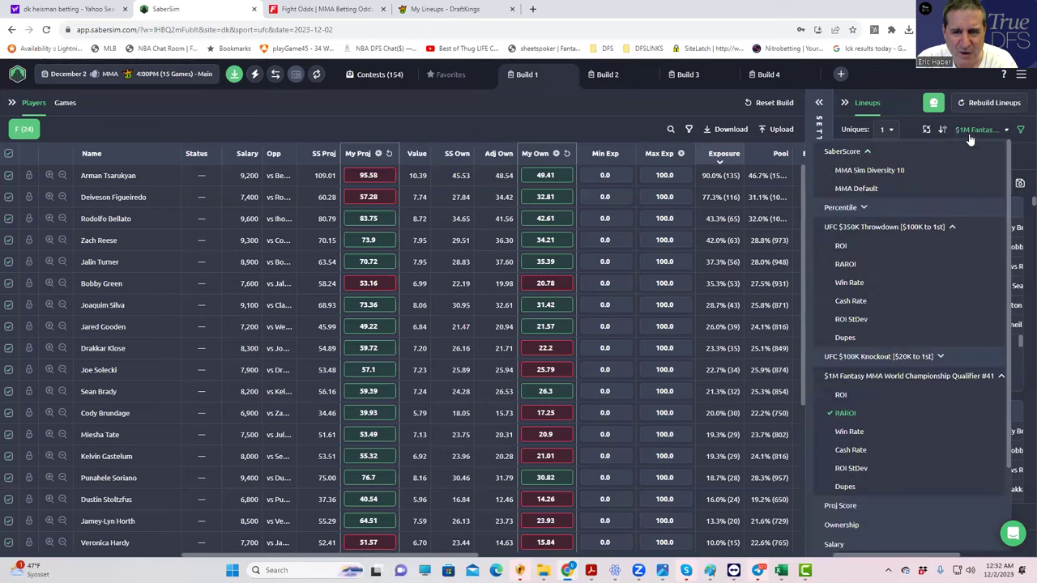
{"action": "left_click", "coordinate": [901, 358]}
{"action": "left_click", "coordinate": [845, 394]}
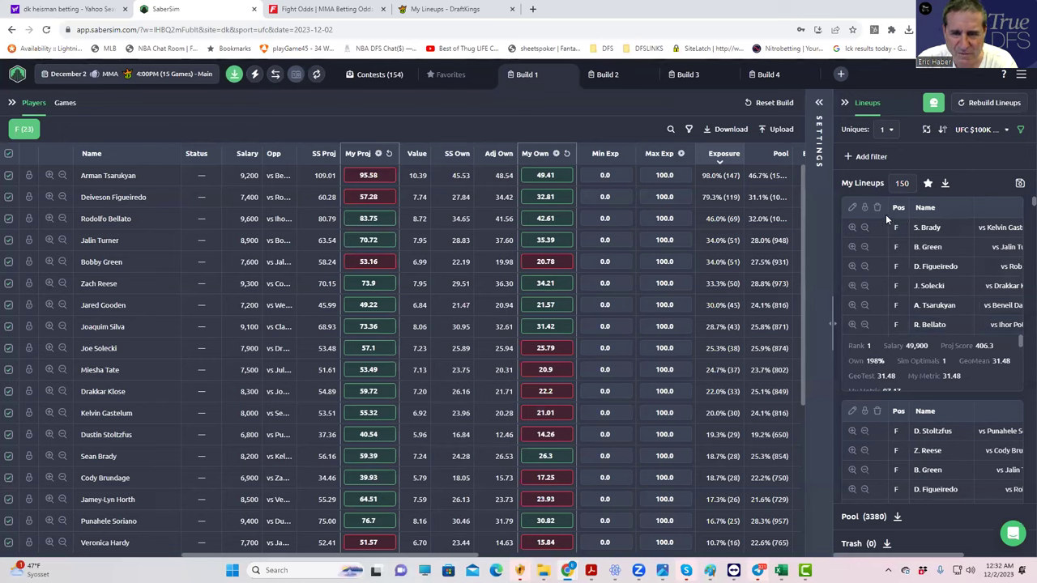
{"action": "left_click", "coordinate": [1018, 185]}
{"action": "left_click", "coordinate": [354, 243]}
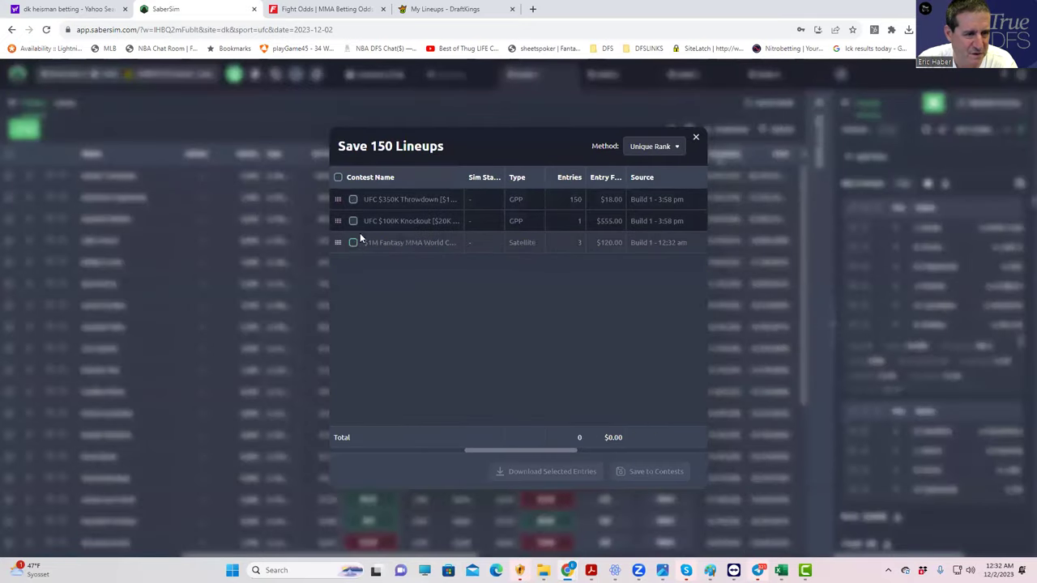
{"action": "left_click", "coordinate": [354, 220]}
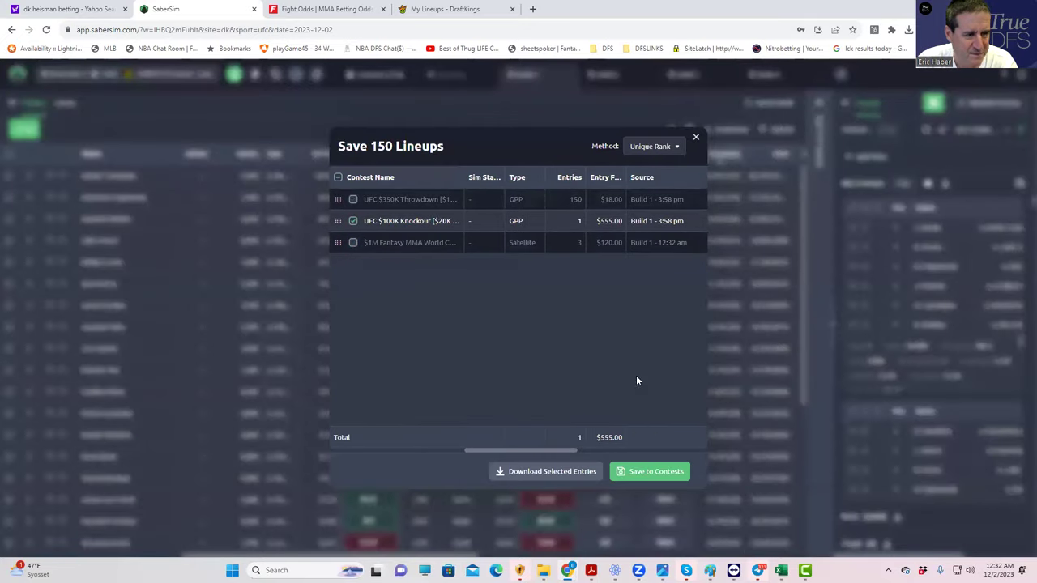
{"action": "left_click", "coordinate": [658, 473]}
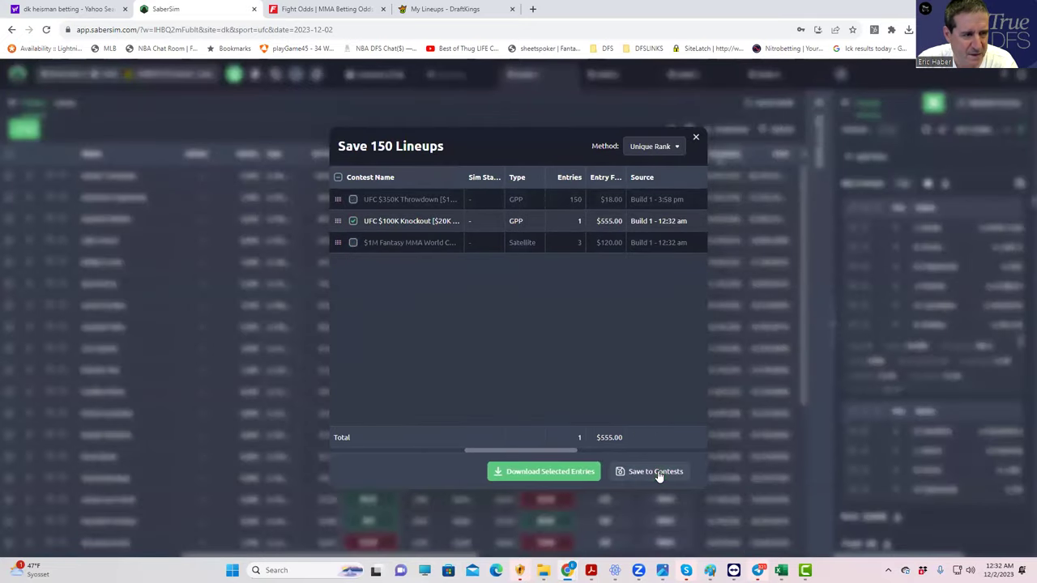
{"action": "left_click", "coordinate": [696, 139]}
- Download the saved entries from SaberSim, upload entries_dk_ufc_2023-12-02_main as edited entries in DraftKings, and check the upcoming lineups
{"action": "left_click", "coordinate": [235, 78]}
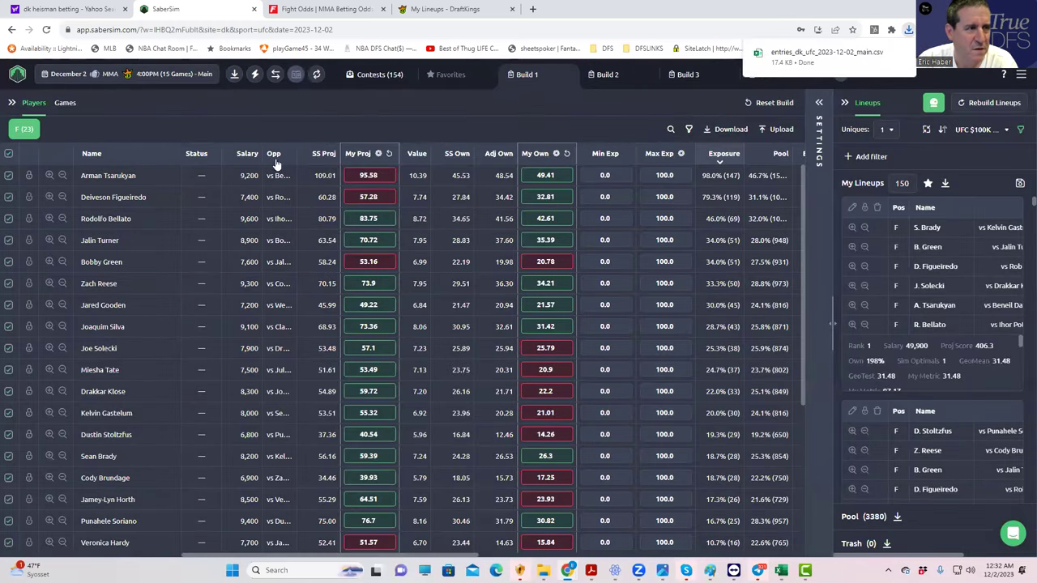
{"action": "left_click", "coordinate": [437, 9]}
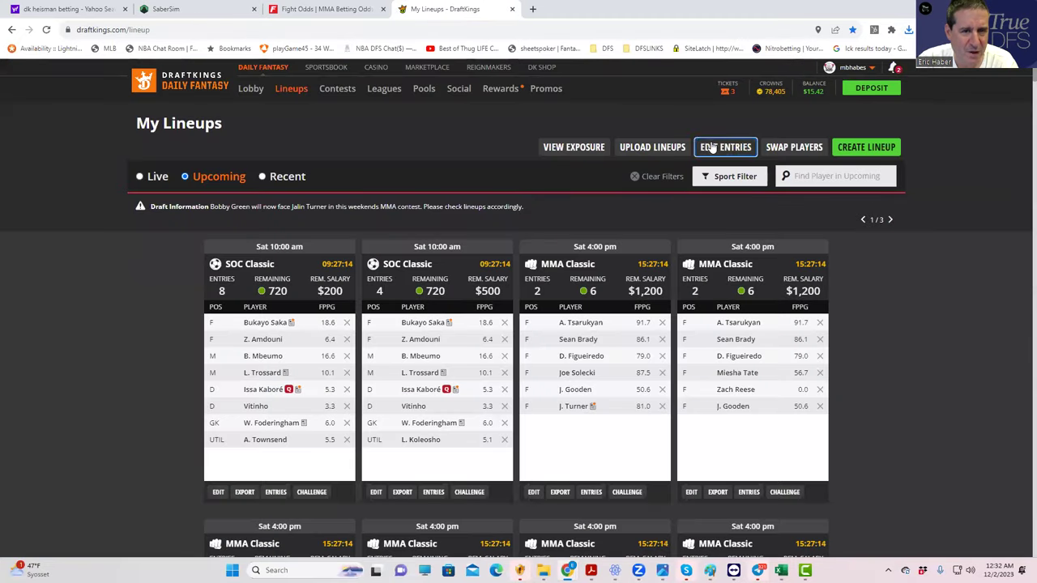
{"action": "left_click", "coordinate": [705, 149]}
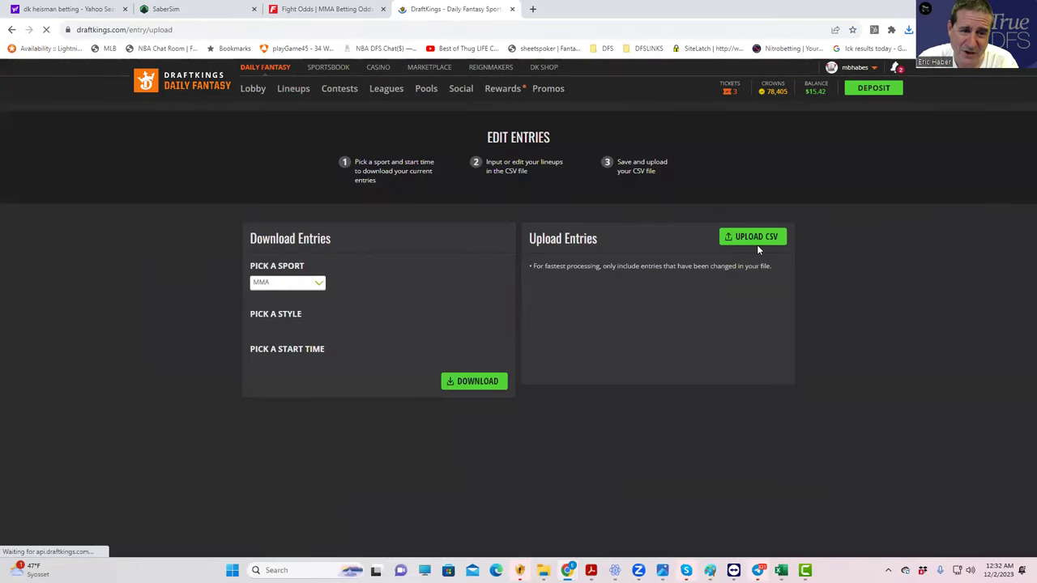
{"action": "left_click", "coordinate": [748, 237]}
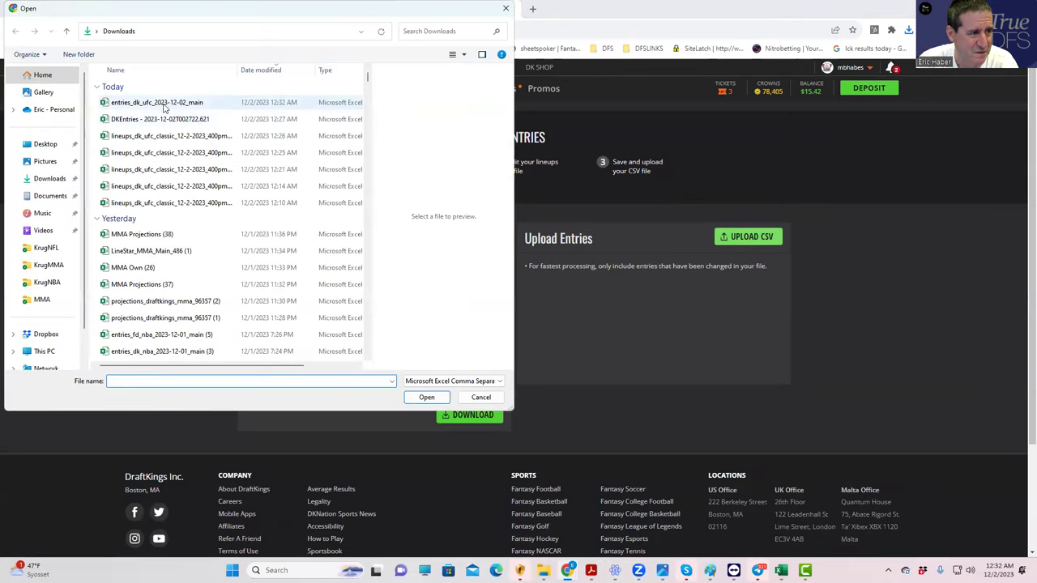
{"action": "left_click", "coordinate": [167, 102]}
{"action": "left_click", "coordinate": [418, 397]}
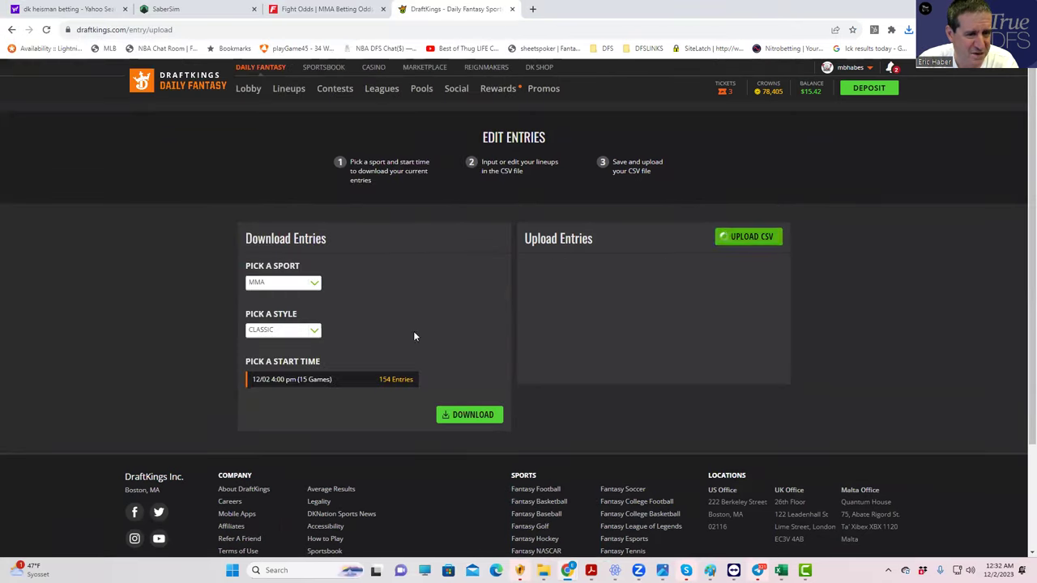
{"action": "left_click", "coordinate": [298, 95]}
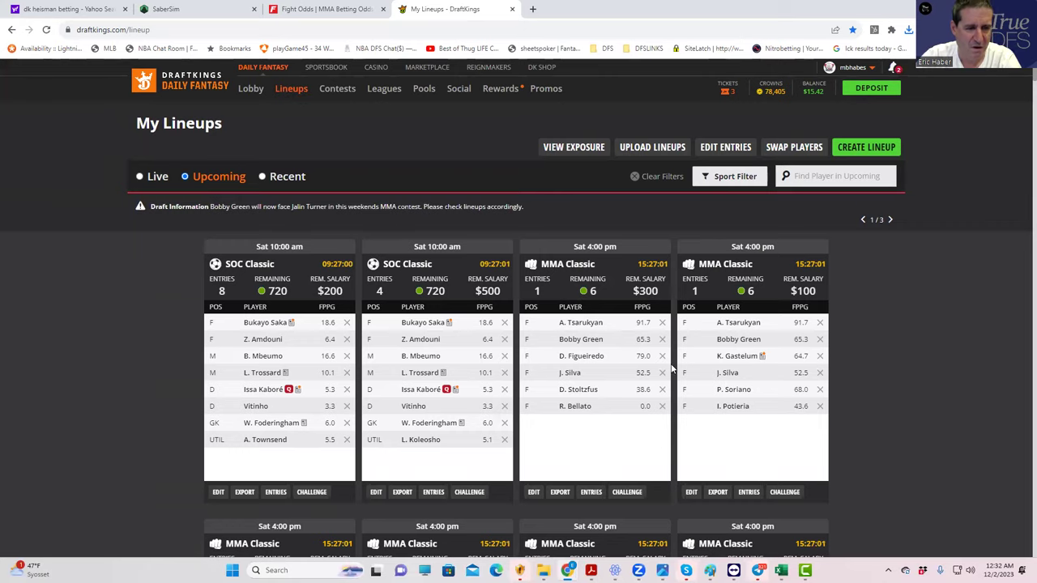
{"action": "scroll", "coordinate": [602, 406], "scroll_direction": "down", "scroll_amount": 1}
{"action": "scroll", "coordinate": [602, 405], "scroll_direction": "up", "scroll_amount": 1}
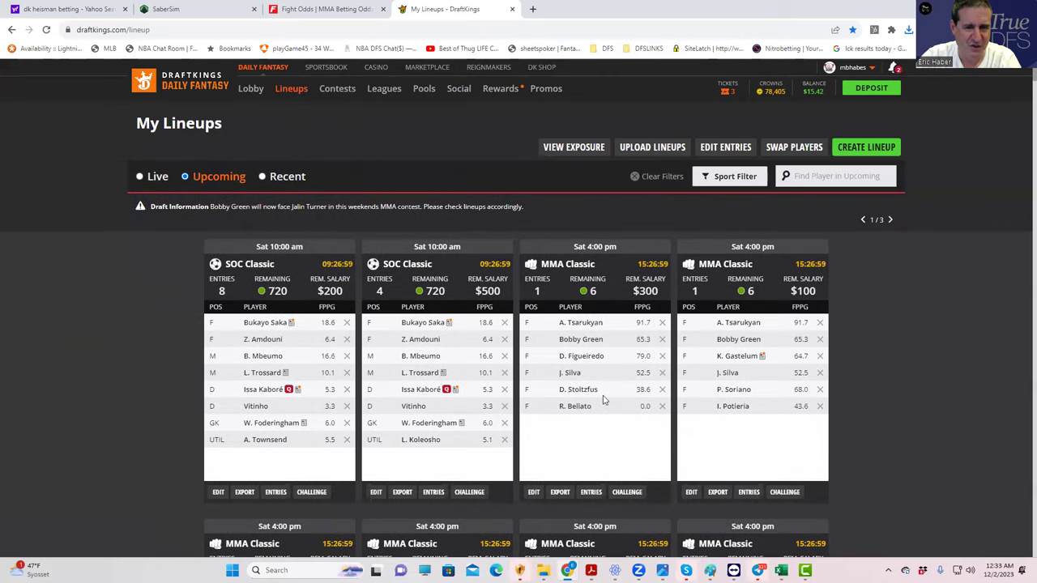
- Download the current MMA Classic entries for the 12/02 4:00 pm slate from DraftKings and open the file maximized in Excel
{"action": "left_click", "coordinate": [723, 147]}
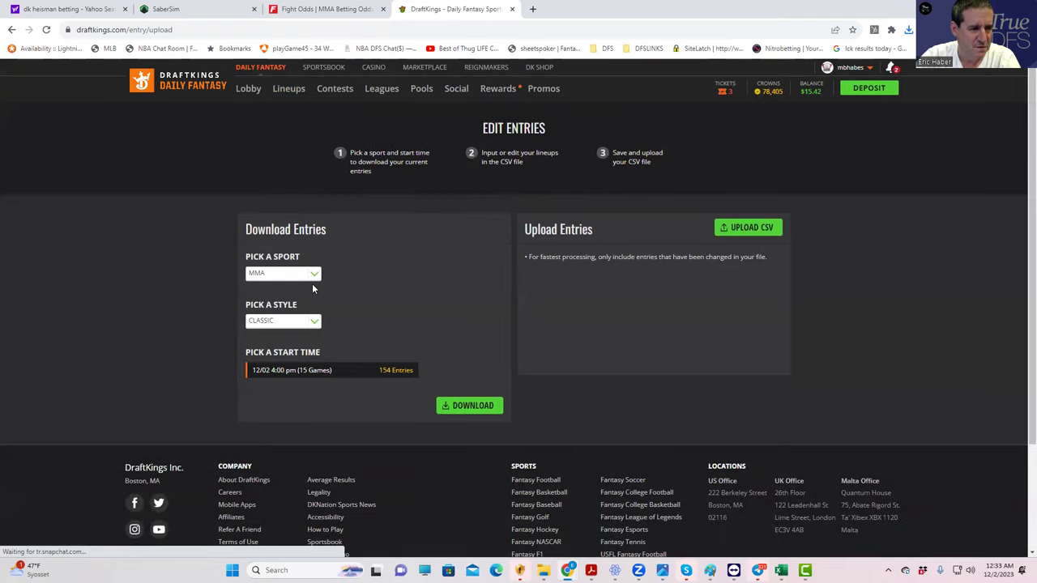
{"action": "left_click", "coordinate": [466, 406]}
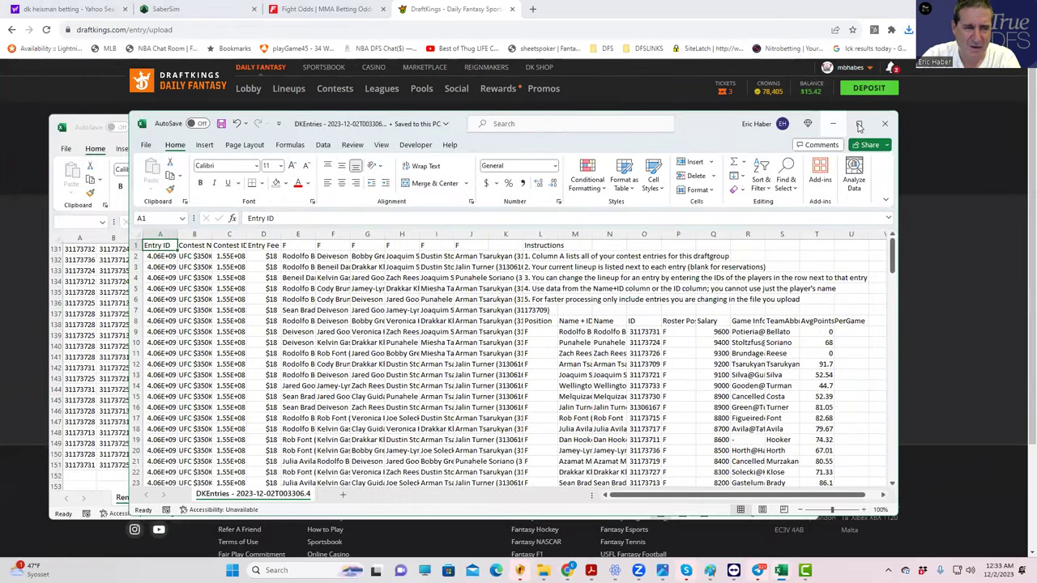
{"action": "mouse_move", "coordinate": [859, 127]}
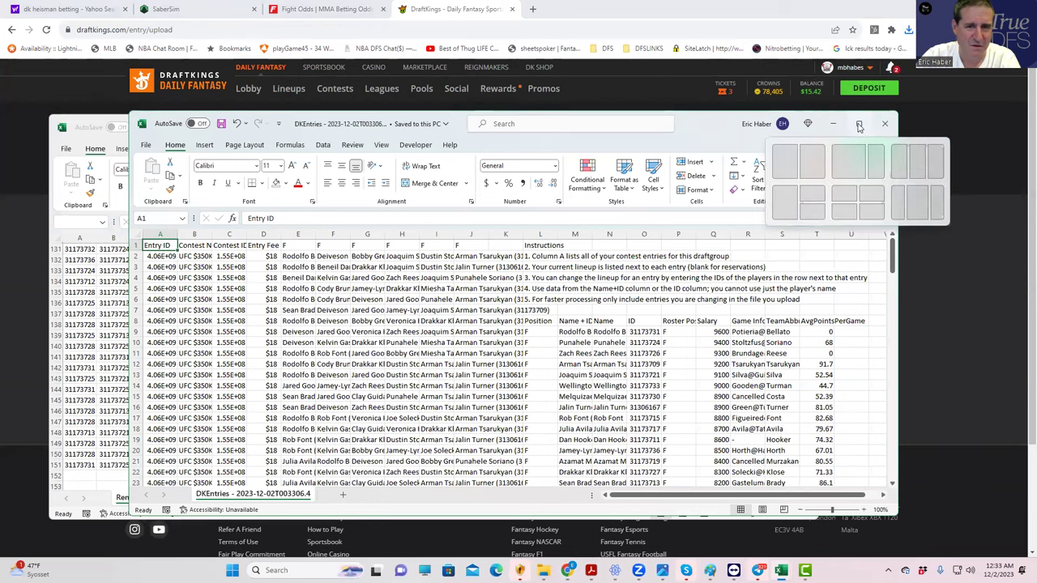
{"action": "left_click", "coordinate": [860, 126]}
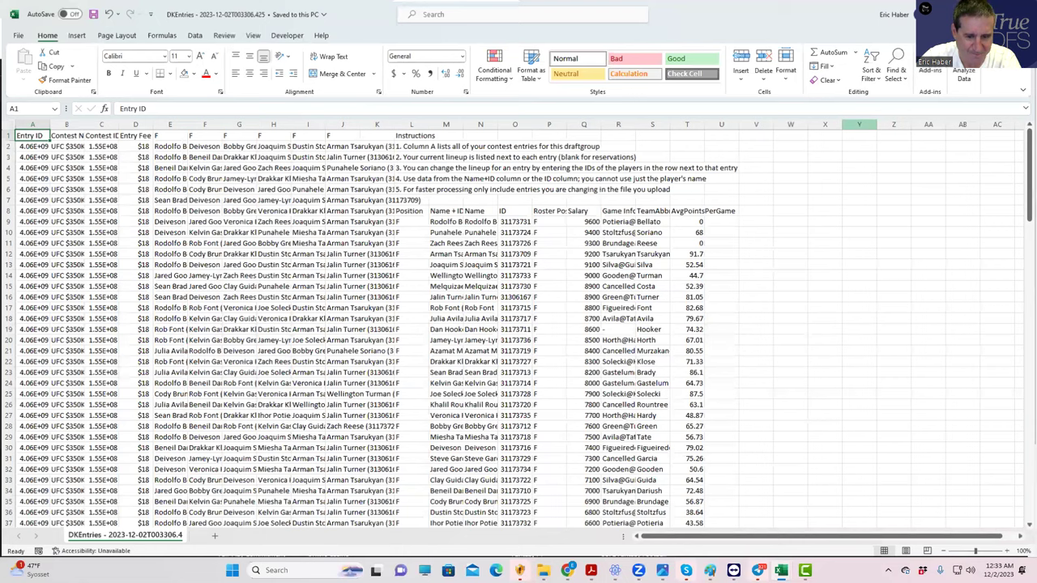
- Copy the lineup IDs from the RemoveDupes sheet of DupeTest1 v3 into the DKEntries file starting at E2, and save it
{"action": "mouse_move", "coordinate": [781, 571]}
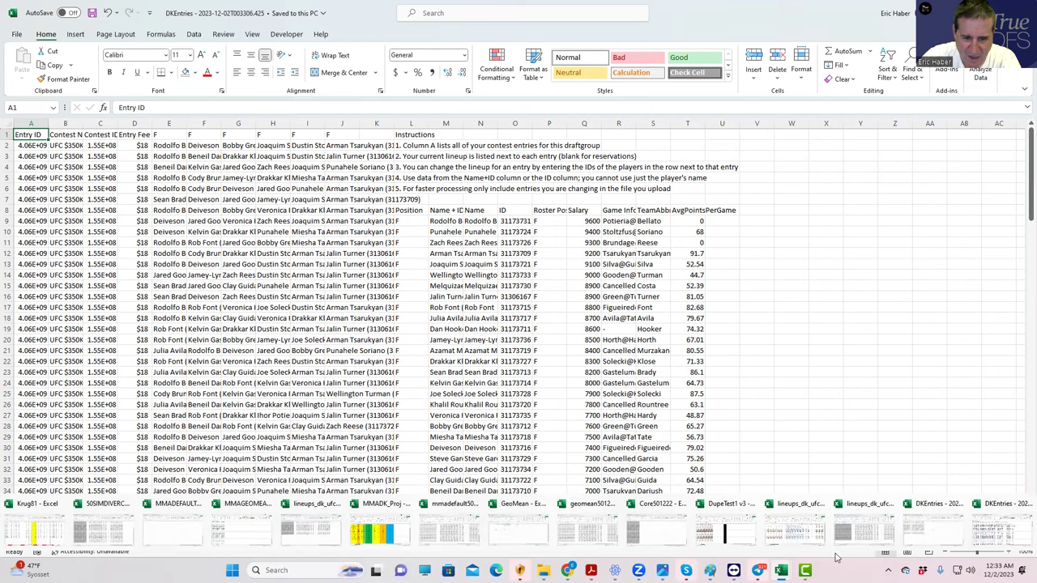
{"action": "left_click", "coordinate": [746, 534]}
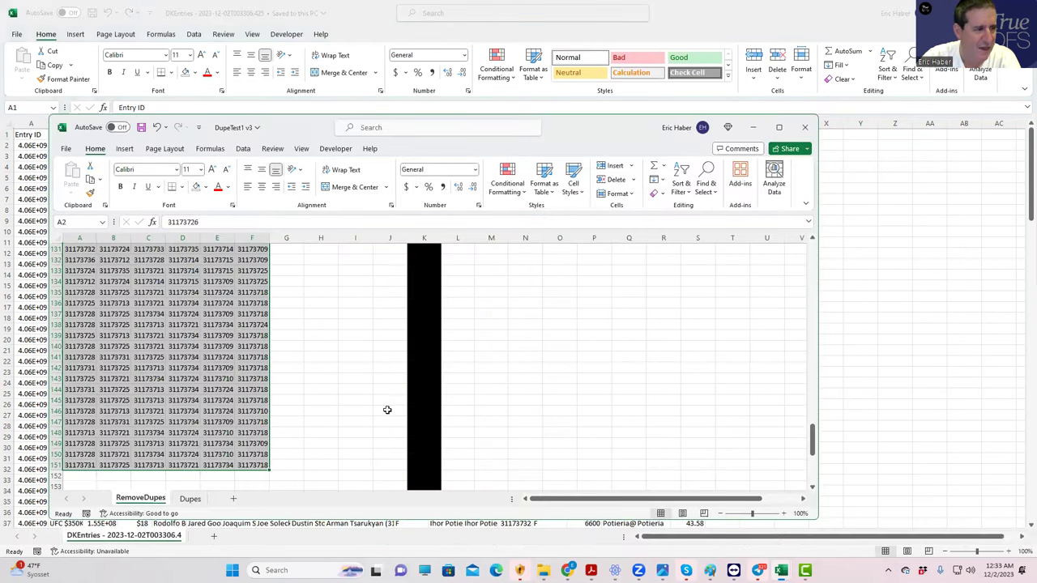
{"action": "key", "text": "ctrl+c"}
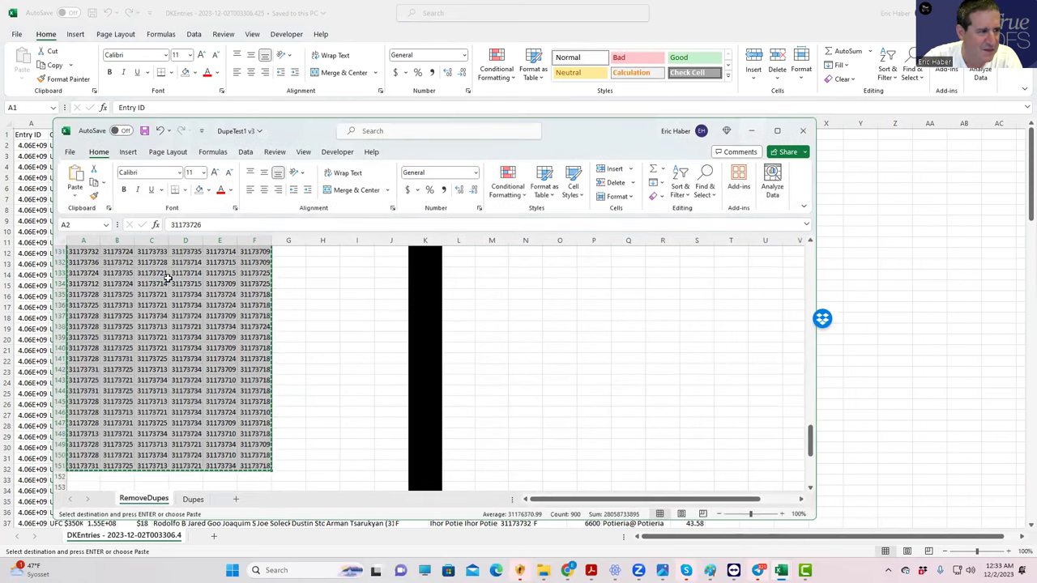
{"action": "key", "text": "alt+Tab"}
{"action": "left_click", "coordinate": [160, 144]}
{"action": "key", "text": "ctrl+v"}
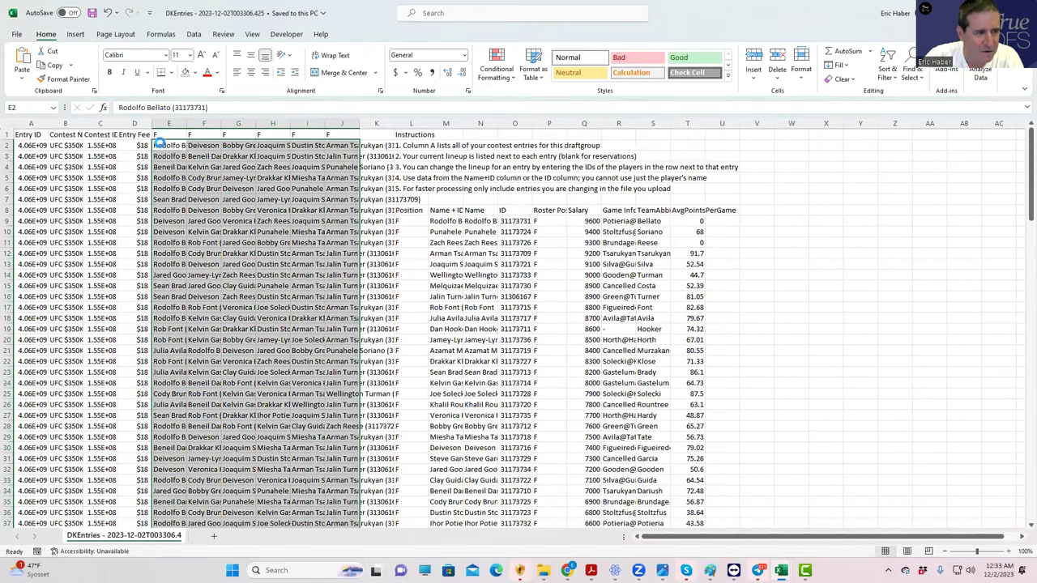
{"action": "left_click", "coordinate": [91, 13]}
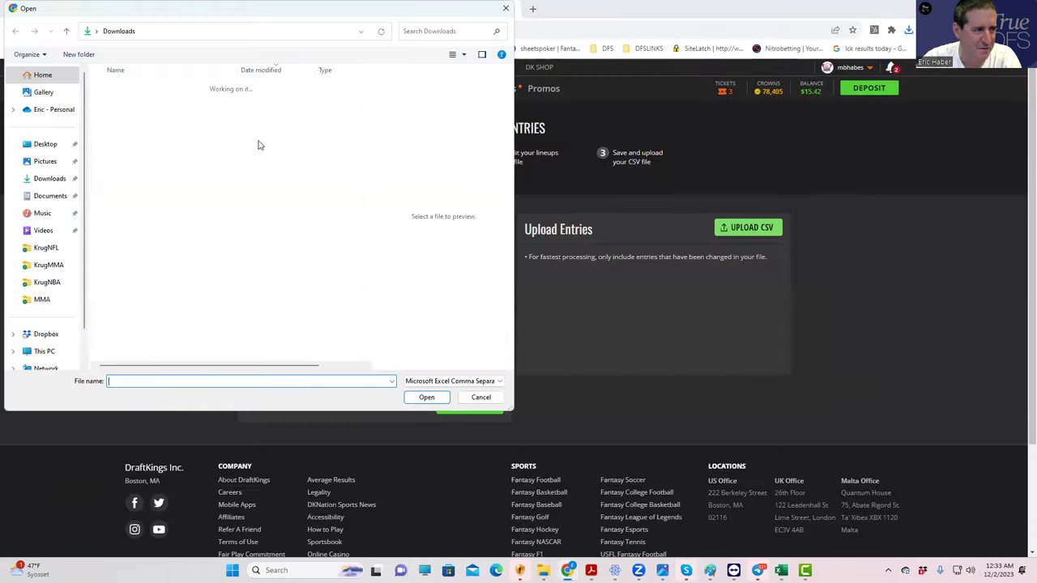
- Upload the edited DKEntries - 2023-12-02T003306.425 file to DraftKings and review the upcoming MMA lineups
{"action": "left_click", "coordinate": [150, 102]}
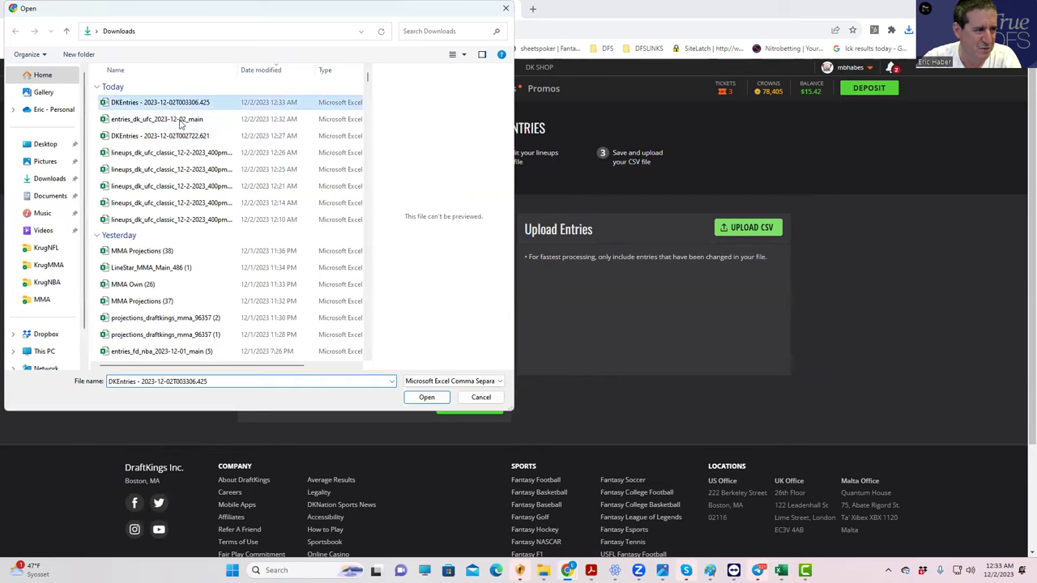
{"action": "left_click", "coordinate": [427, 397]}
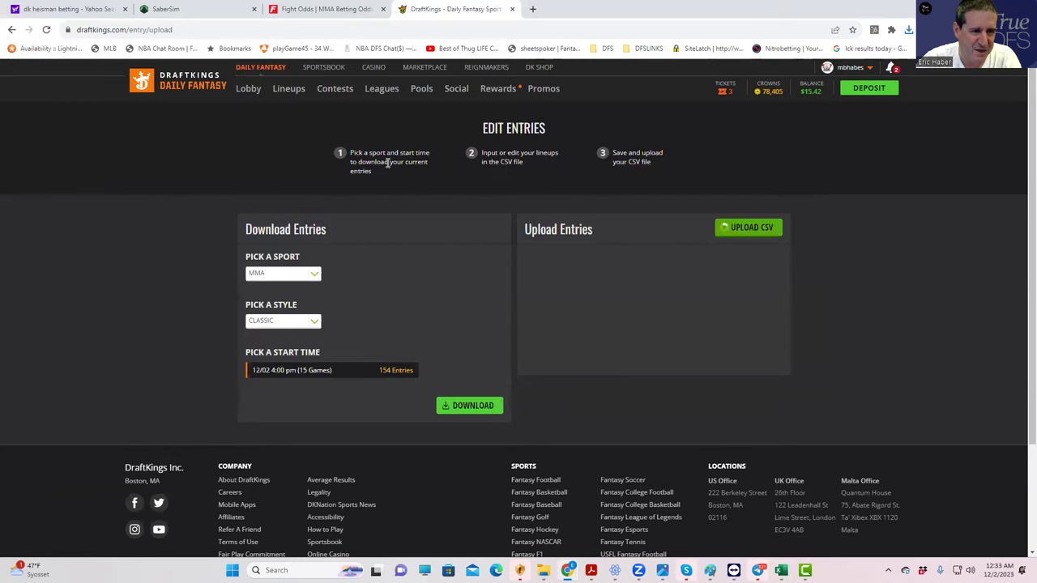
{"action": "left_click", "coordinate": [292, 92]}
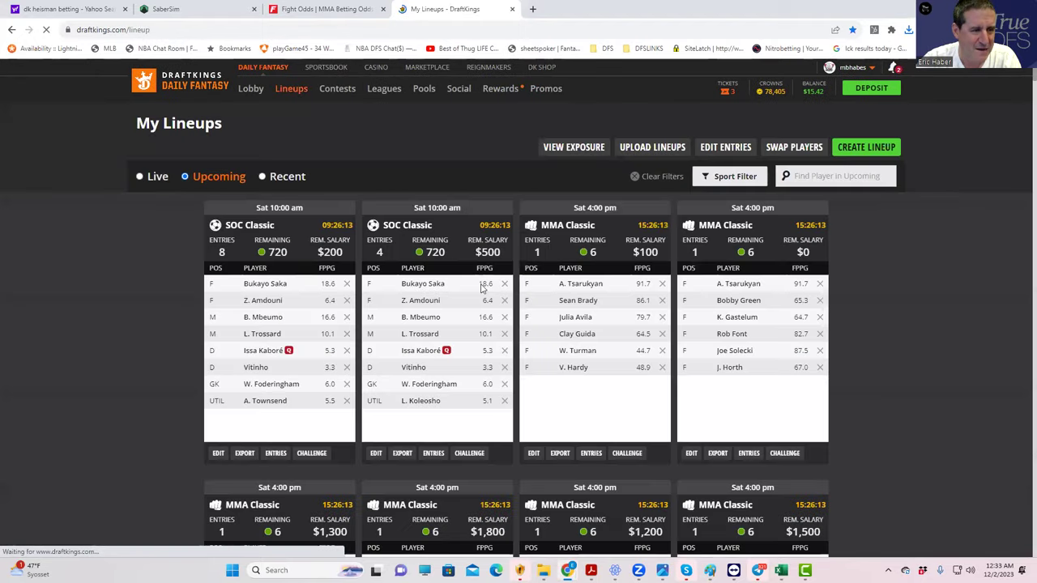
{"action": "scroll", "coordinate": [660, 352], "scroll_direction": "down", "scroll_amount": 3}
{"action": "scroll", "coordinate": [660, 351], "scroll_direction": "down", "scroll_amount": 2}
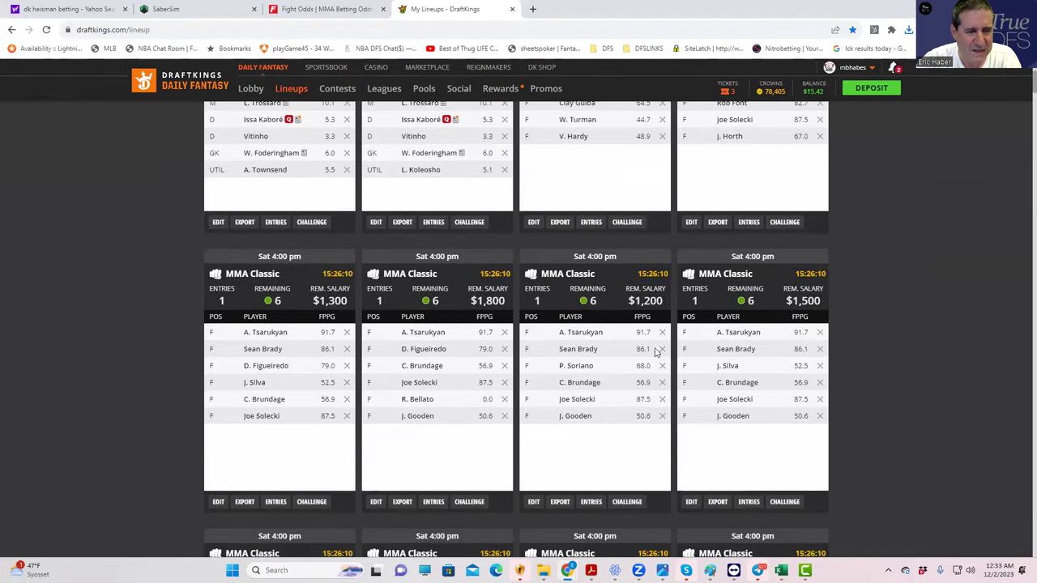
{"action": "scroll", "coordinate": [697, 331], "scroll_direction": "up", "scroll_amount": 2}
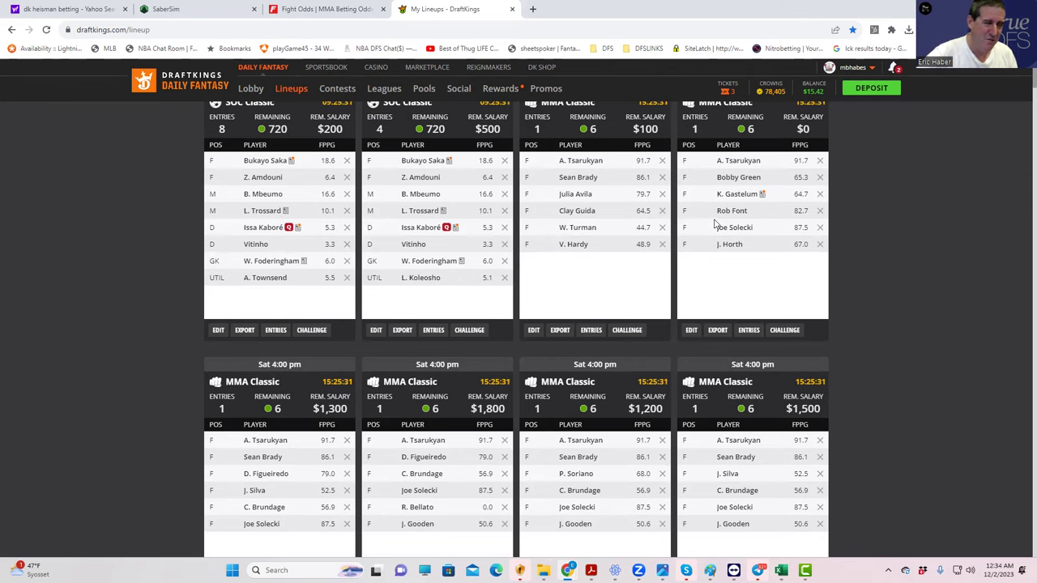
{"action": "scroll", "coordinate": [526, 157], "scroll_direction": "up", "scroll_amount": 2}
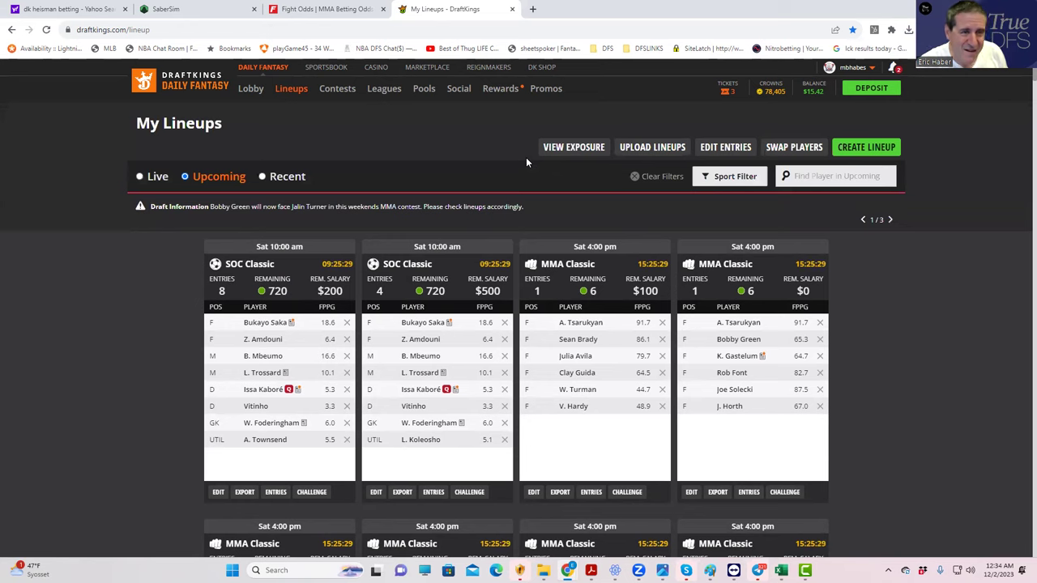
{"action": "left_click", "coordinate": [580, 158]}
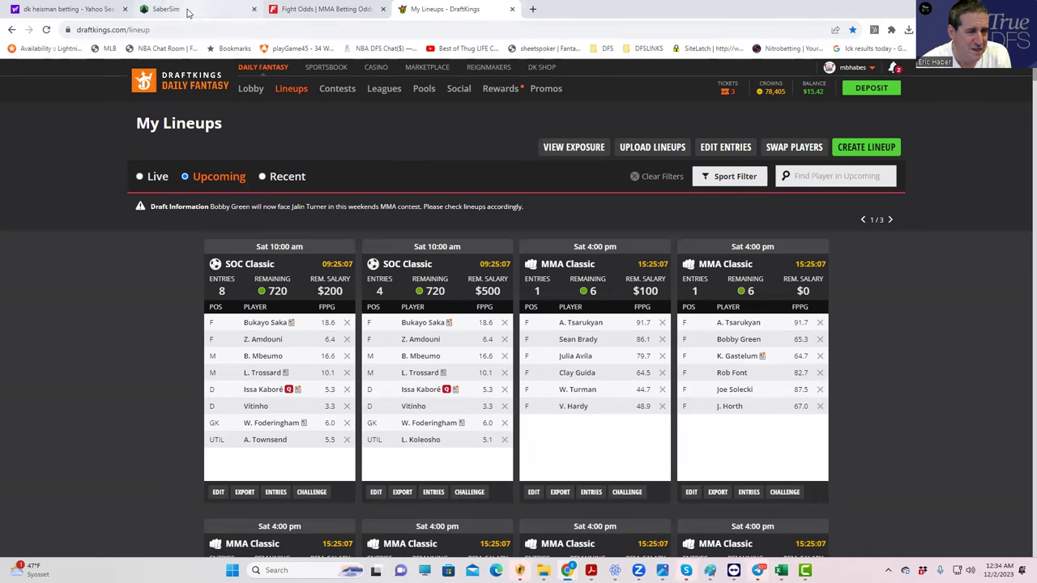
- Switch to SaberSim, download the DraftKings entries template, and upload DKEntries - 2023-12-02T003502.719 to the contests, overwriting the existing entries
{"action": "mouse_move", "coordinate": [188, 11]}
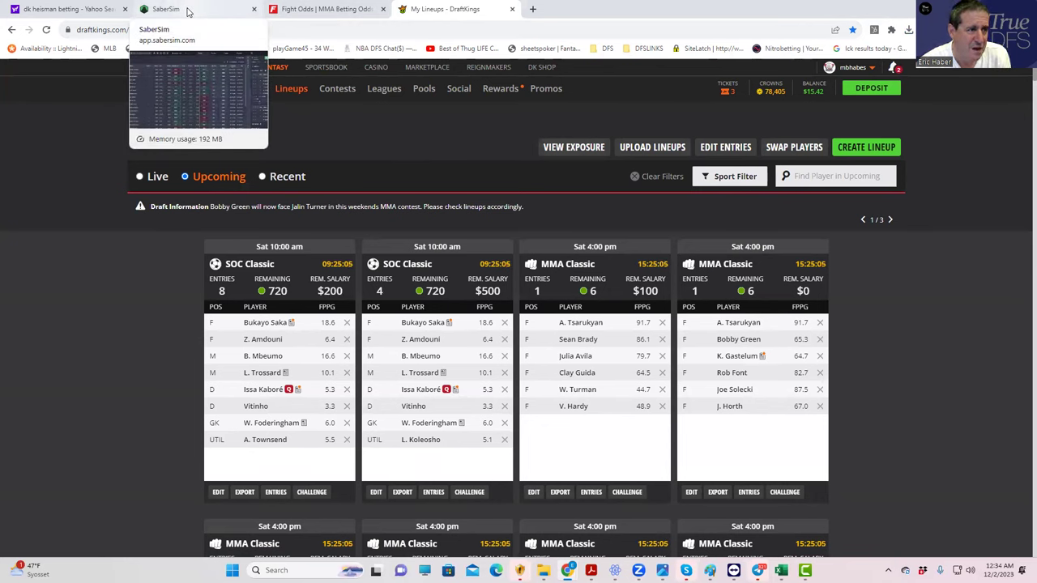
{"action": "left_click", "coordinate": [188, 11]}
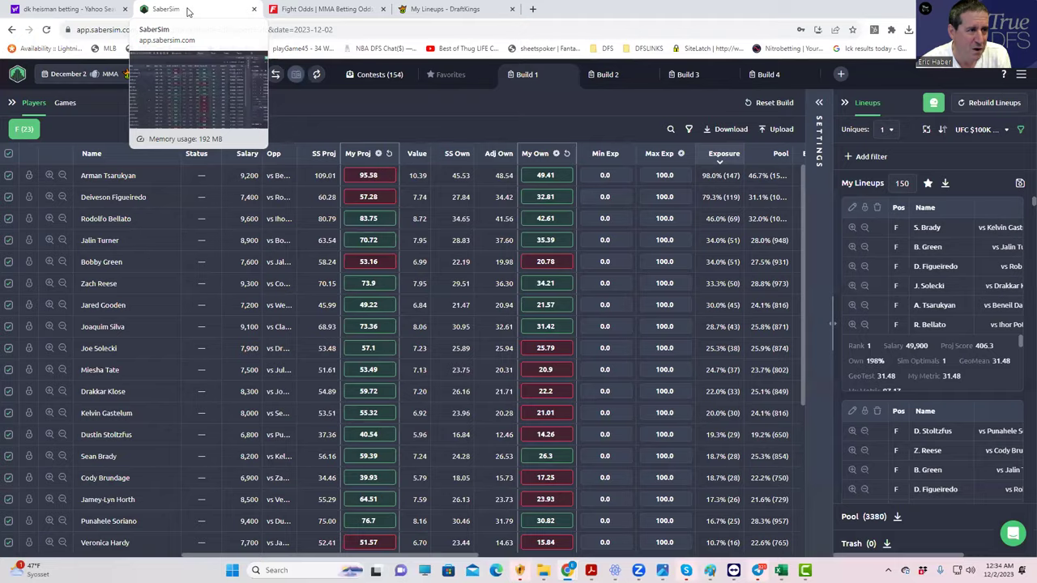
{"action": "left_click", "coordinate": [379, 74]}
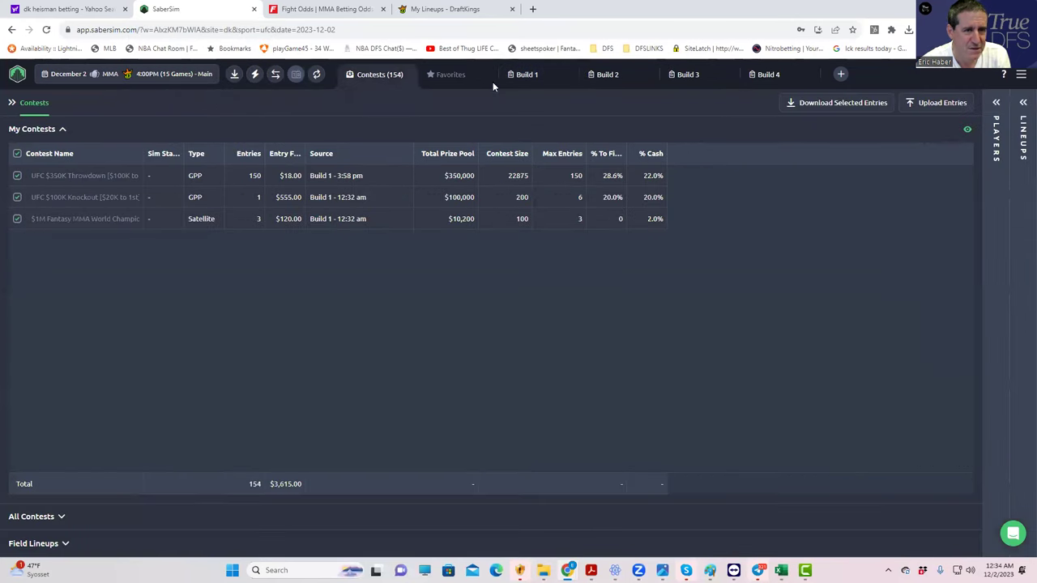
{"action": "left_click", "coordinate": [917, 104]}
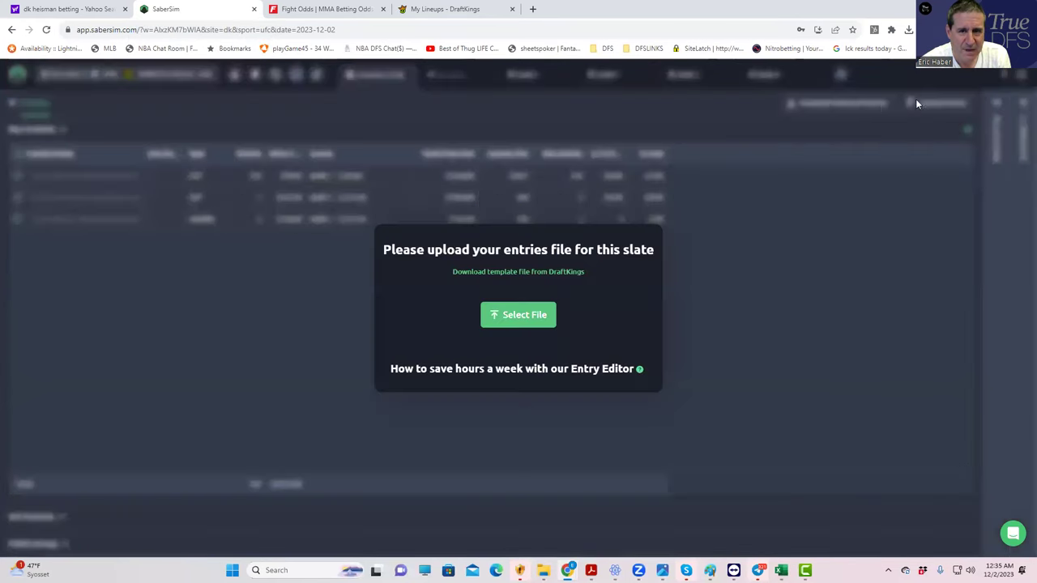
{"action": "left_click", "coordinate": [502, 272]}
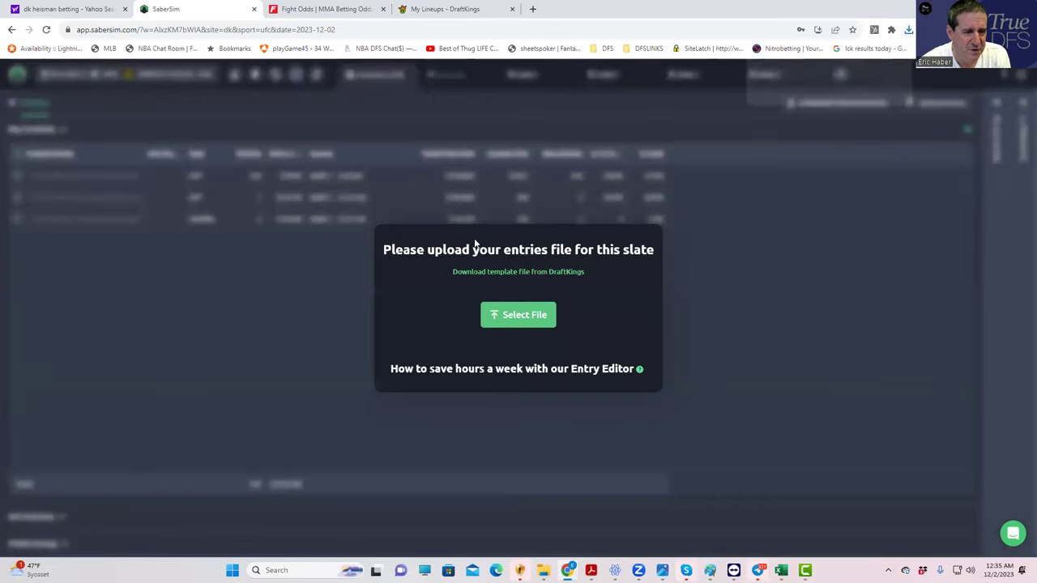
{"action": "left_click", "coordinate": [530, 325]}
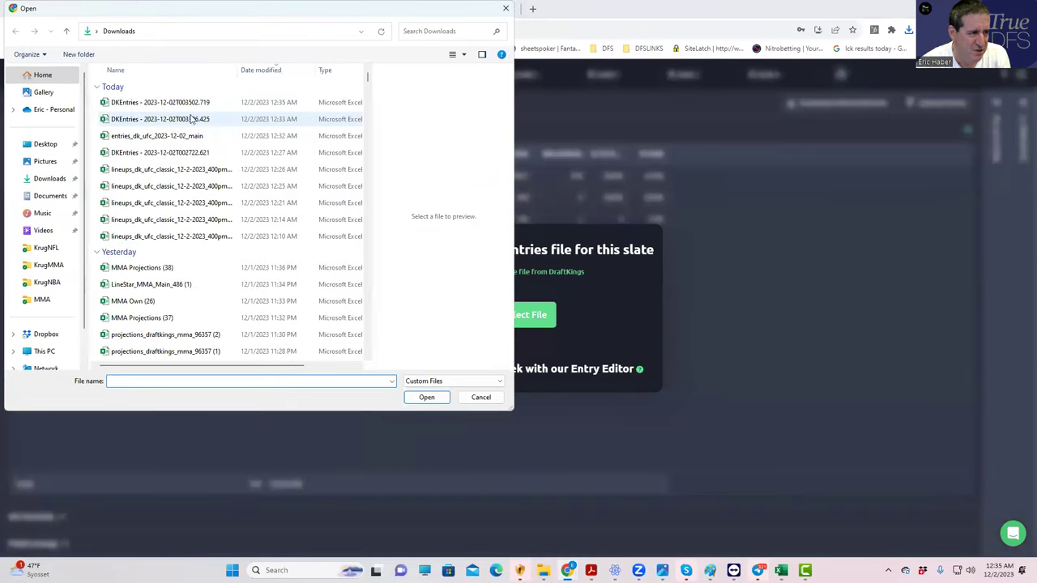
{"action": "left_click", "coordinate": [185, 104]}
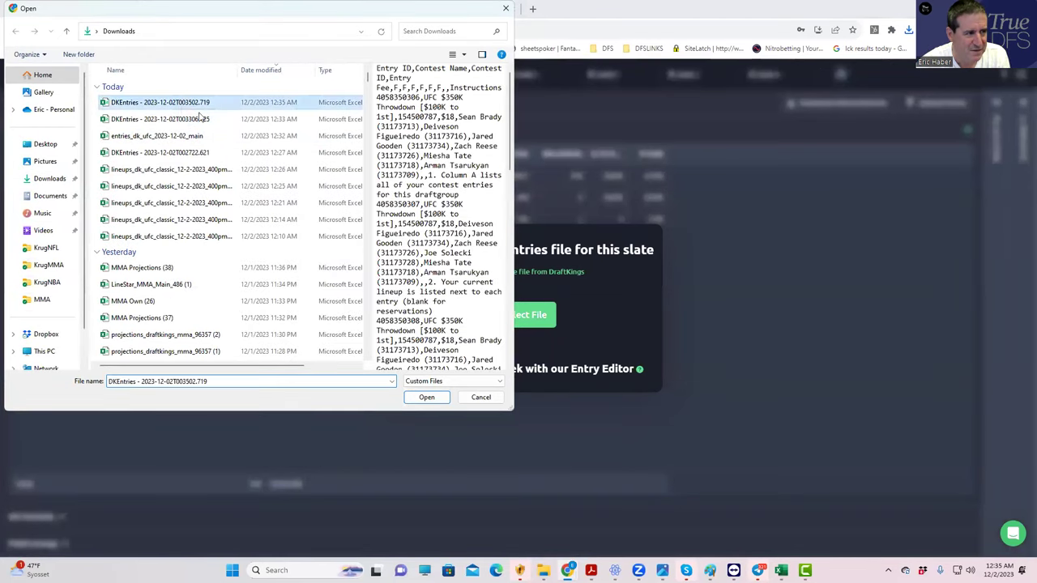
{"action": "left_click", "coordinate": [426, 398]}
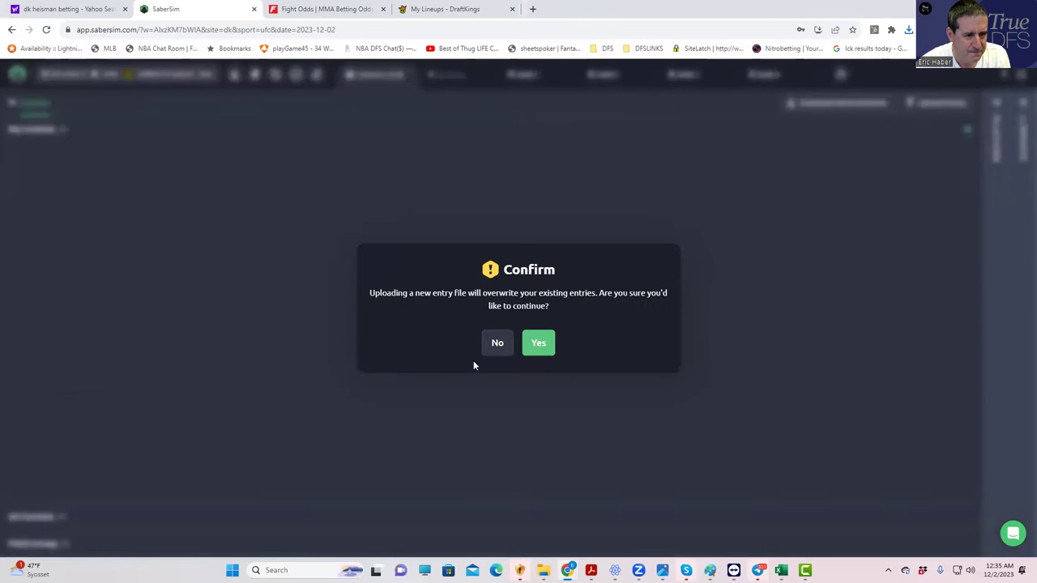
{"action": "left_click", "coordinate": [534, 347]}
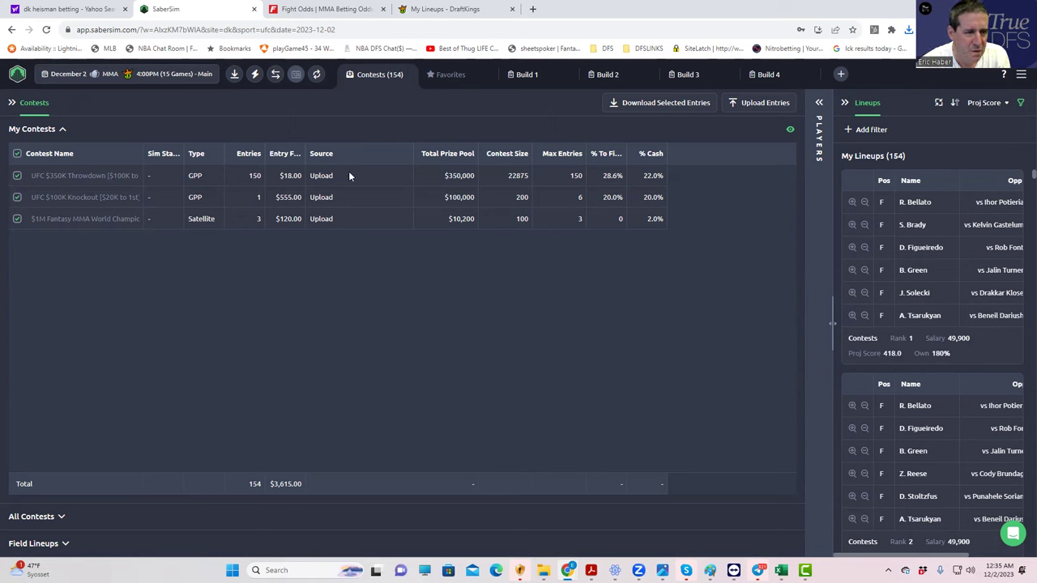
- Show the player exposures for the UFC $350K Throwdown contest only and review the full fighter list
{"action": "left_click", "coordinate": [819, 102]}
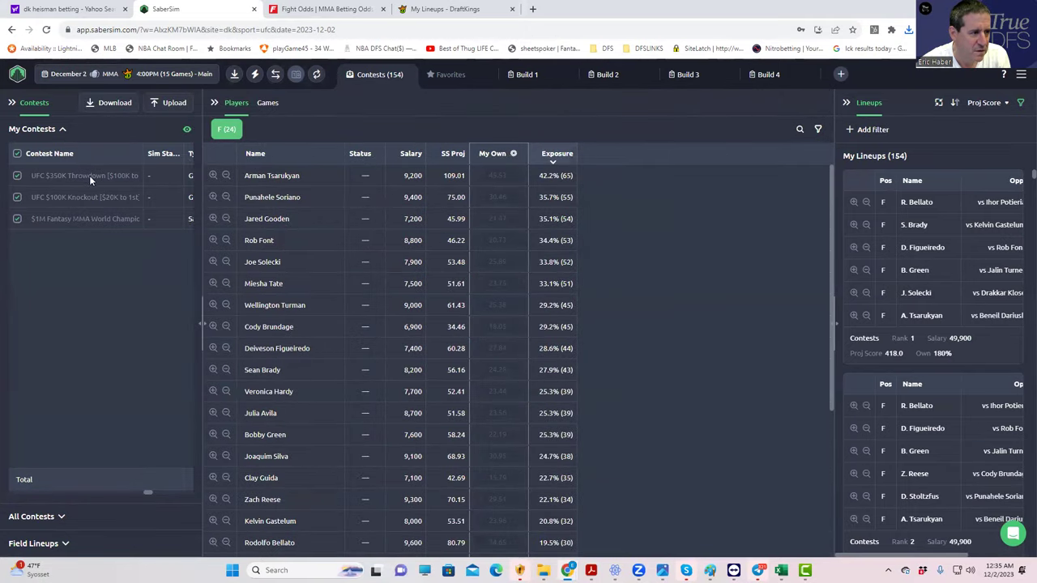
{"action": "left_click", "coordinate": [17, 197]}
{"action": "left_click", "coordinate": [17, 219]}
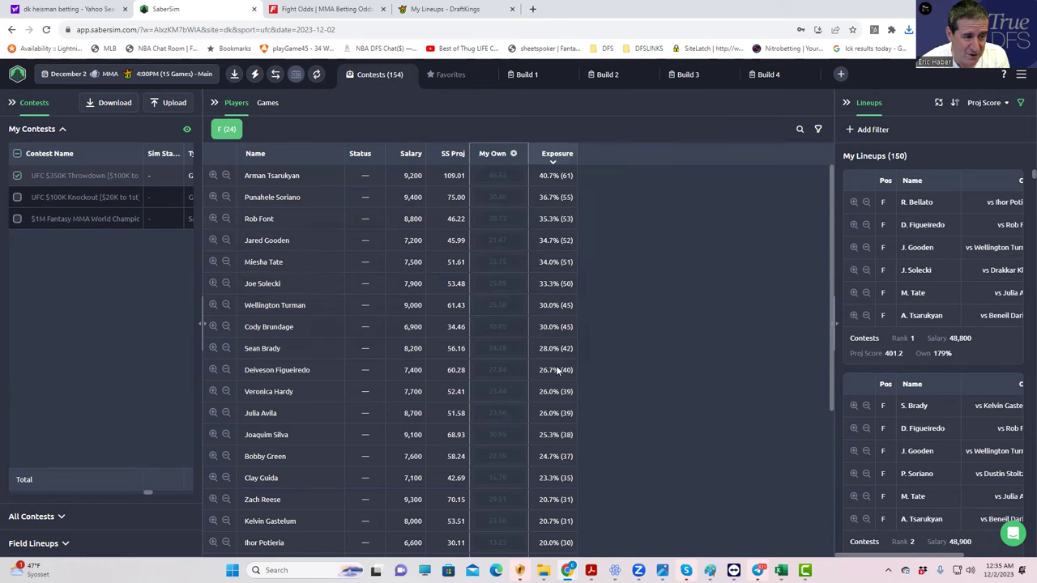
{"action": "scroll", "coordinate": [557, 369], "scroll_direction": "down", "scroll_amount": 3}
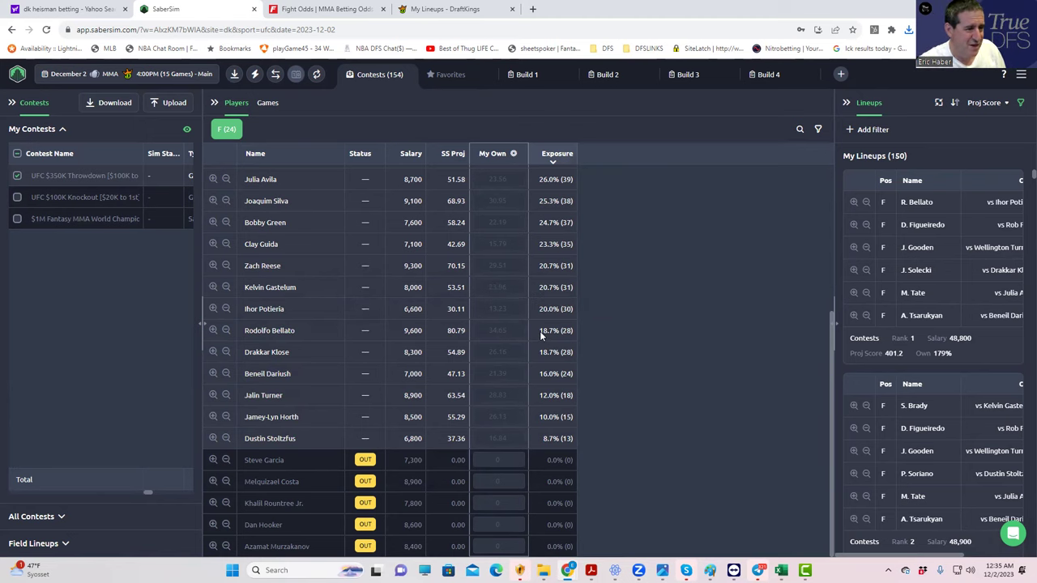
{"action": "scroll", "coordinate": [677, 298], "scroll_direction": "up", "scroll_amount": 3}
{"action": "scroll", "coordinate": [677, 301], "scroll_direction": "up", "scroll_amount": 1}
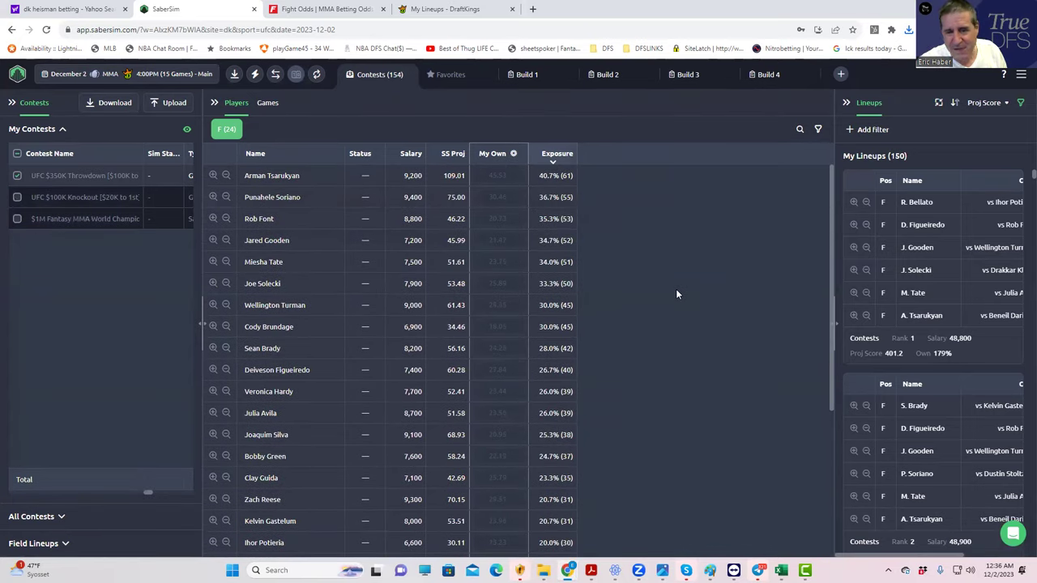
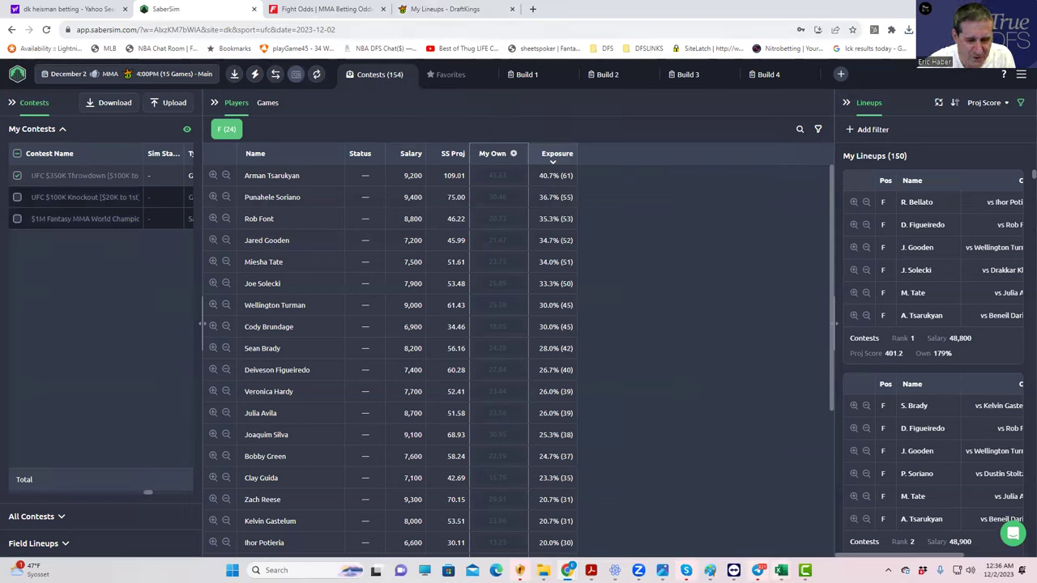
- Switch to the MMADK_Proj workbook in Excel, examine the mid-range fighter salaries on the TrueDFS sheet, and maximize the window
{"action": "mouse_move", "coordinate": [781, 570]}
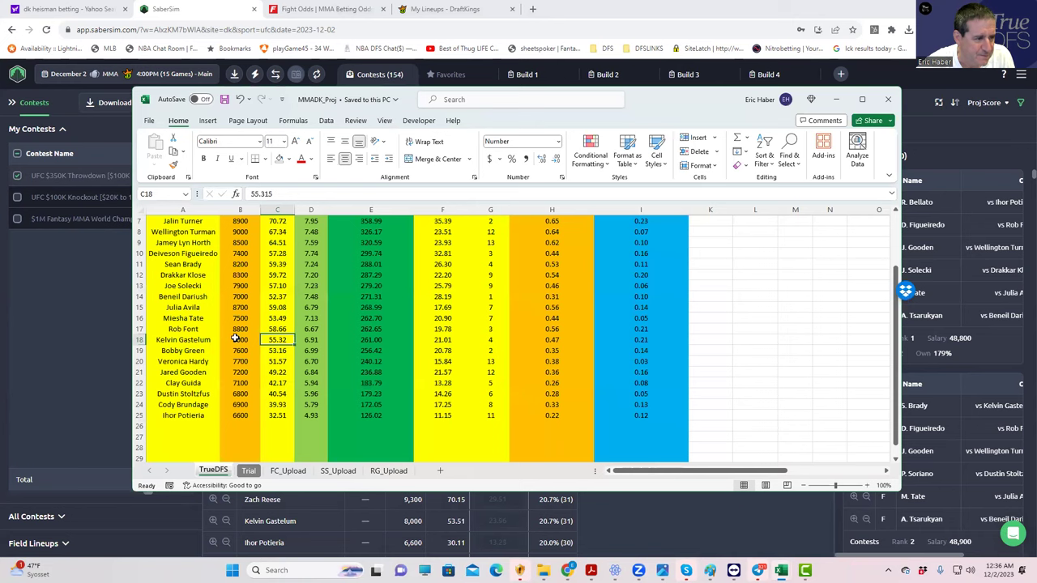
{"action": "left_click", "coordinate": [235, 339]}
{"action": "left_click", "coordinate": [244, 362]}
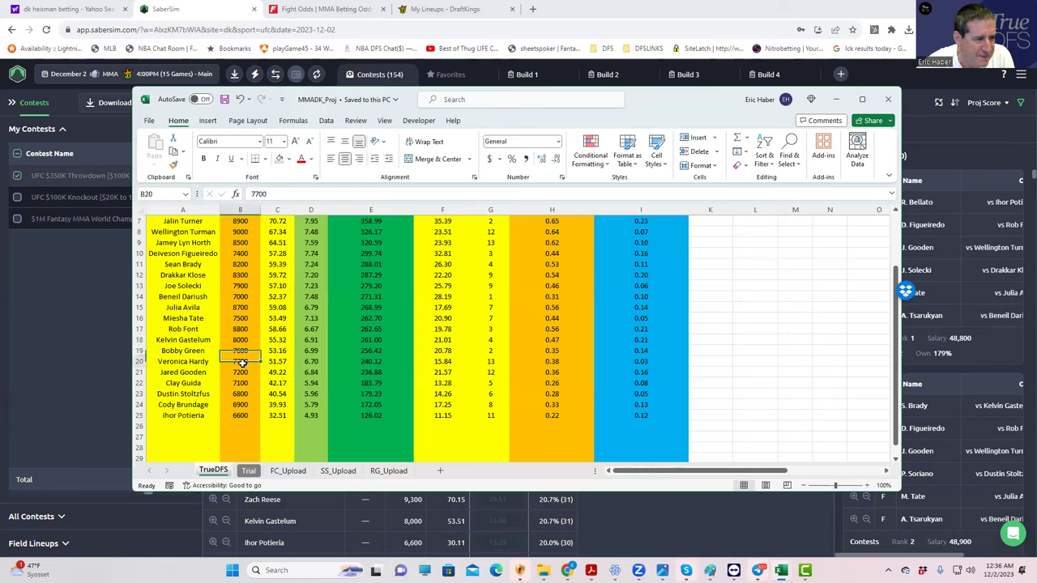
{"action": "left_click", "coordinate": [235, 317]}
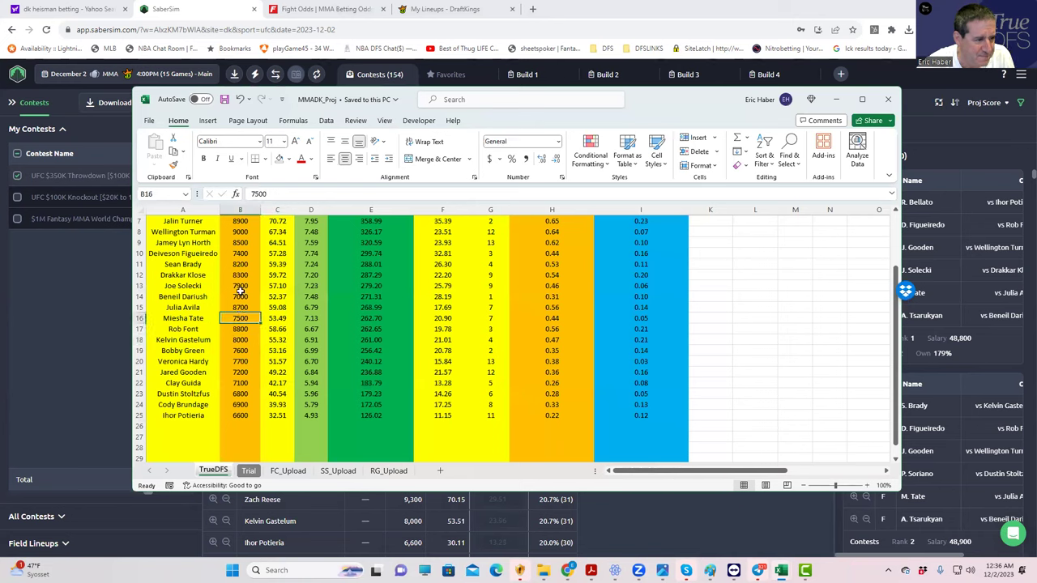
{"action": "left_click", "coordinate": [241, 262]}
{"action": "left_click", "coordinate": [238, 360]}
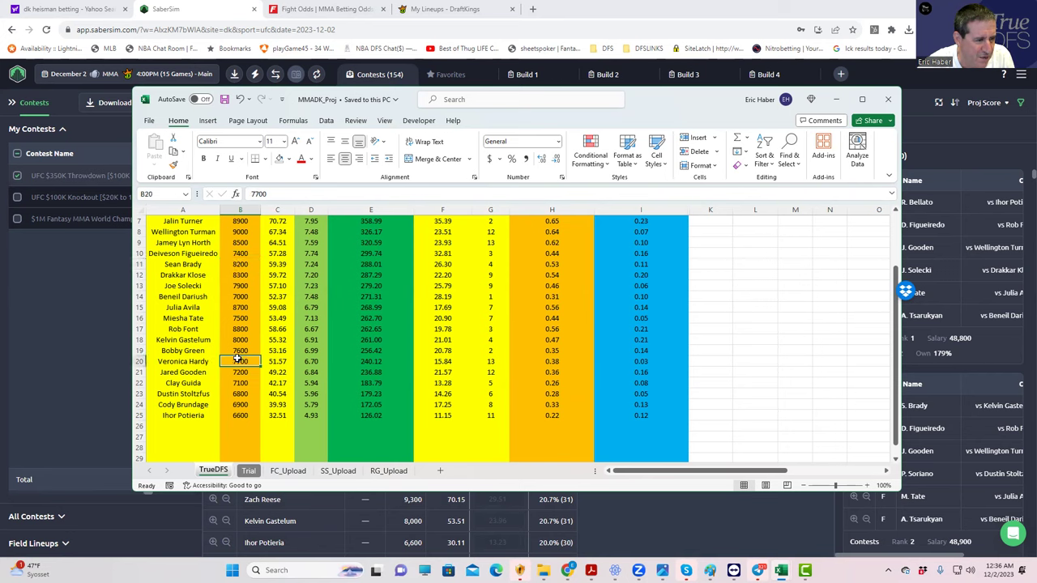
{"action": "left_click", "coordinate": [237, 298]}
{"action": "left_click", "coordinate": [240, 284]}
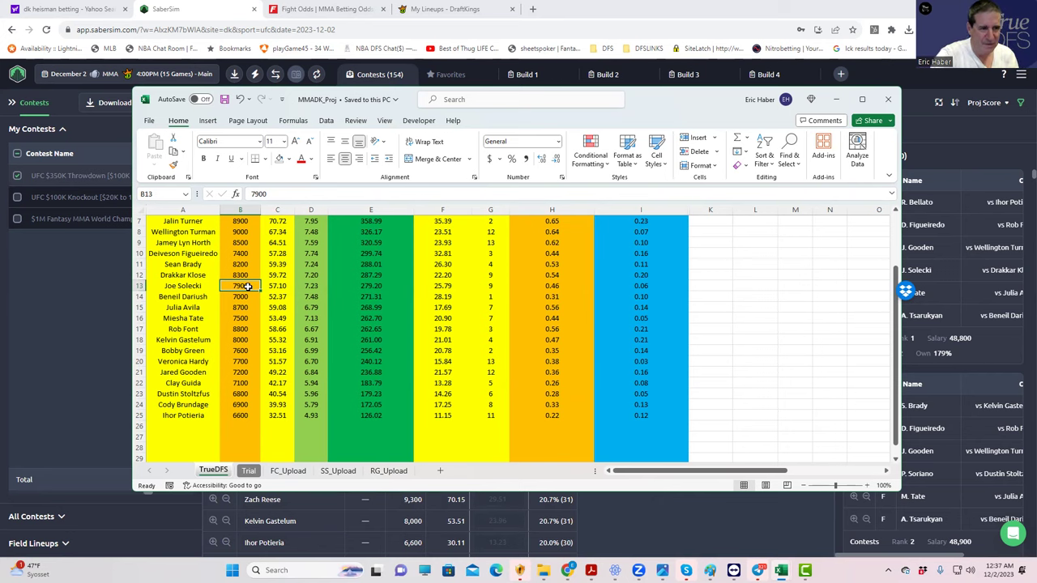
{"action": "left_click", "coordinate": [862, 99]}
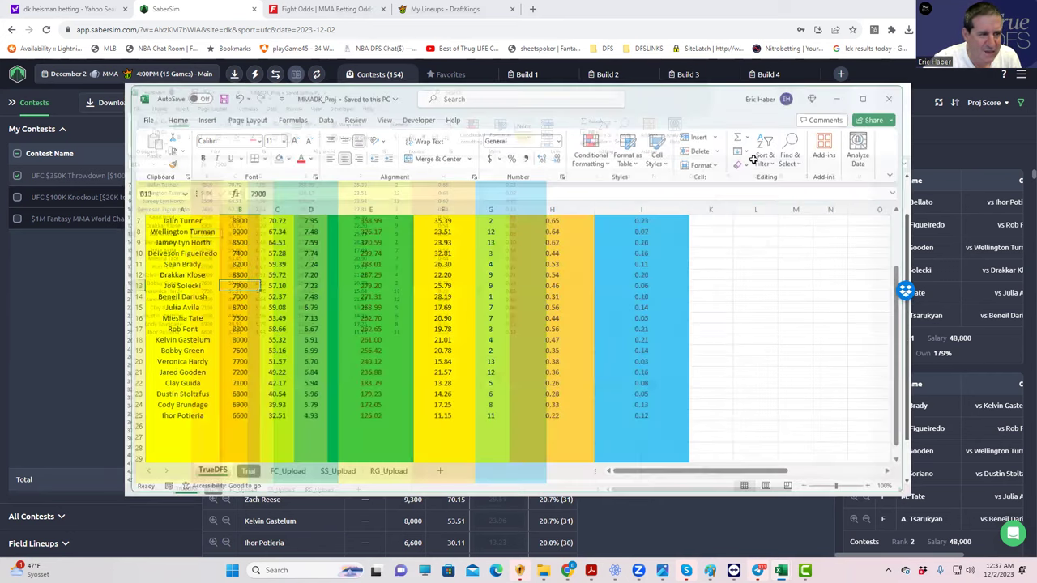
{"action": "scroll", "coordinate": [429, 275], "scroll_direction": "up", "scroll_amount": 2}
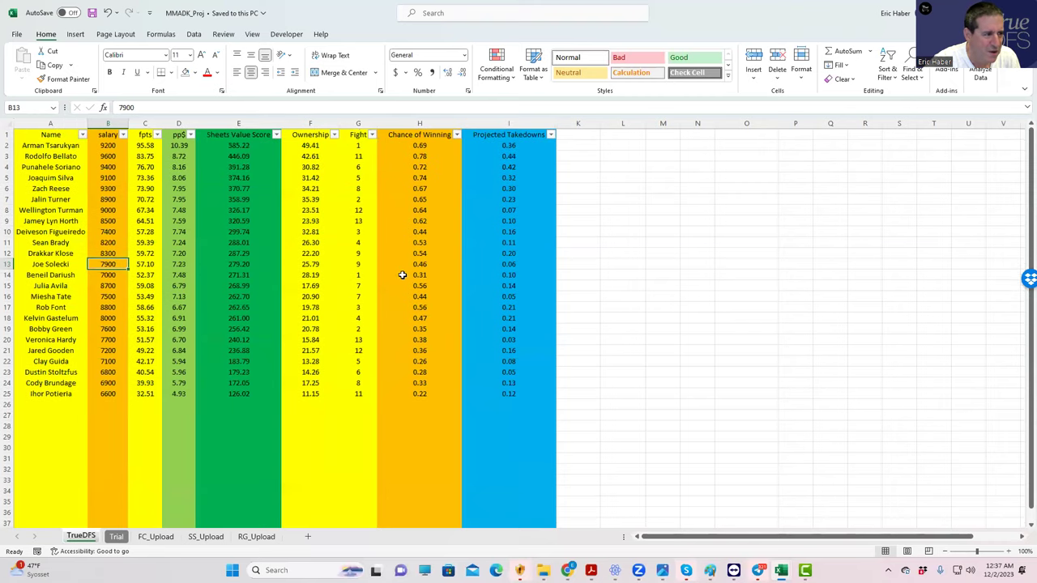
- Examine Joe Solecki's ownership and compare his salary and projected points with Drakkar Klose's on the TrueDFS sheet
{"action": "left_click", "coordinate": [319, 264]}
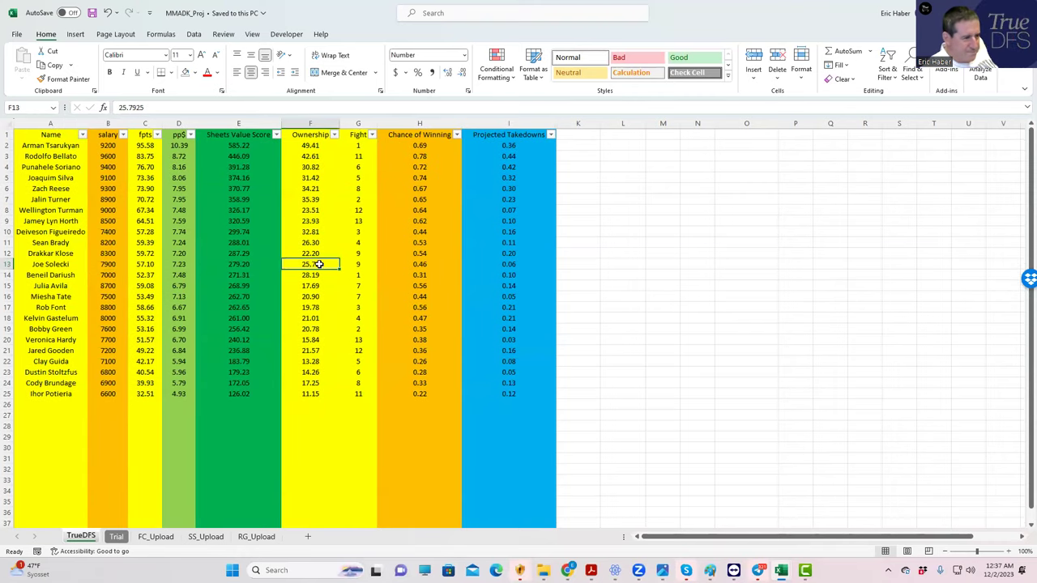
{"action": "left_click", "coordinate": [107, 264]}
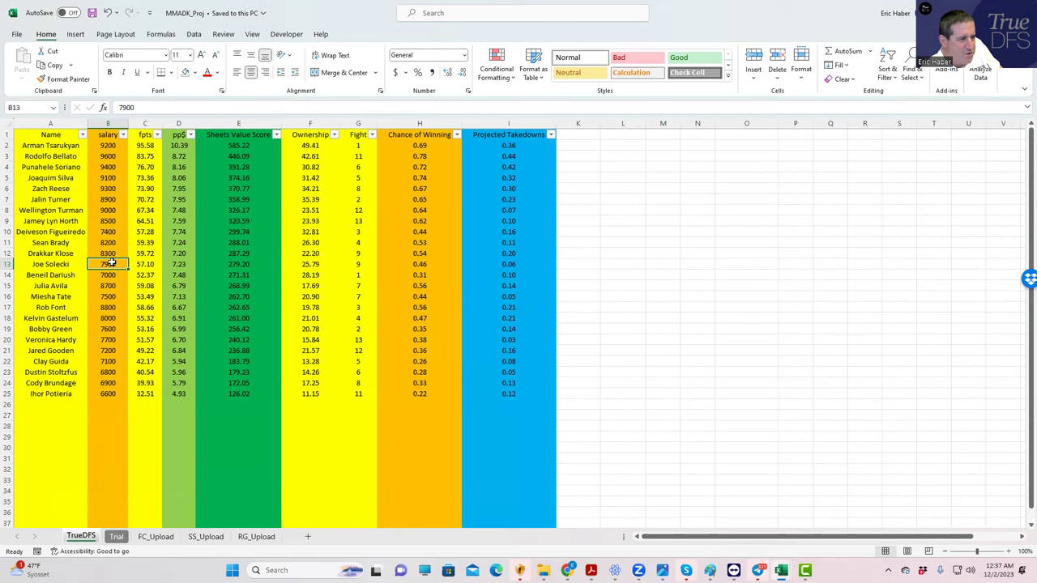
{"action": "left_click", "coordinate": [107, 250]}
{"action": "left_click", "coordinate": [115, 266]}
{"action": "key", "text": "Up"}
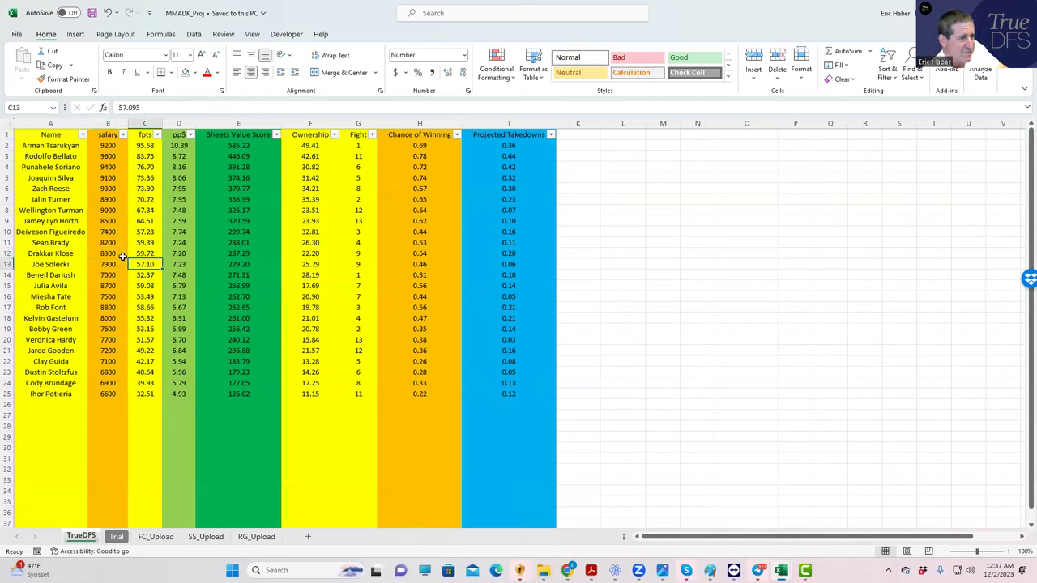
{"action": "left_click", "coordinate": [106, 264]}
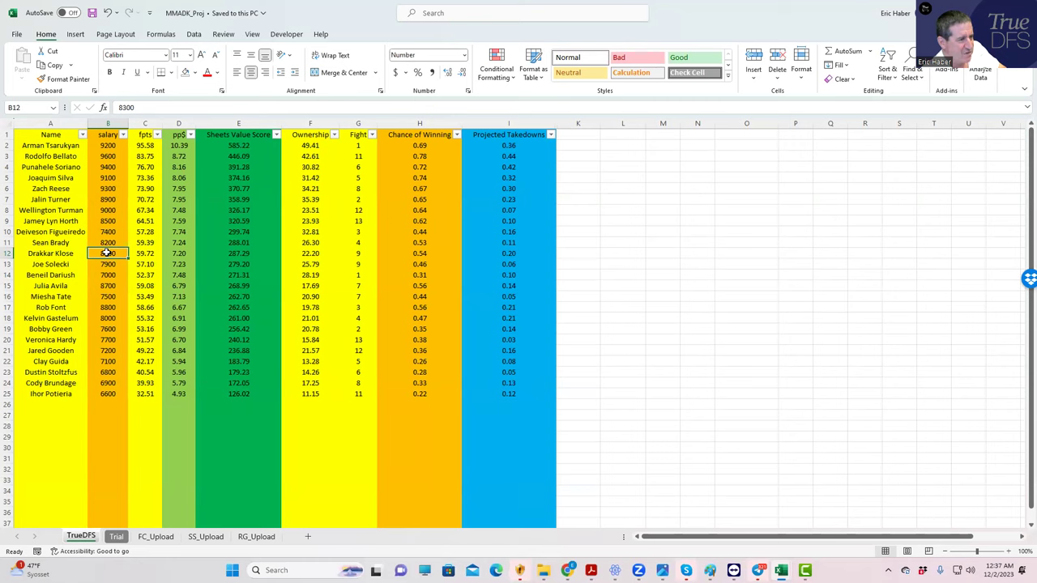
{"action": "left_click", "coordinate": [139, 255]}
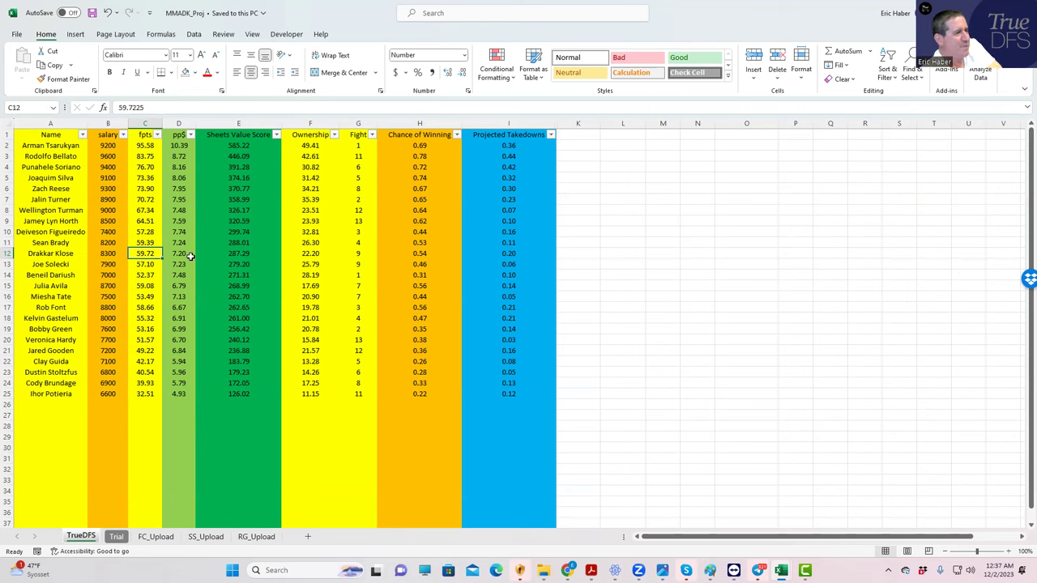
{"action": "left_click", "coordinate": [145, 264]}
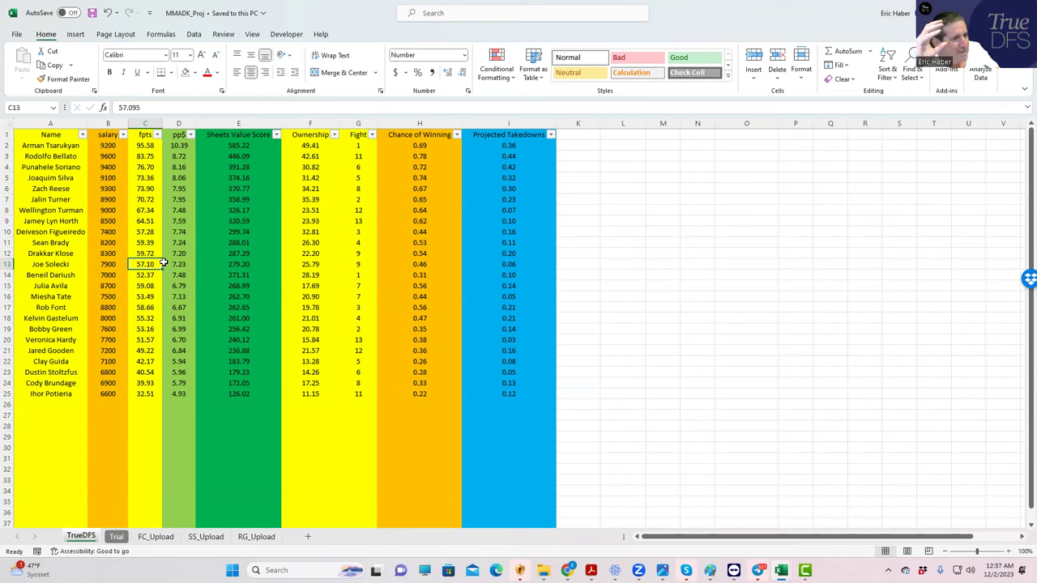
{"action": "left_click", "coordinate": [108, 253]}
{"action": "left_click", "coordinate": [146, 253]}
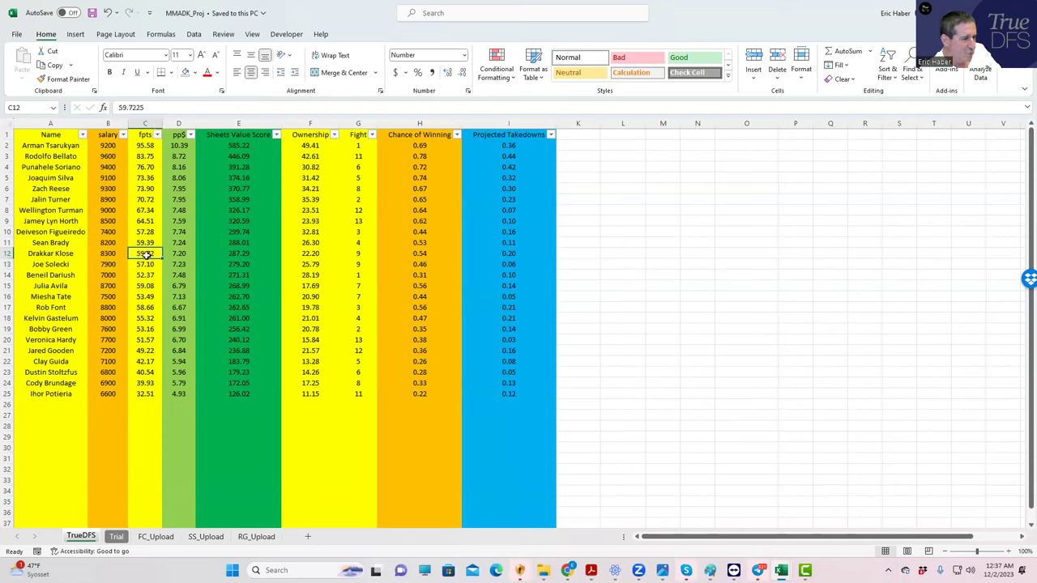
{"action": "left_click", "coordinate": [107, 268]}
{"action": "left_click", "coordinate": [141, 263]}
{"action": "left_click", "coordinate": [140, 253]}
{"action": "left_click", "coordinate": [143, 264]}
{"action": "left_click", "coordinate": [108, 263]}
{"action": "left_click", "coordinate": [106, 254]}
{"action": "left_click", "coordinate": [106, 265]}
{"action": "left_click", "coordinate": [105, 253]}
{"action": "left_click", "coordinate": [103, 265]}
{"action": "left_click", "coordinate": [143, 265]}
{"action": "left_click", "coordinate": [108, 267]}
{"action": "left_click", "coordinate": [143, 263]}
{"action": "left_click", "coordinate": [142, 253]}
{"action": "left_click", "coordinate": [143, 263]}
{"action": "left_click", "coordinate": [107, 265]}
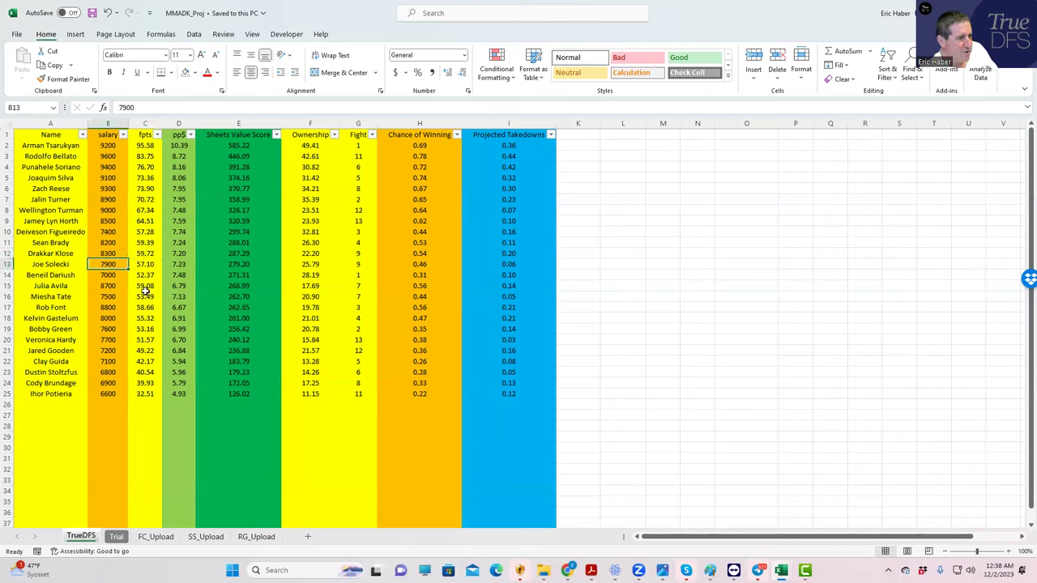
- Examine Miesha Tate's ownership and salary against Julia Avila's salary, and check the salaries of Jamey Lyn Horth and Deiveson Figueiredo
{"action": "left_click", "coordinate": [304, 296]}
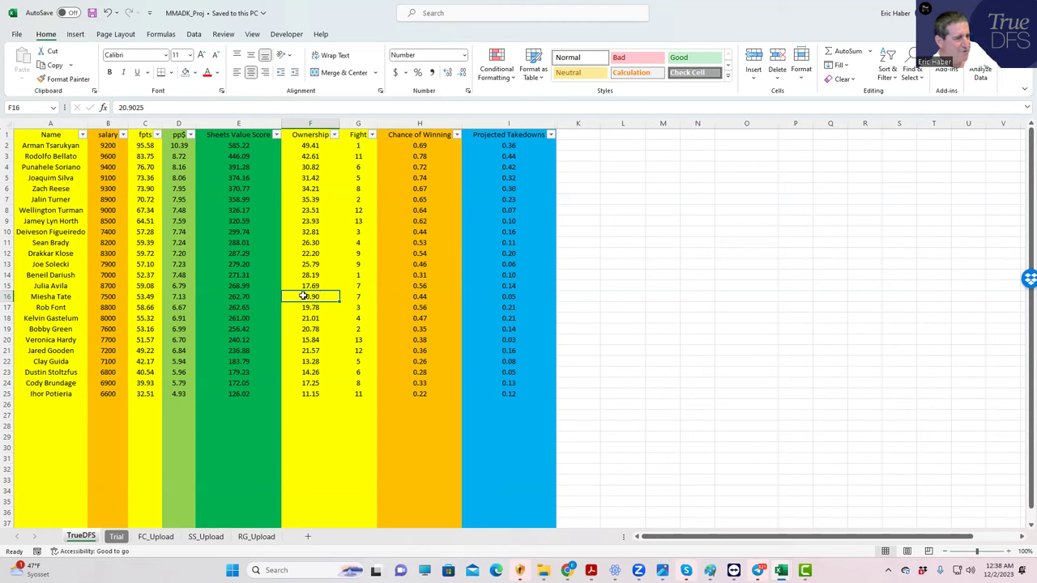
{"action": "left_click", "coordinate": [109, 297]}
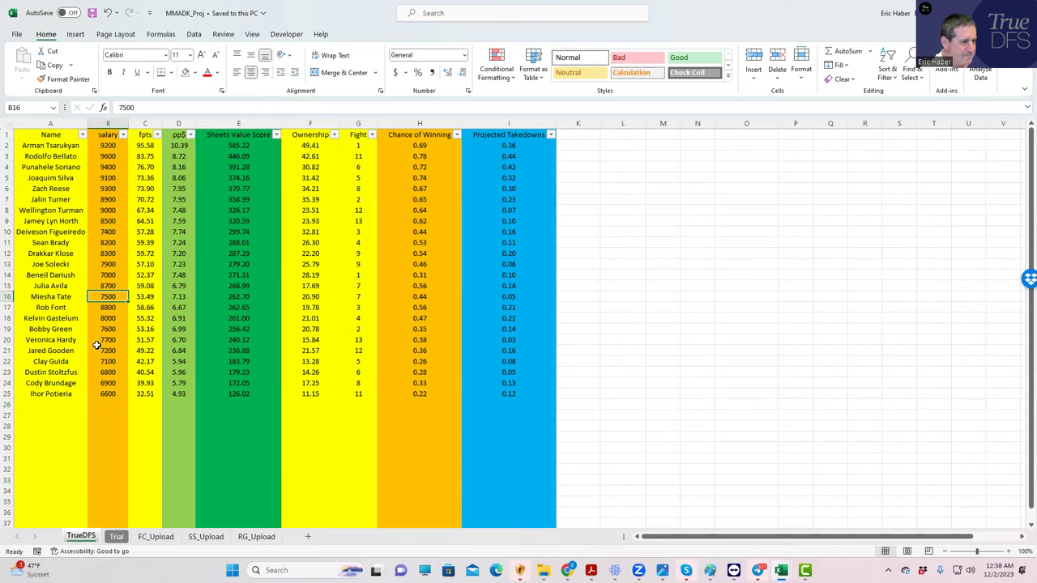
{"action": "left_click", "coordinate": [104, 283]}
{"action": "left_click", "coordinate": [102, 295]}
{"action": "left_click", "coordinate": [104, 286]}
{"action": "left_click", "coordinate": [106, 296]}
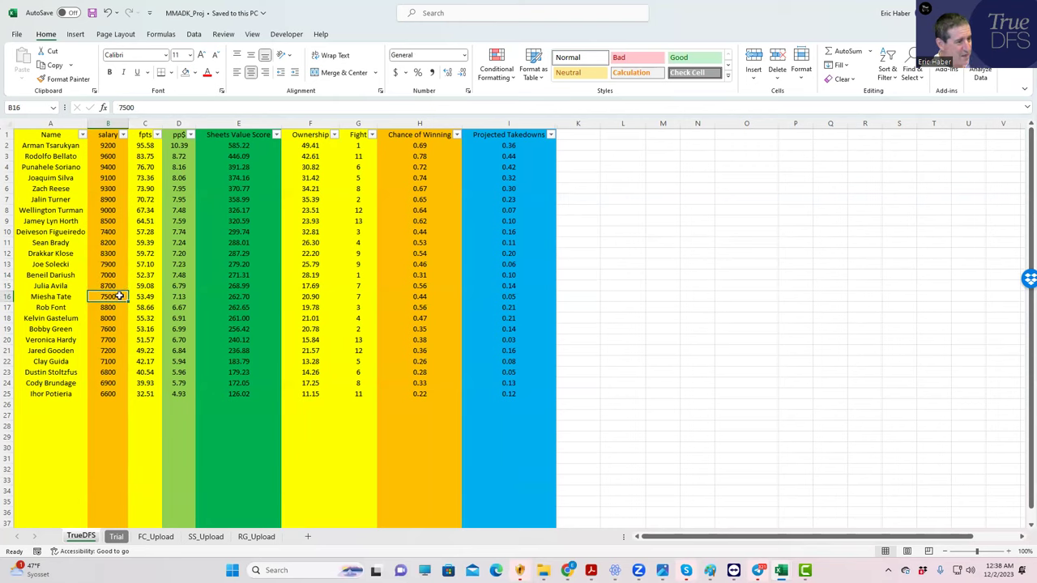
{"action": "left_click", "coordinate": [109, 285]}
{"action": "left_click", "coordinate": [108, 295]}
{"action": "left_click", "coordinate": [111, 286]}
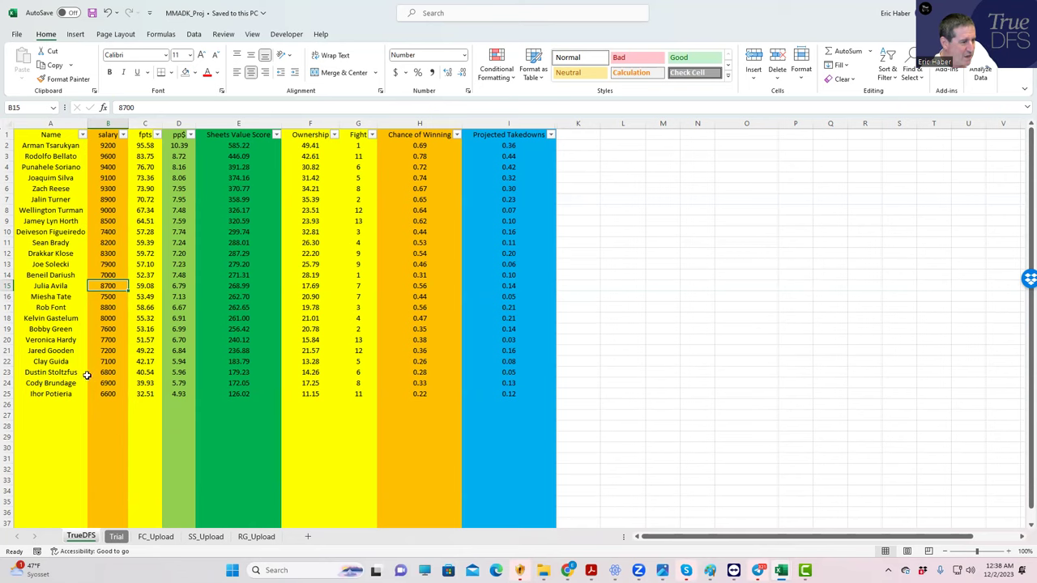
{"action": "left_click", "coordinate": [107, 218]}
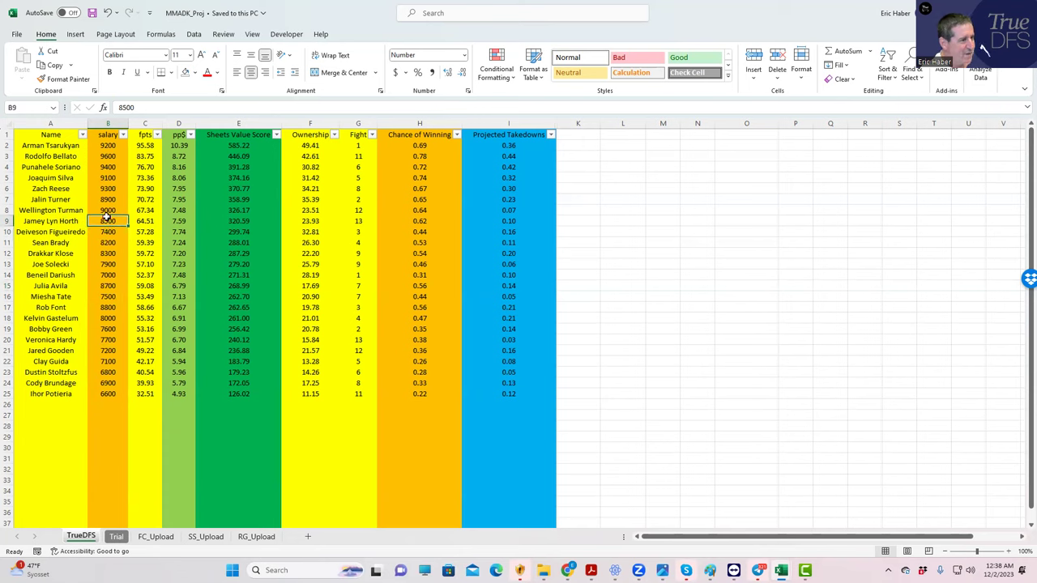
{"action": "left_click", "coordinate": [107, 230]}
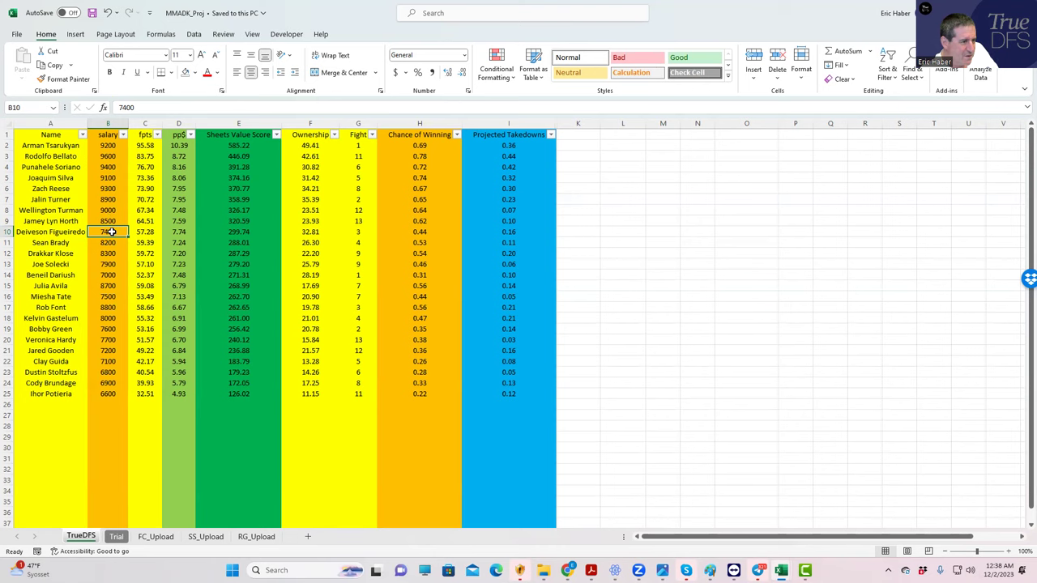
- Compare Rob Font's salary and projected points with Deiveson Figueiredo's salary and ownership, and check Miesha Tate's salary on the TrueDFS sheet
{"action": "left_click", "coordinate": [109, 307]}
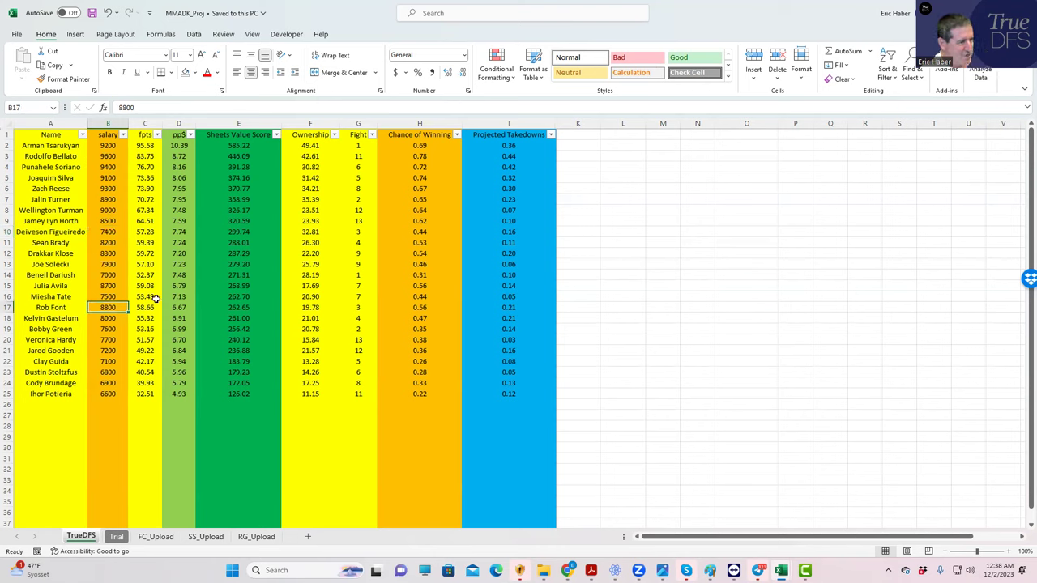
{"action": "left_click", "coordinate": [110, 231]}
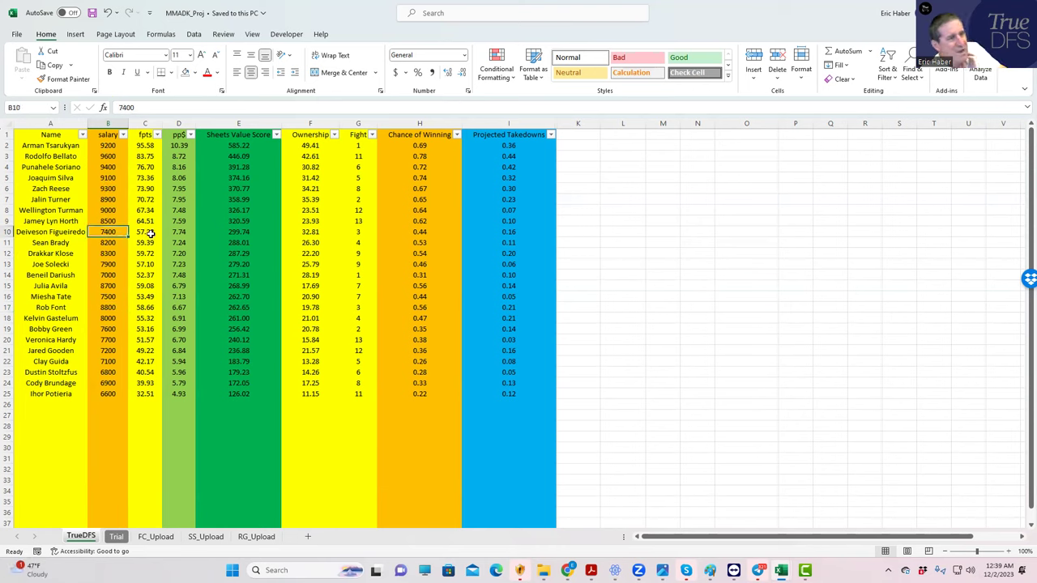
{"action": "left_click", "coordinate": [312, 230]}
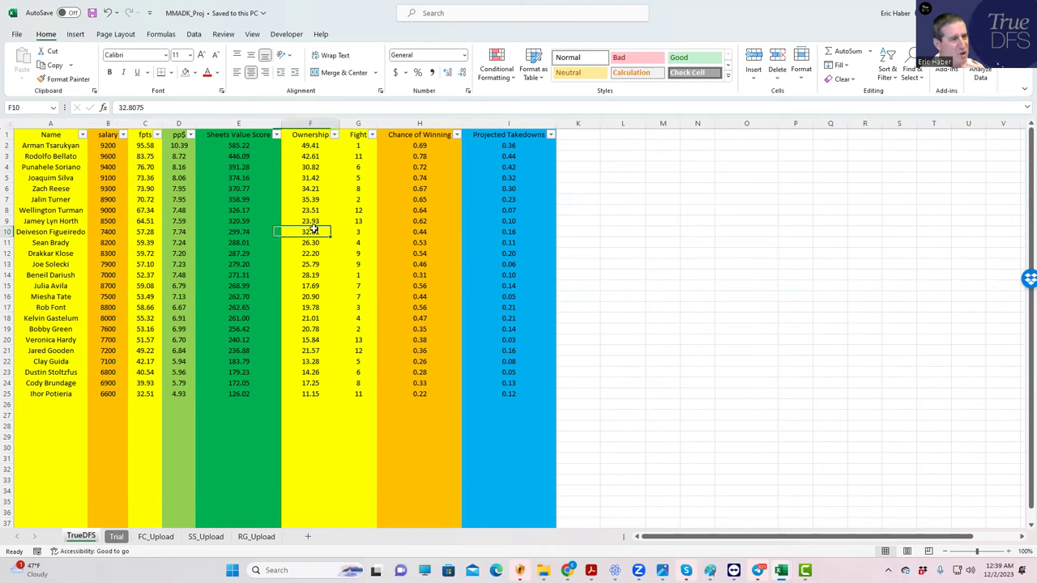
{"action": "left_click", "coordinate": [115, 231]}
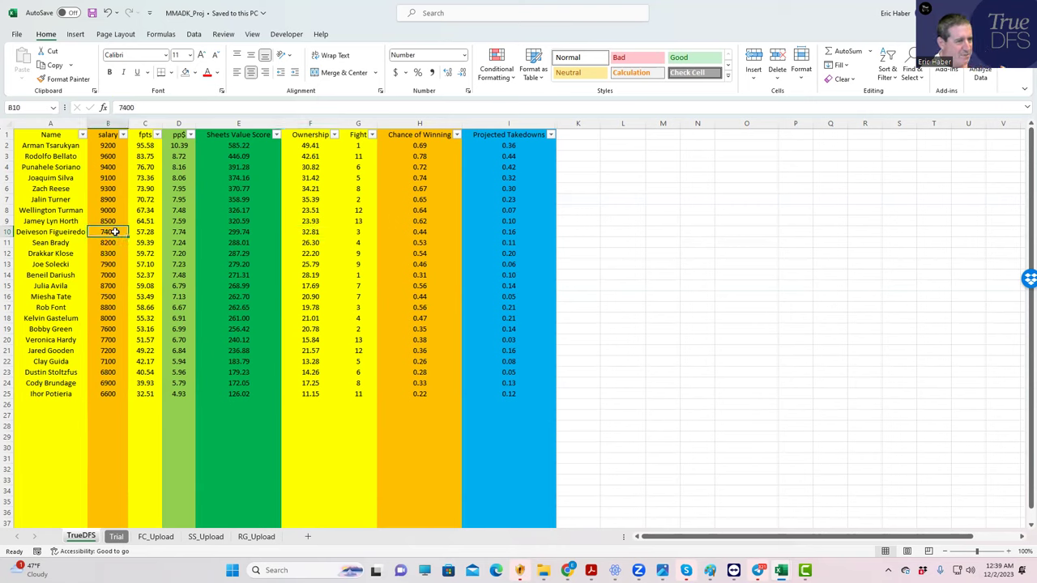
{"action": "left_click", "coordinate": [119, 294]}
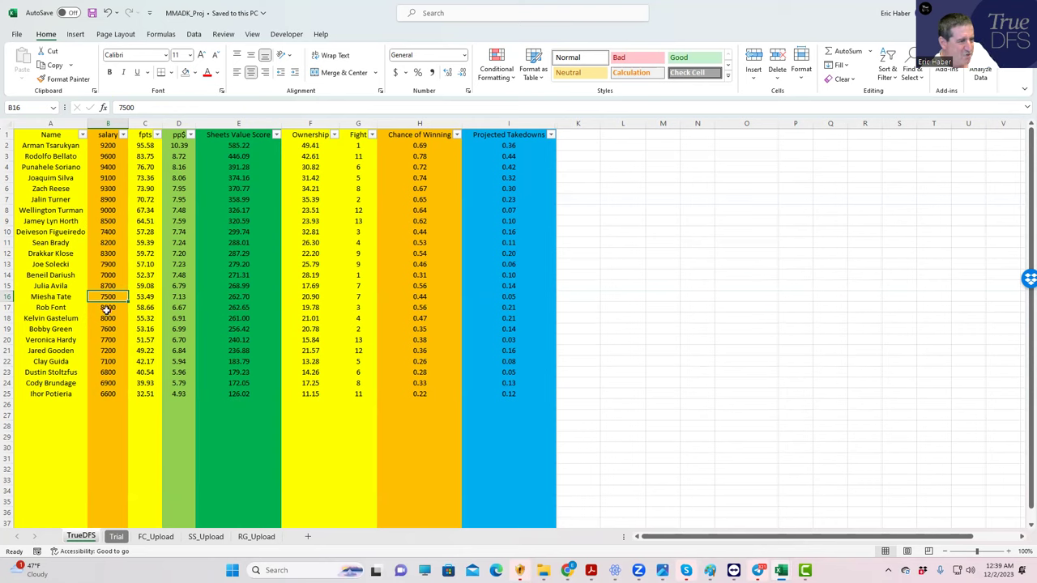
{"action": "left_click", "coordinate": [108, 308]}
{"action": "left_click", "coordinate": [153, 307]}
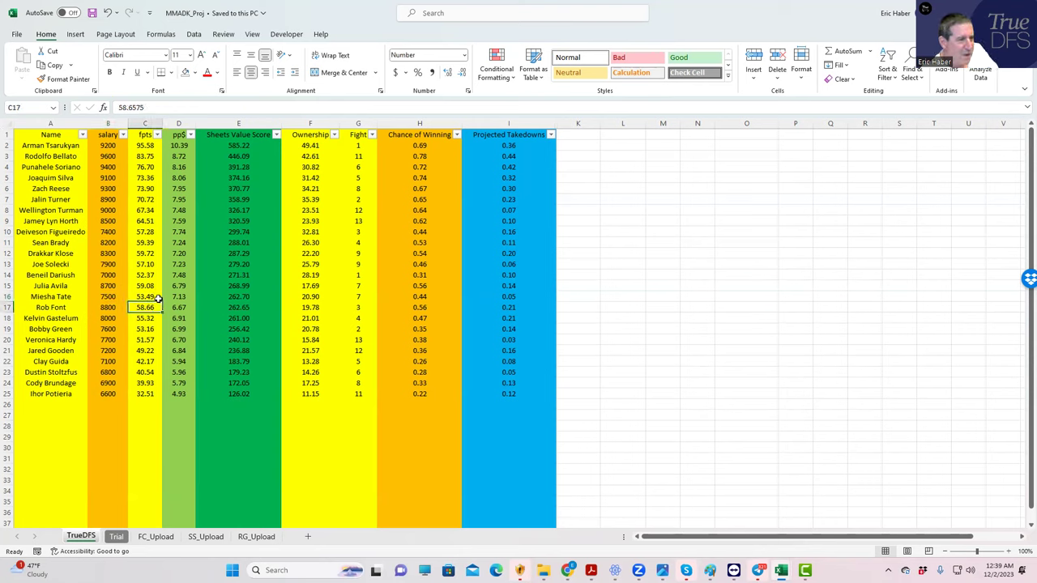